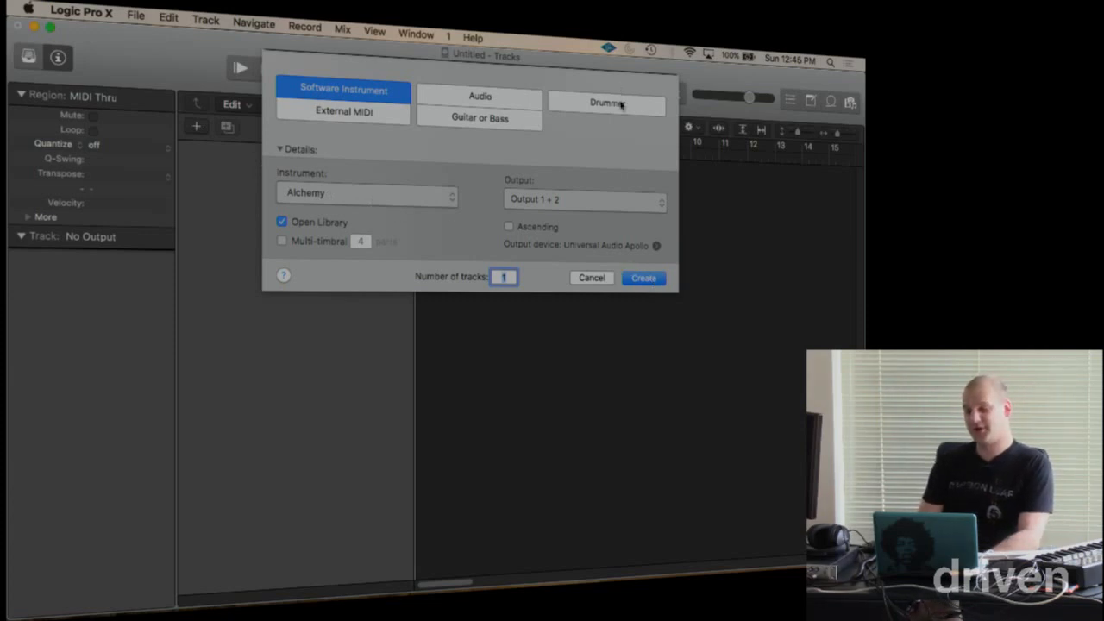
# Step: Add an Electronic Drummer track, cycle bars 1–5, and audition the drum beat
pyautogui.click(621, 104)
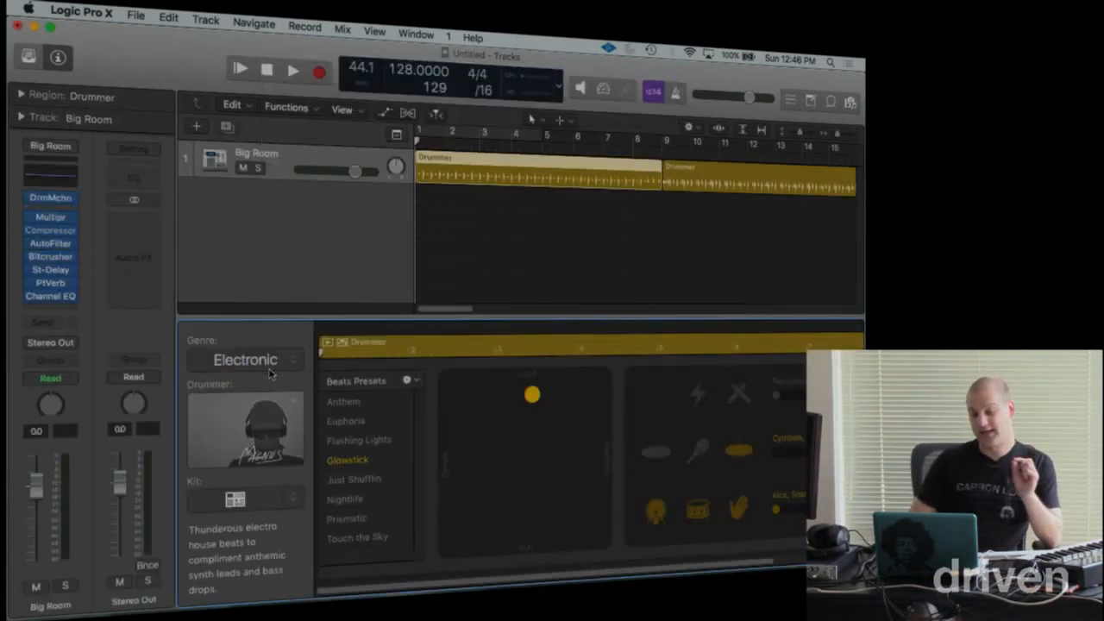
pyautogui.moveTo(289, 442)
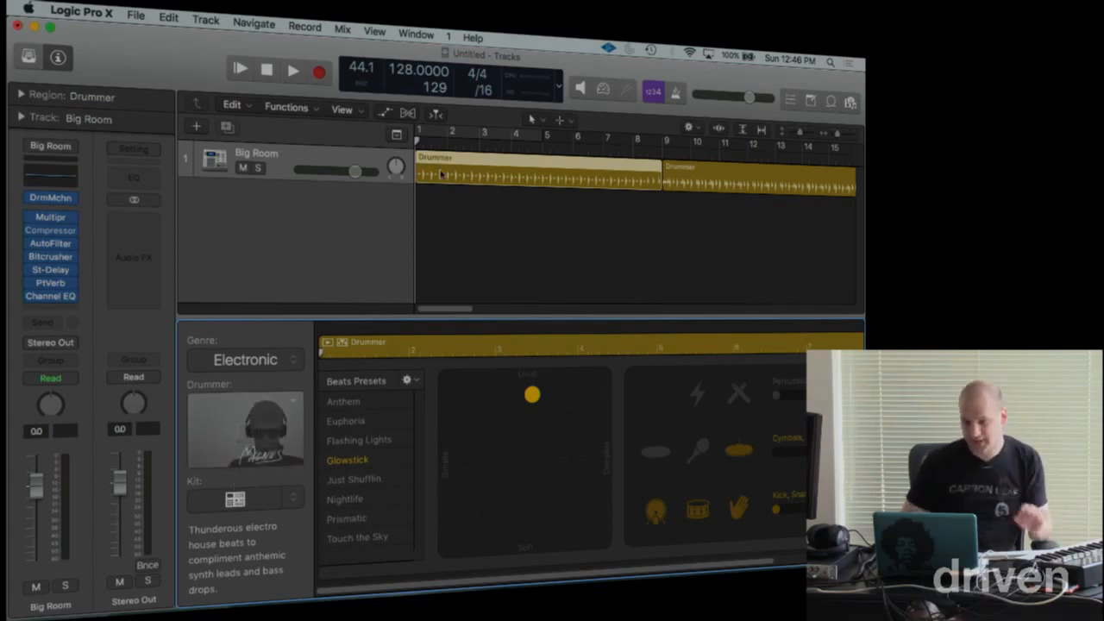
pyautogui.press('c')
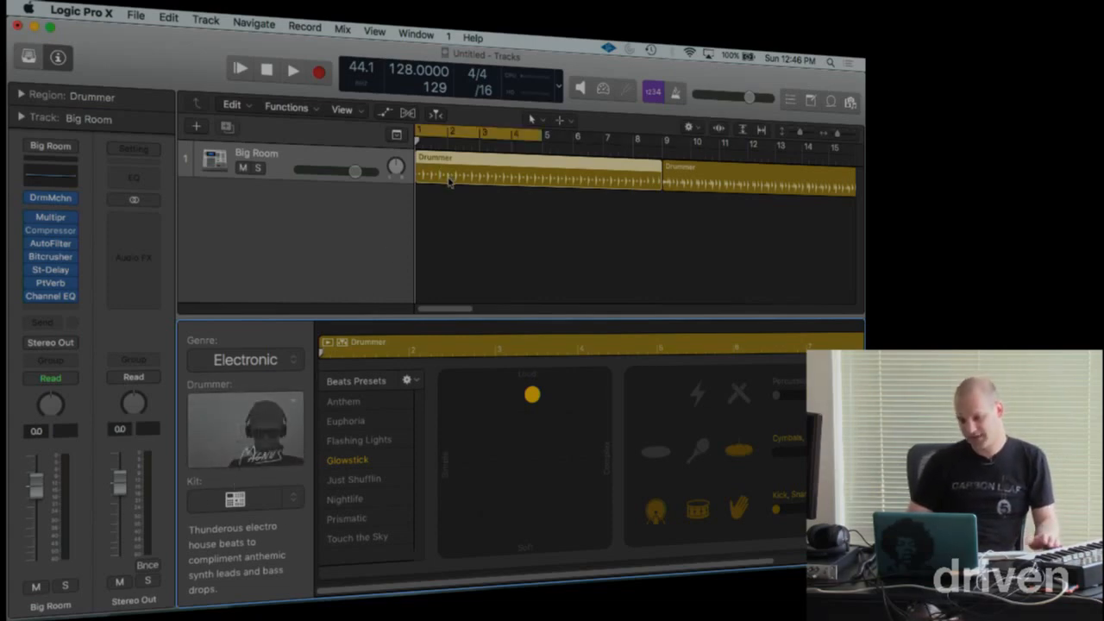
pyautogui.press('space')
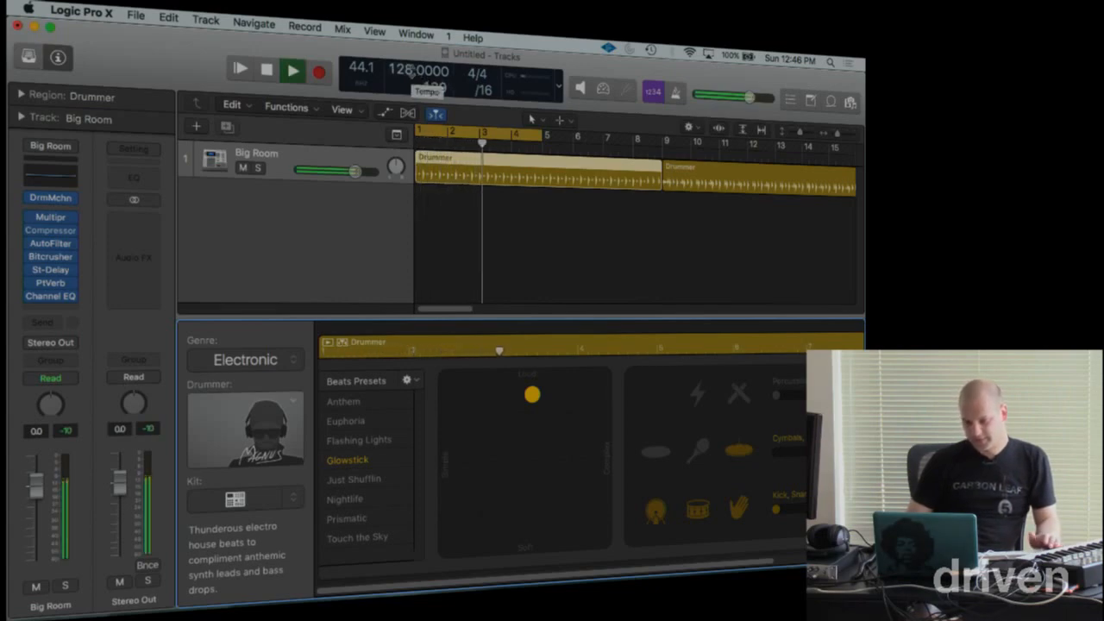
pyautogui.press('space')
pyautogui.press('space')
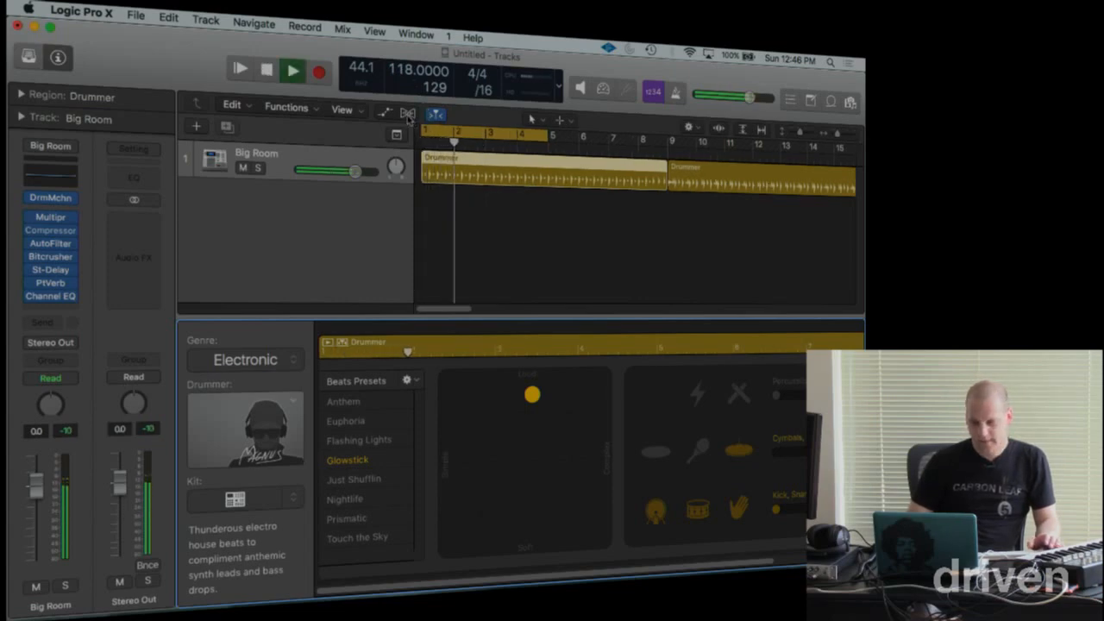
# Step: Create a software instrument track with the Pads > Hypnotic Bliss sound and start recording chords
pyautogui.click(193, 128)
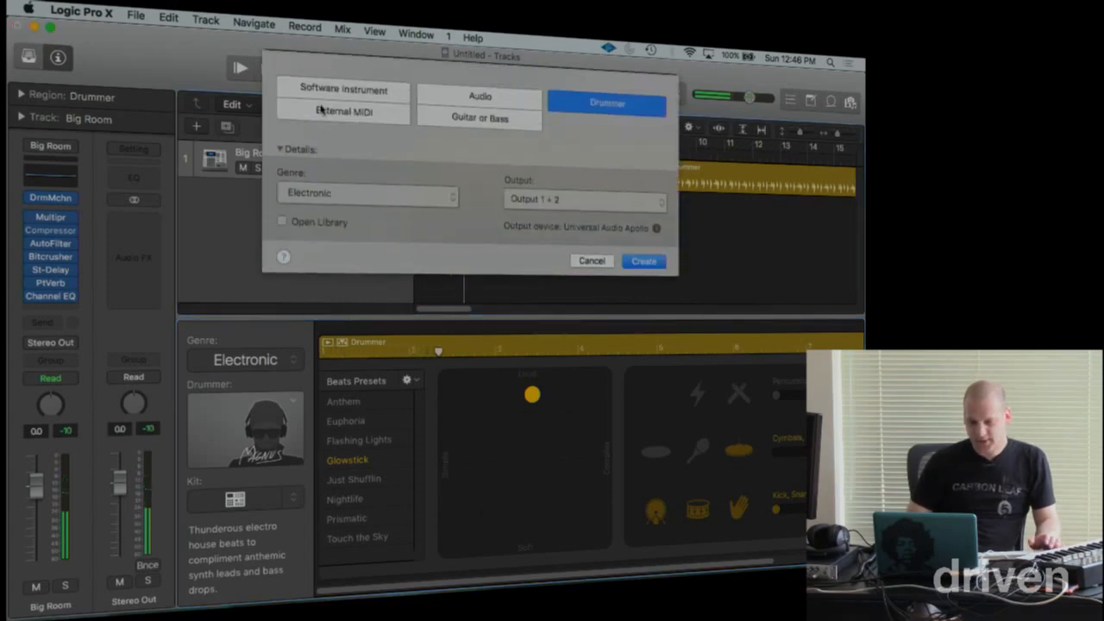
pyautogui.click(343, 94)
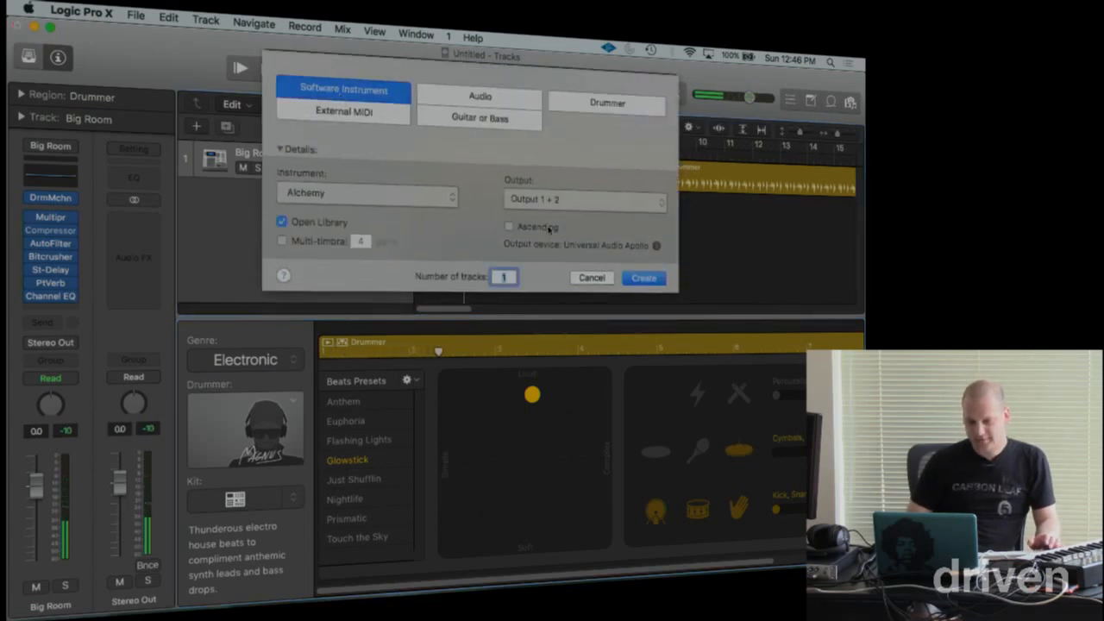
pyautogui.click(645, 278)
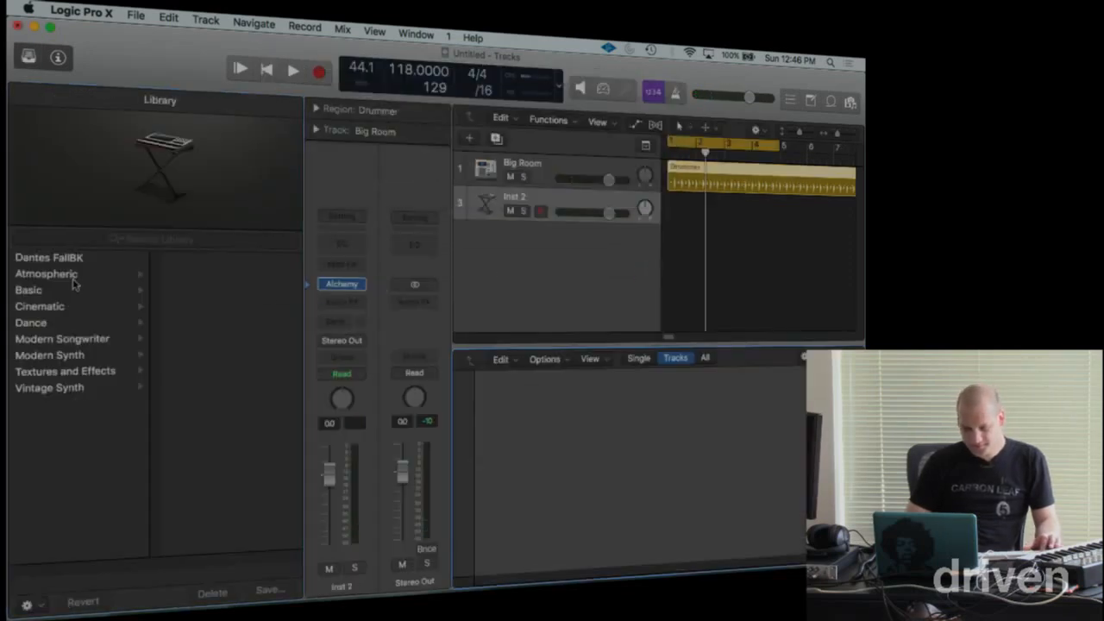
pyautogui.click(126, 292)
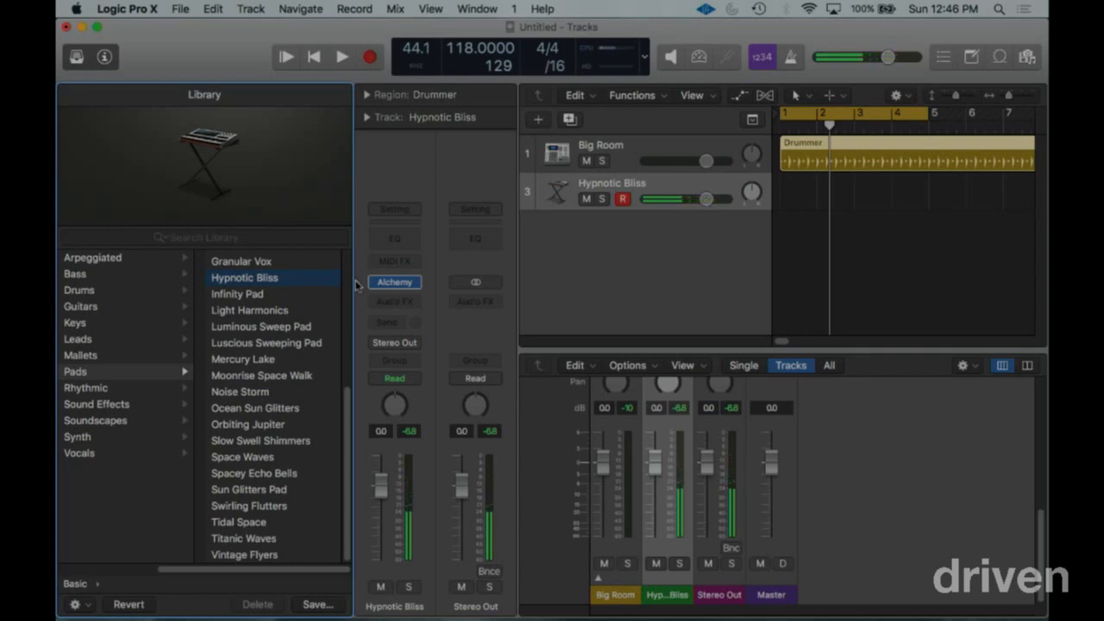
pyautogui.press('space')
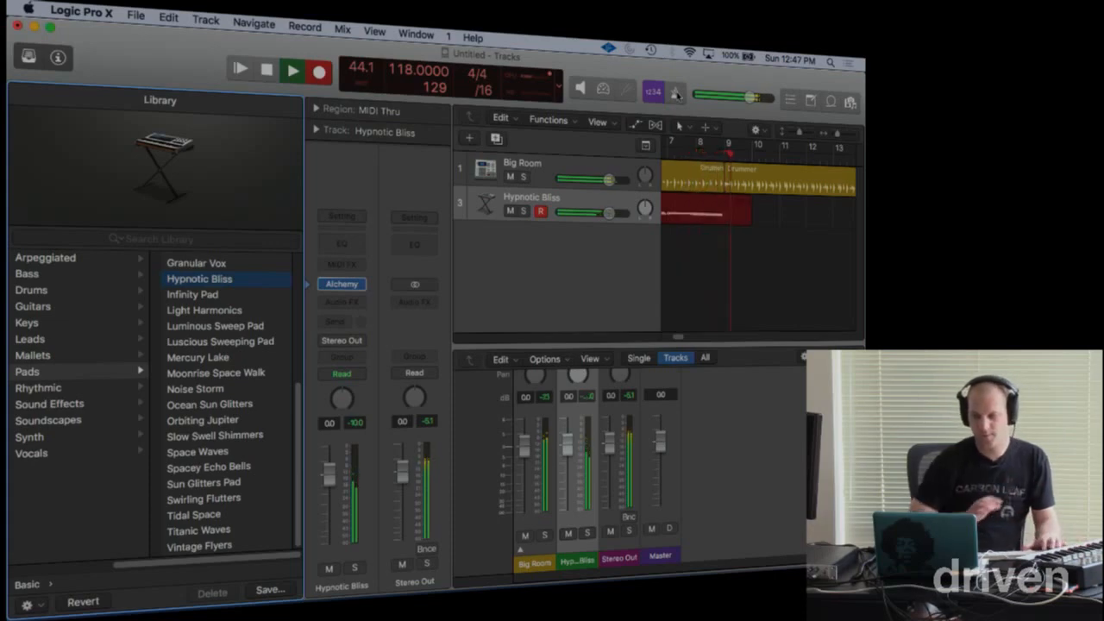
# Step: Stop the chord take, hide the Library and Mixer, zoom out, and open the region in the Piano Roll
pyautogui.press('space')
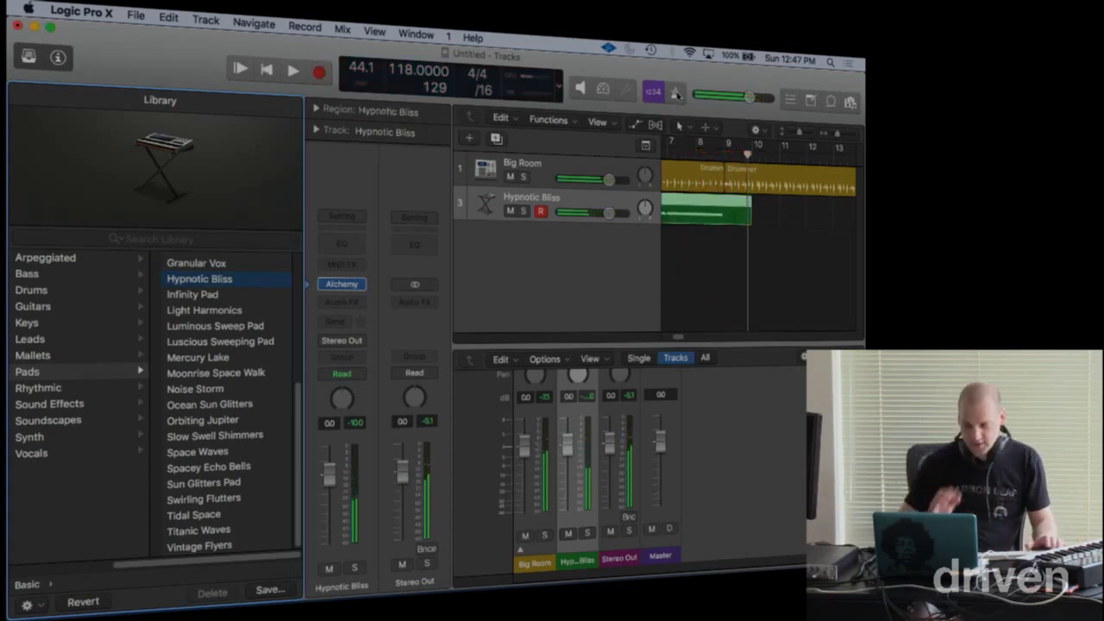
pyautogui.click(29, 61)
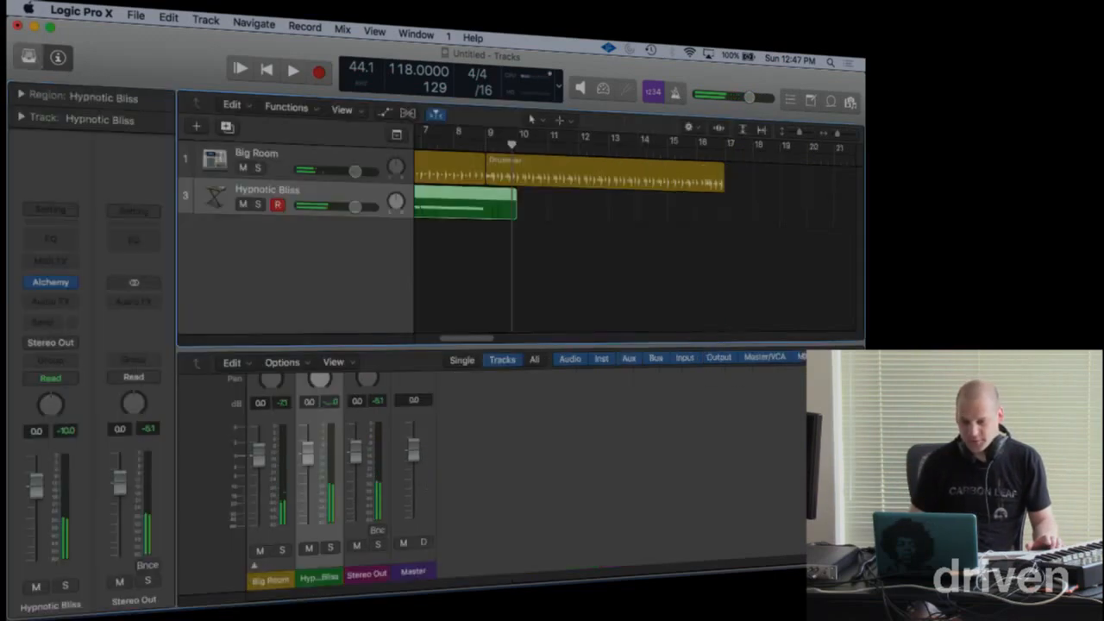
pyautogui.press('x')
pyautogui.press('Return')
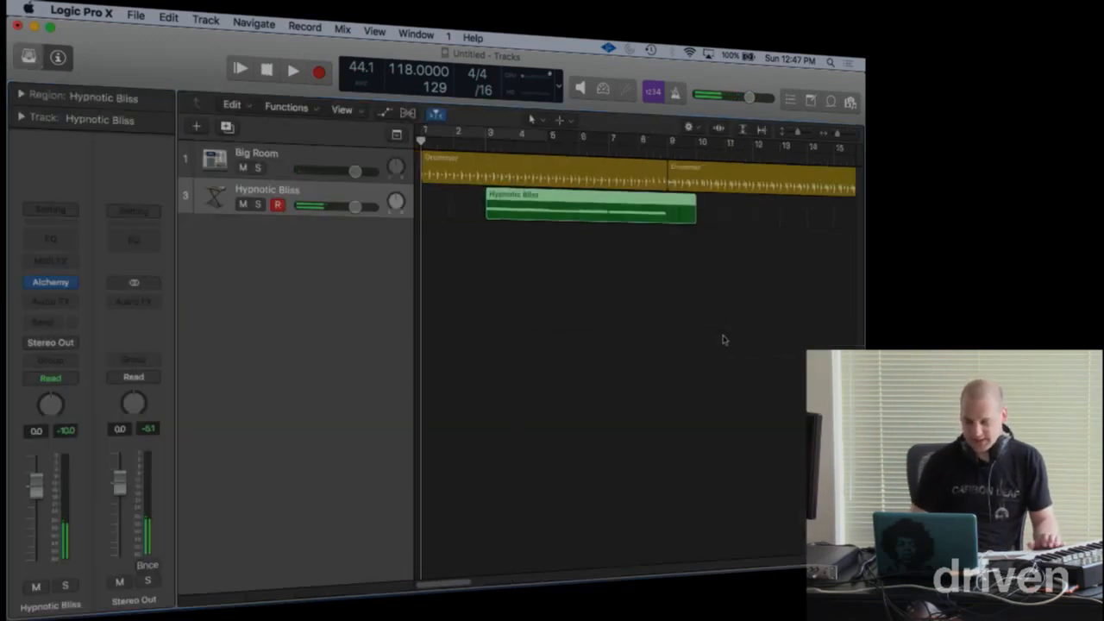
pyautogui.press('super+Left')
pyautogui.press('super+Left')
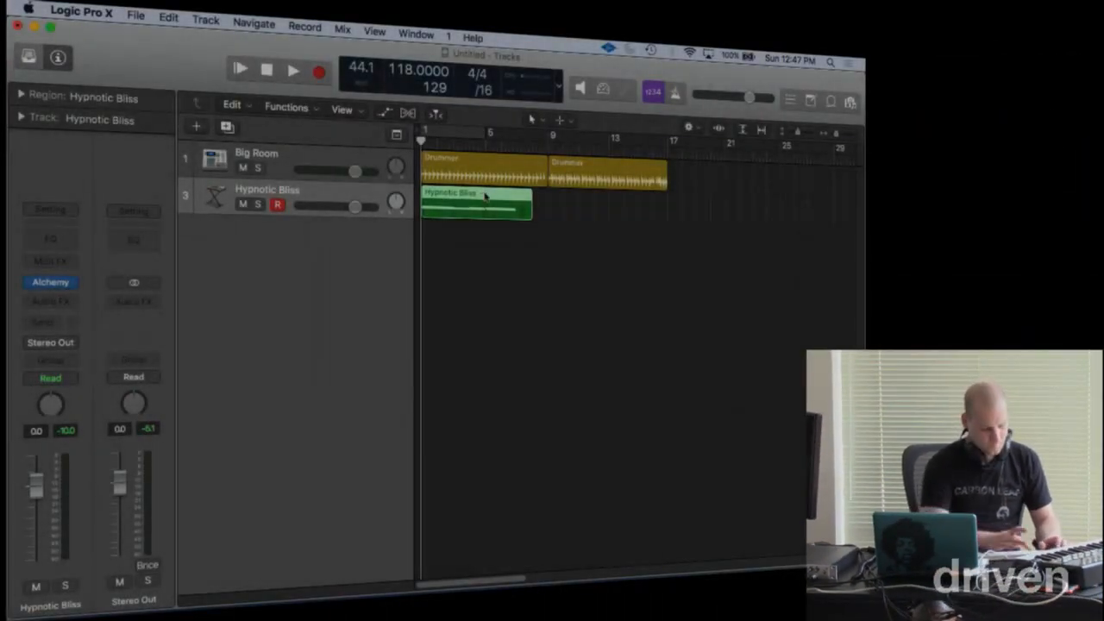
pyautogui.press('super+4')
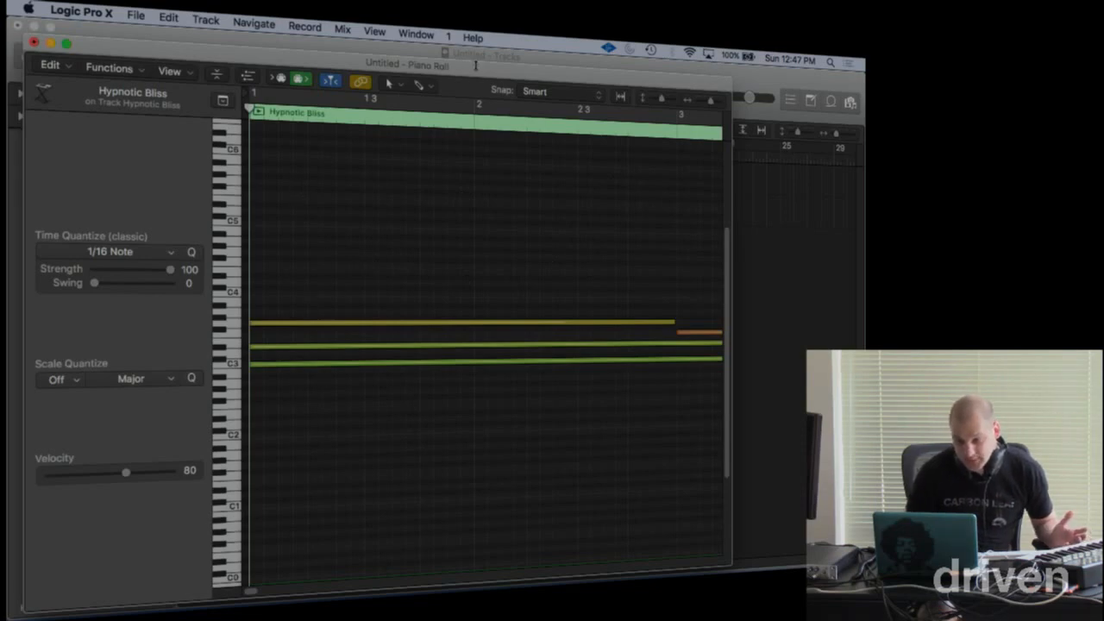
# Step: Check the three chord notes, close the Piano Roll, and expand the Region inspector showing 1/16 quantize
pyautogui.moveTo(481, 78); pyautogui.dragTo(456, 117)
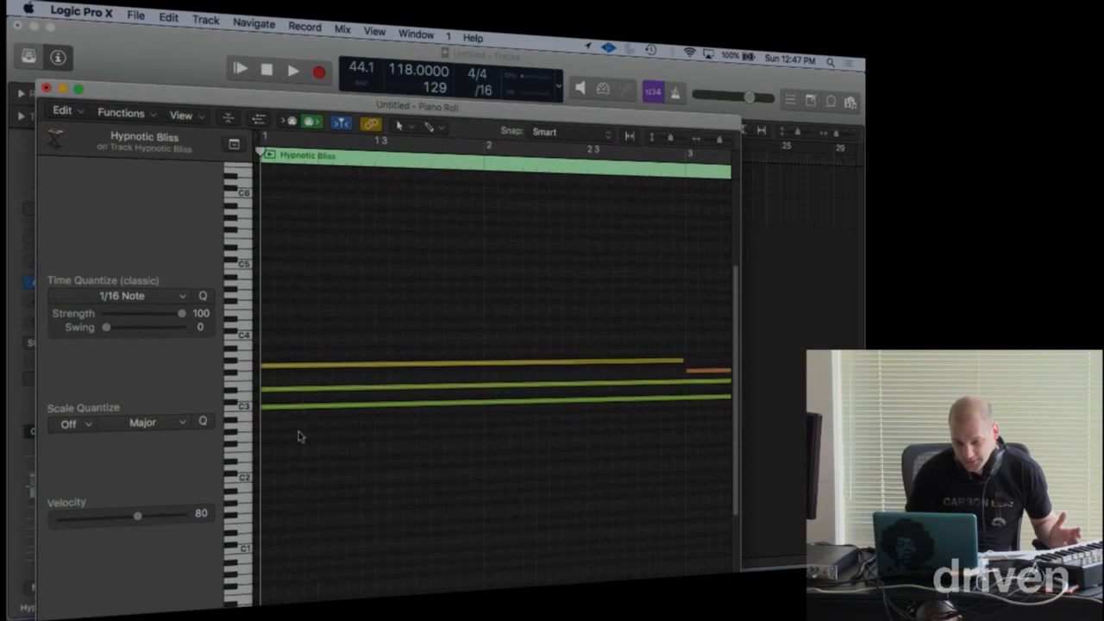
pyautogui.moveTo(298, 437); pyautogui.dragTo(294, 352)
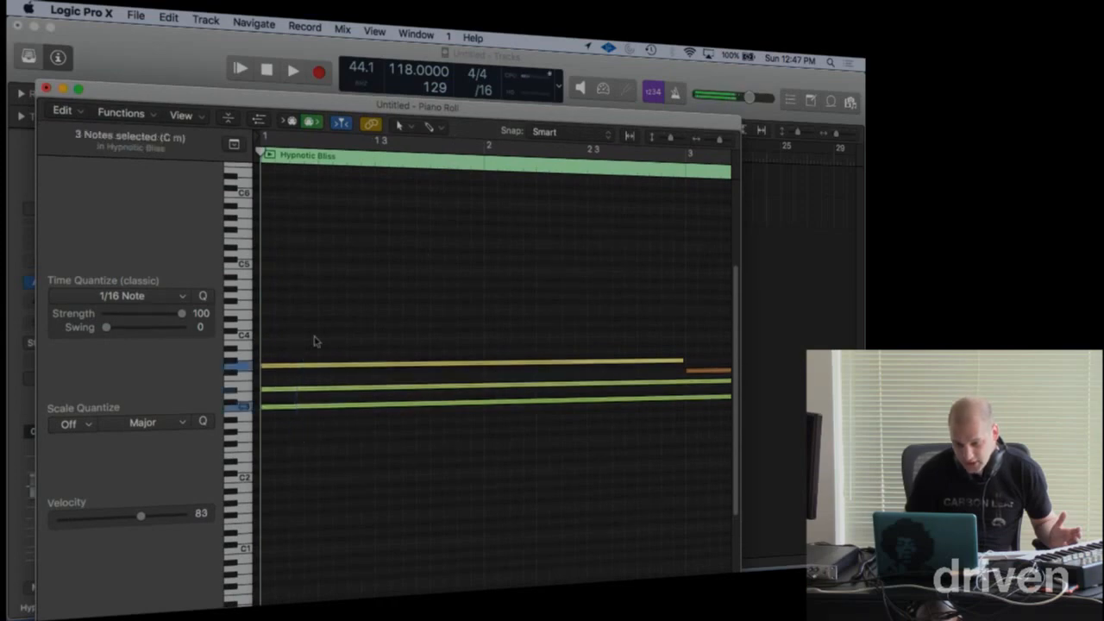
pyautogui.click(497, 464)
pyautogui.press('super+Left')
pyautogui.press('super+Left')
pyautogui.press('super+Left')
pyautogui.press('super+Left')
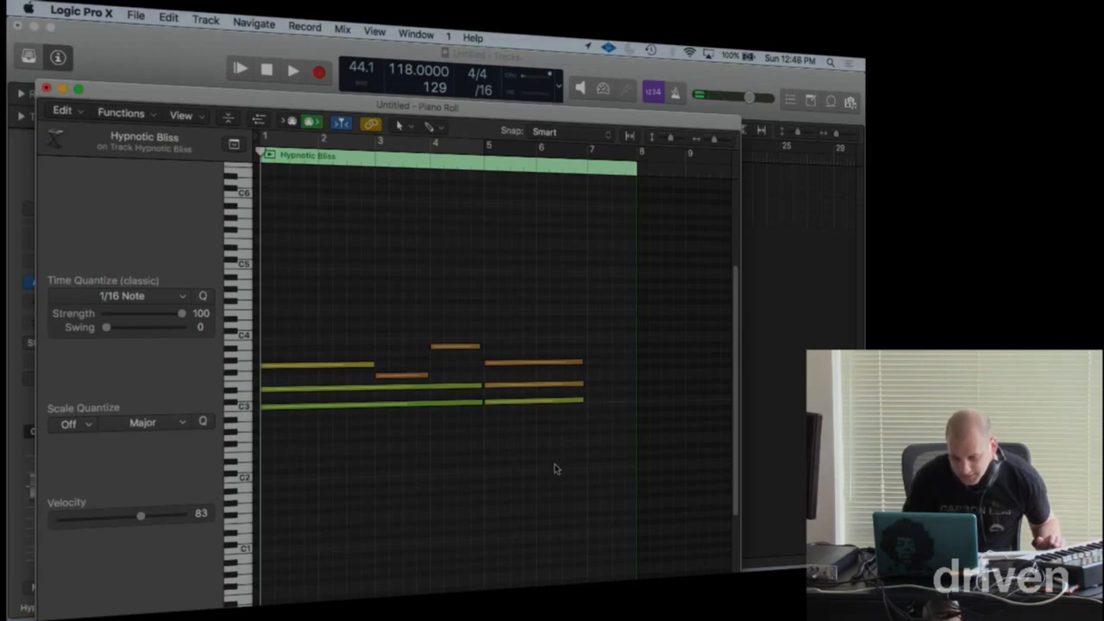
pyautogui.click(45, 89)
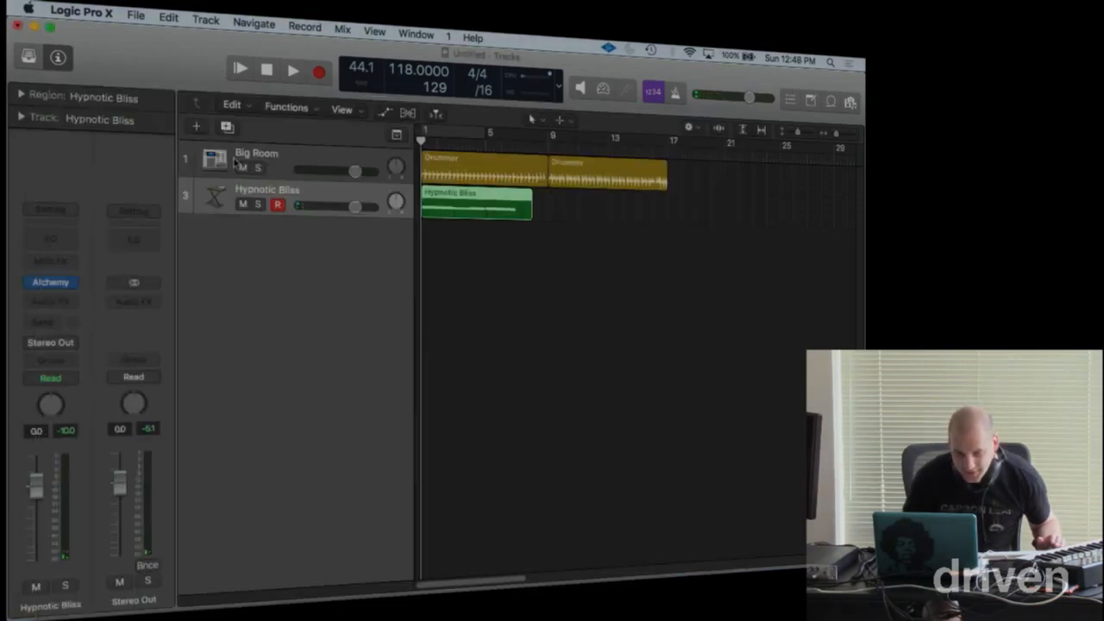
pyautogui.click(23, 94)
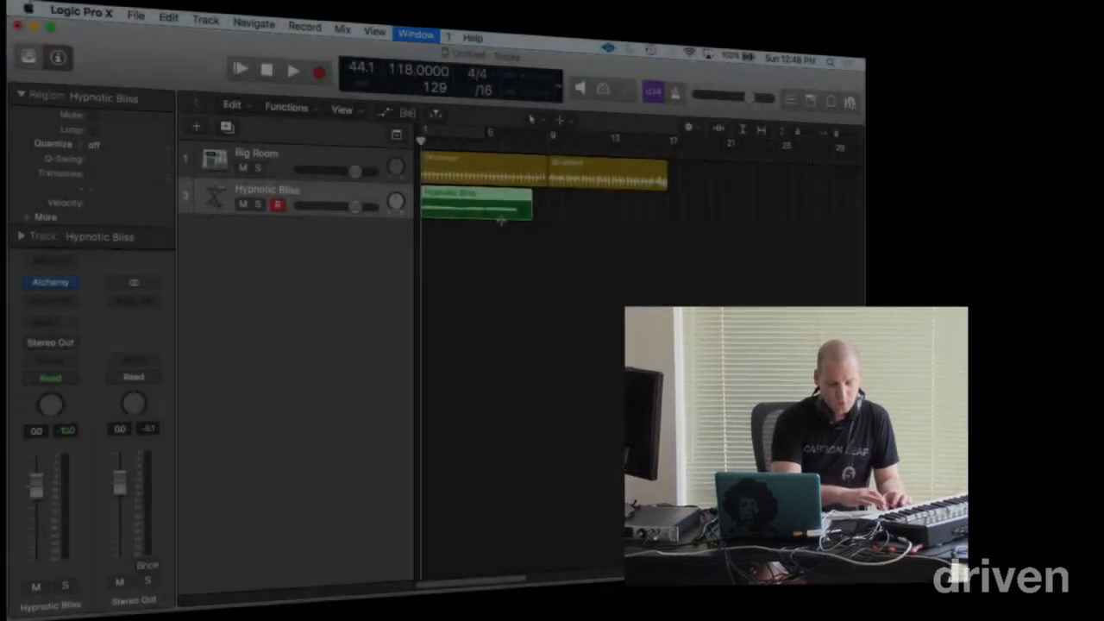
# Step: Reopen the Hypnotic Bliss region in the Piano Roll, play the chords, and zoom out to bars 1–9
pyautogui.doubleClick(501, 216)
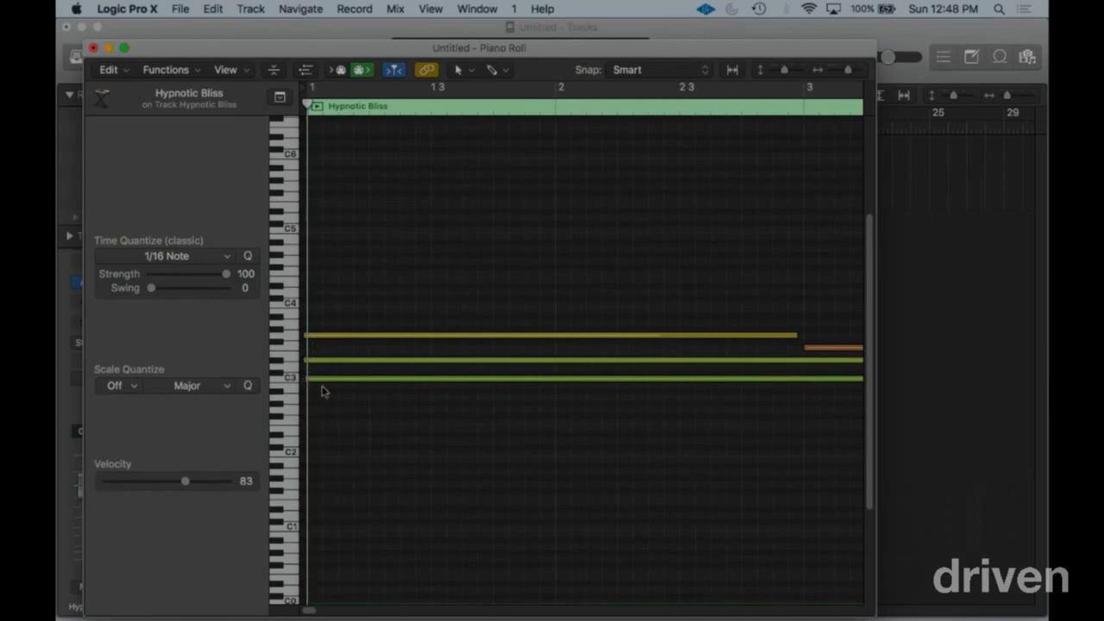
pyautogui.press('super+Right')
pyautogui.press('super+Right')
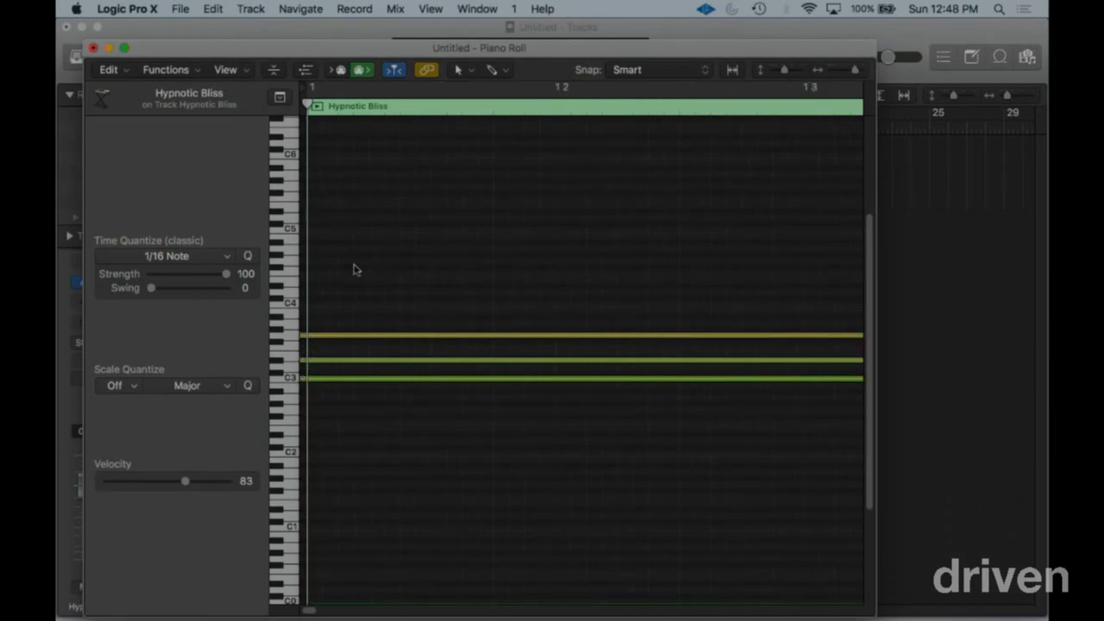
pyautogui.press('/')
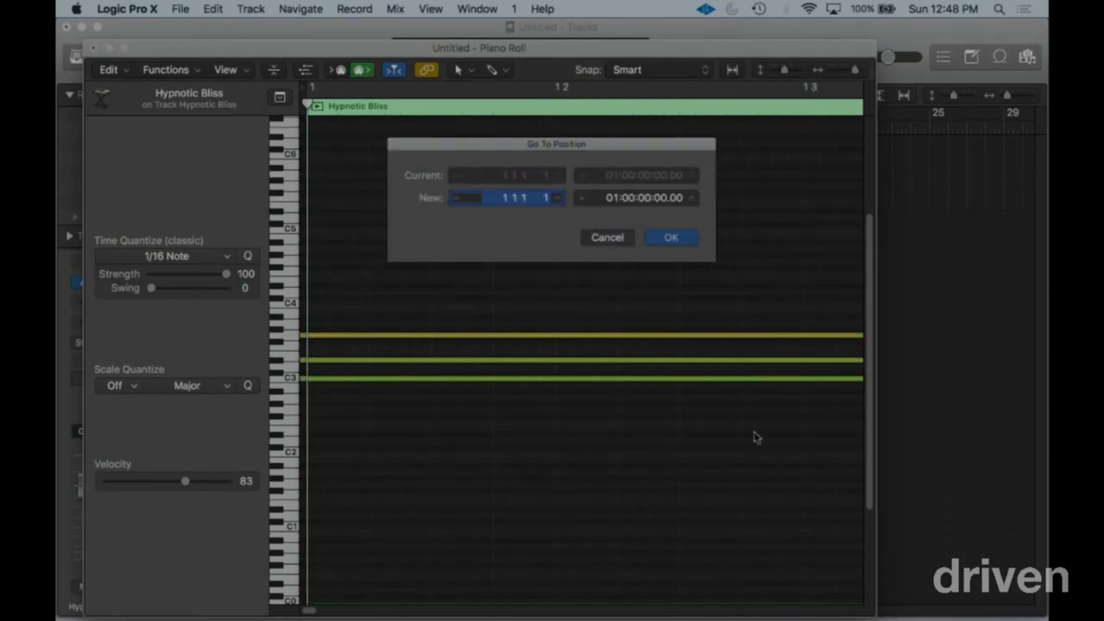
pyautogui.click(611, 238)
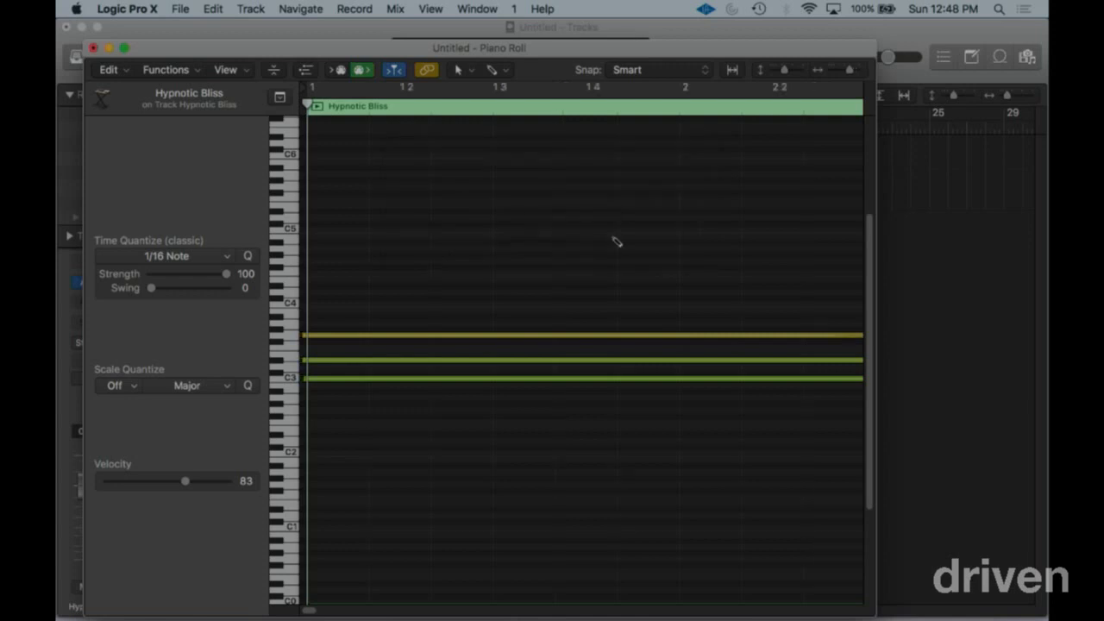
pyautogui.press('super+Left')
pyautogui.press('super+Left')
pyautogui.press('space')
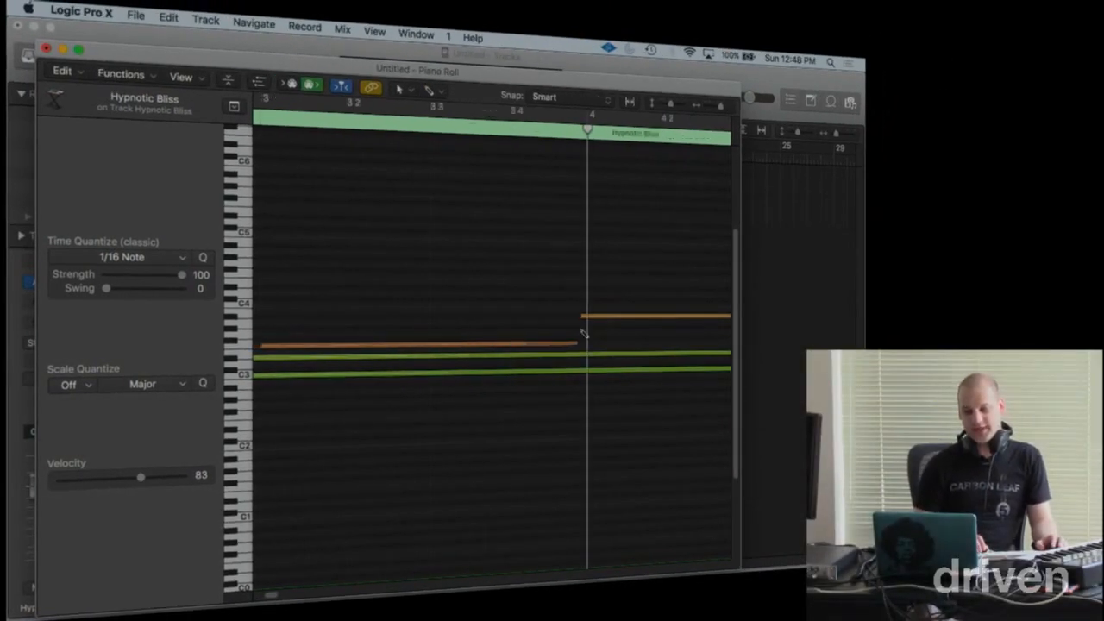
pyautogui.press('super+Left')
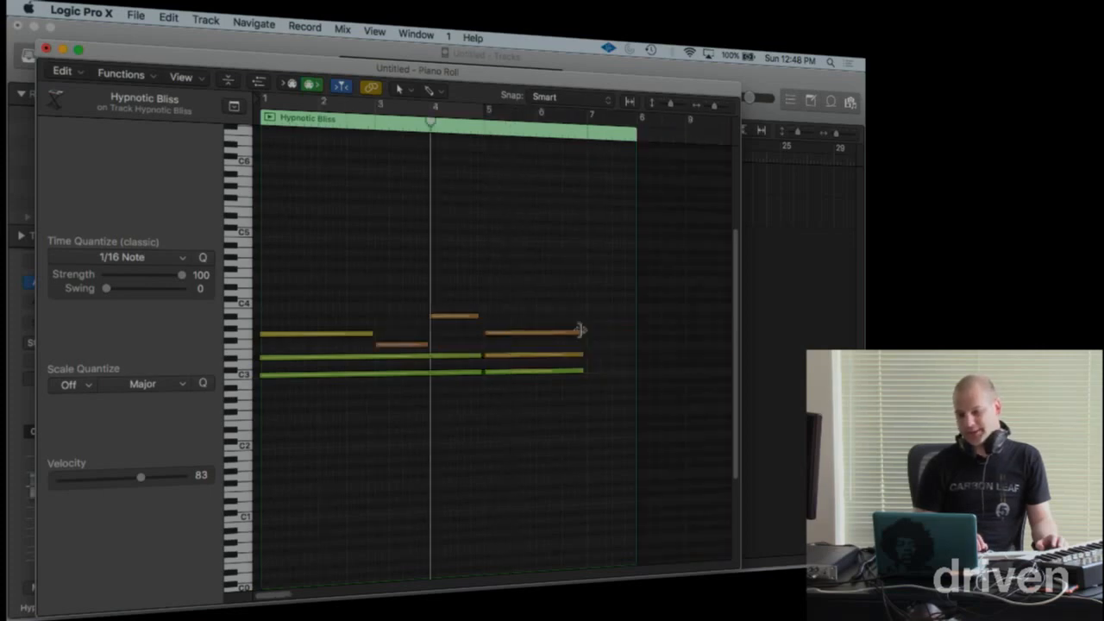
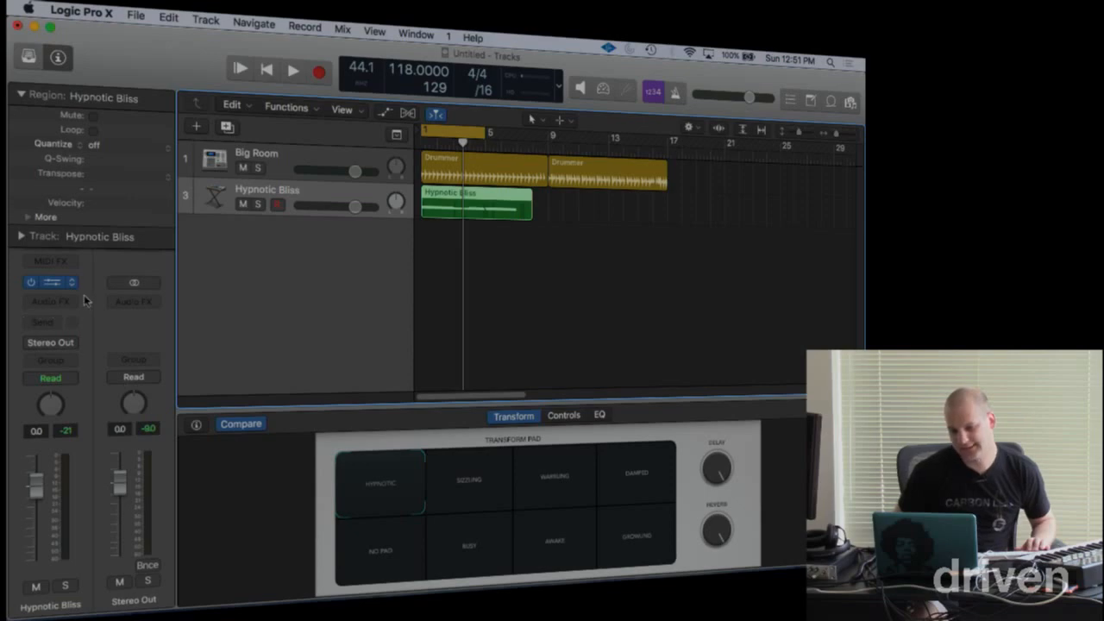
# Step: Switch the synth track's Alchemy sound to the Hypnotizing Lead preset during playback
pyautogui.click(52, 283)
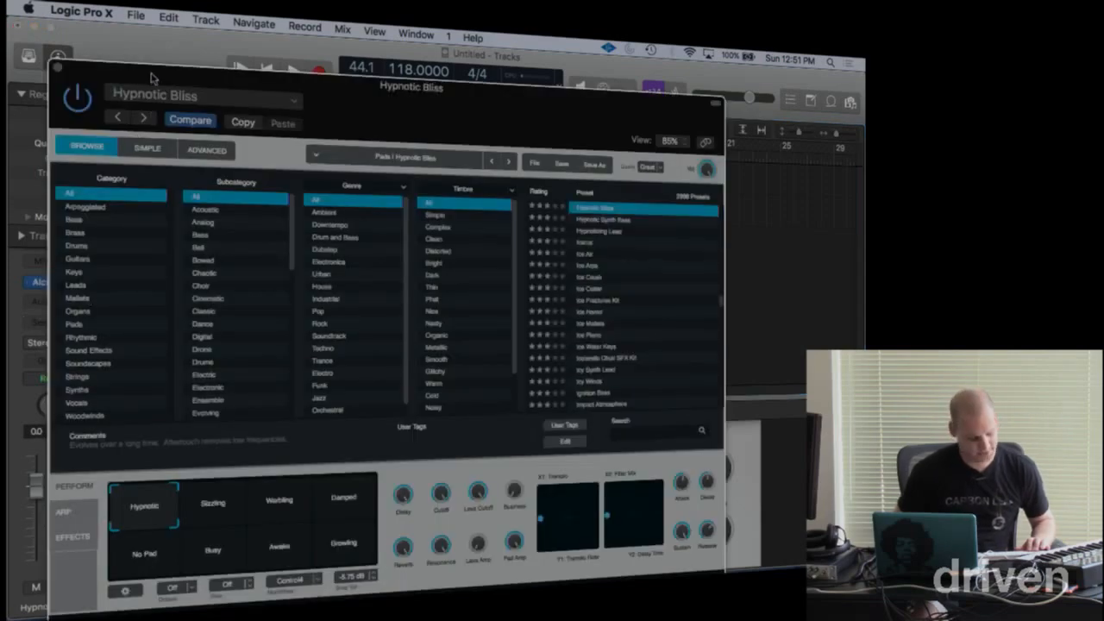
pyautogui.press('space')
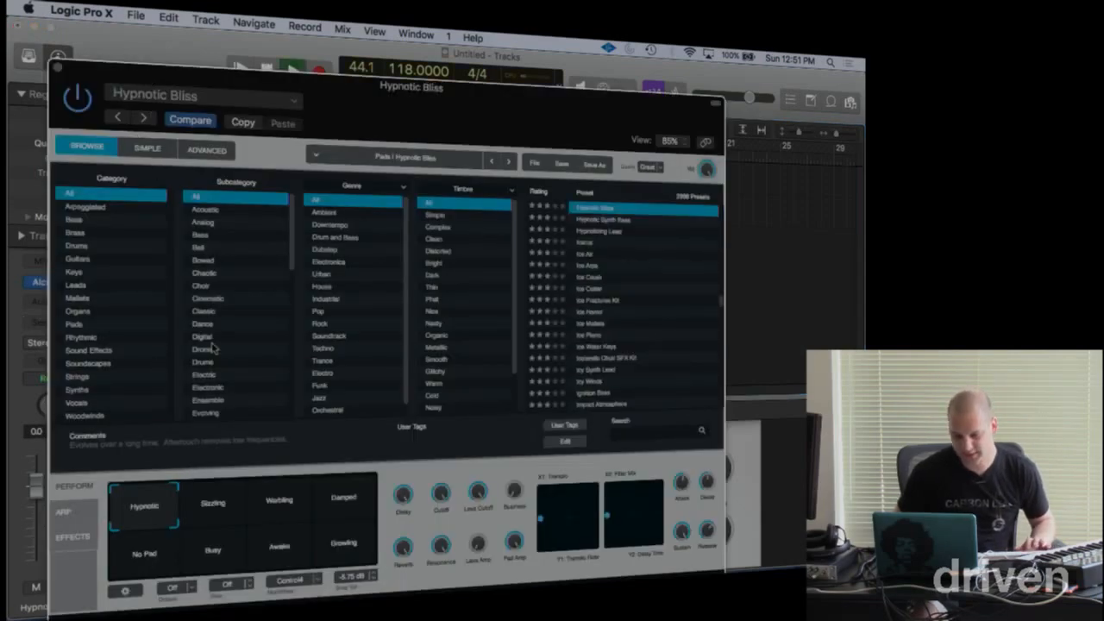
pyautogui.click(602, 232)
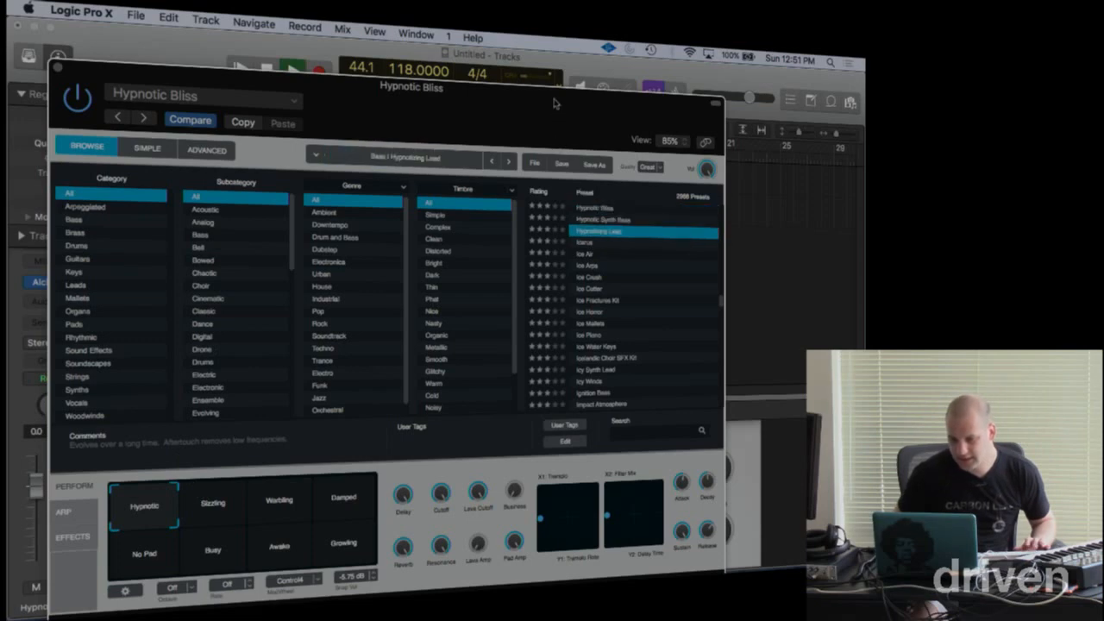
pyautogui.moveTo(553, 104); pyautogui.dragTo(612, 113)
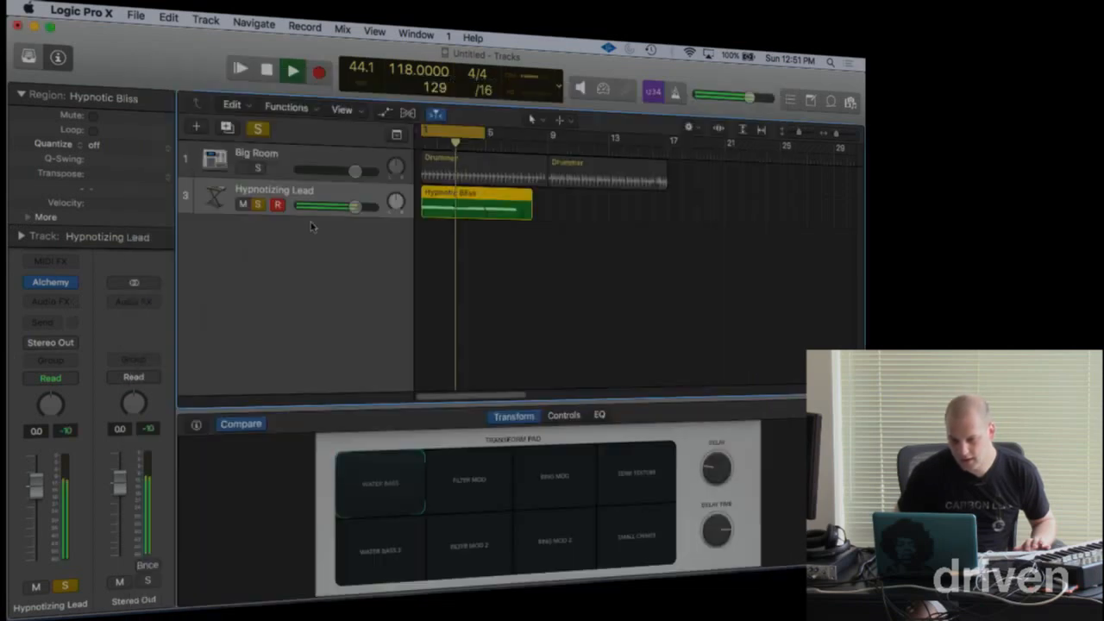
# Step: Stop playback and quantize the lead region to 1/16 notes, returning to the song start
pyautogui.click(142, 67)
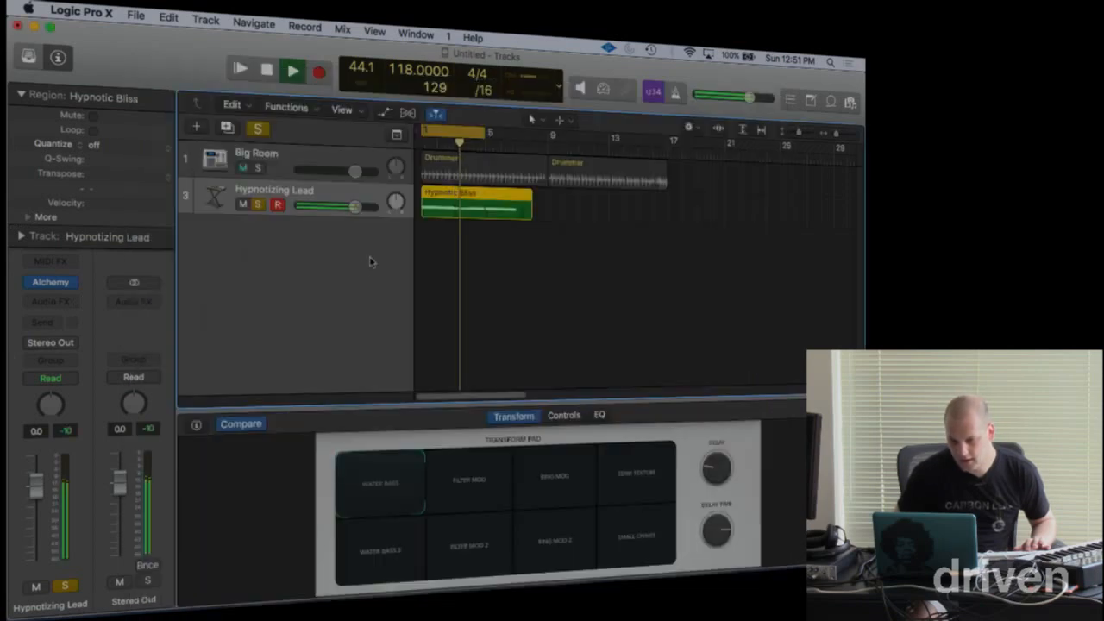
pyautogui.press('space')
pyautogui.press('q')
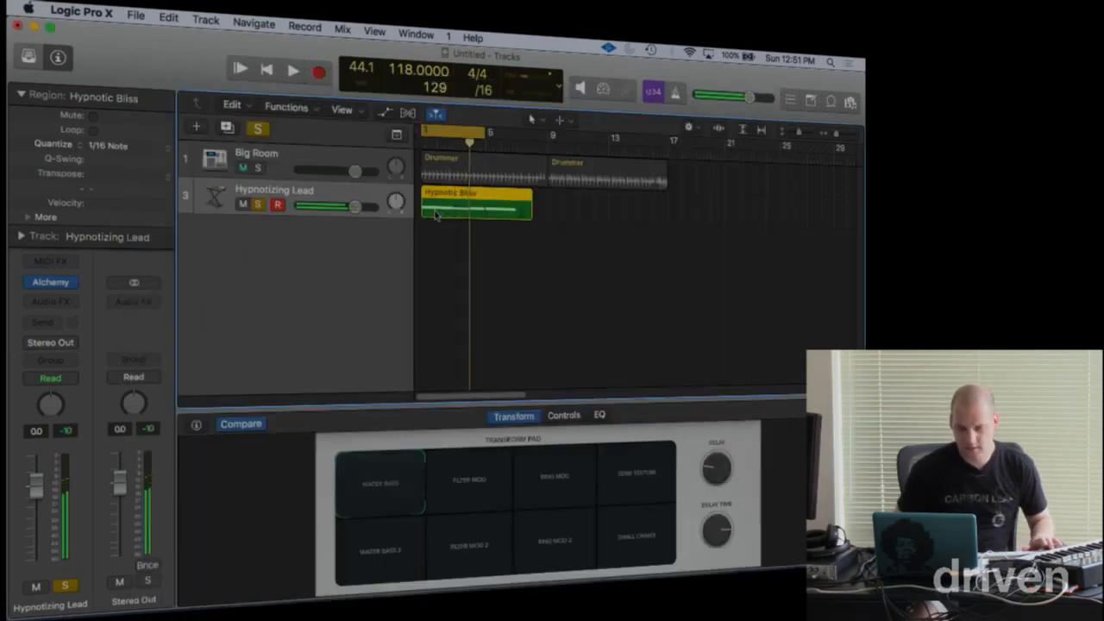
pyautogui.press('Return')
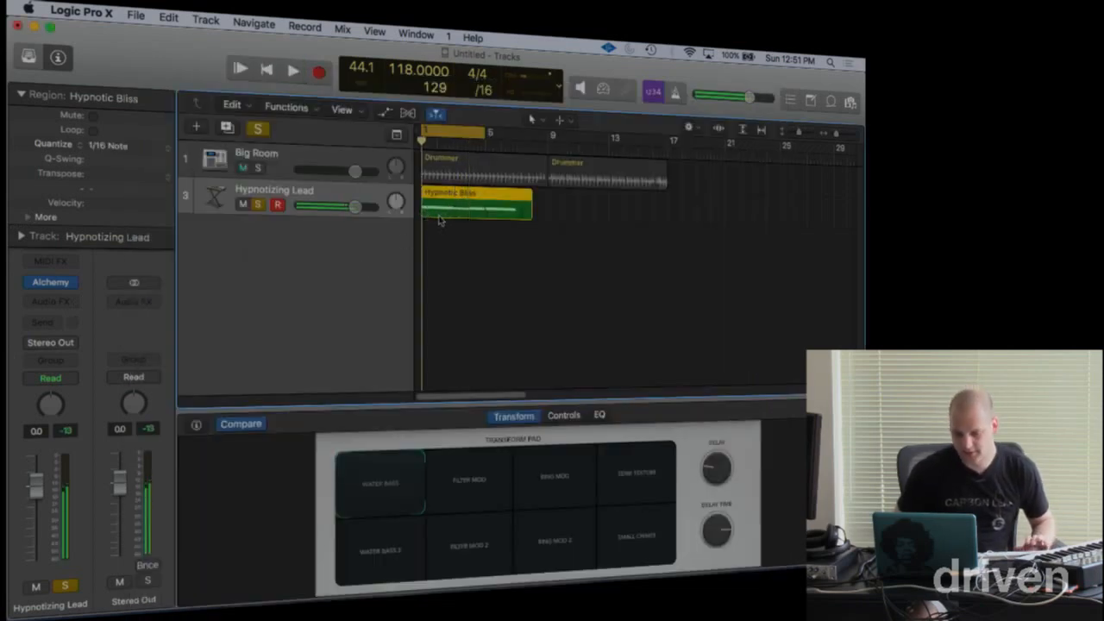
# Step: Apply the Ring Mod transform sound, play from the start, and reopen Alchemy
pyautogui.click(548, 503)
pyautogui.press('space')
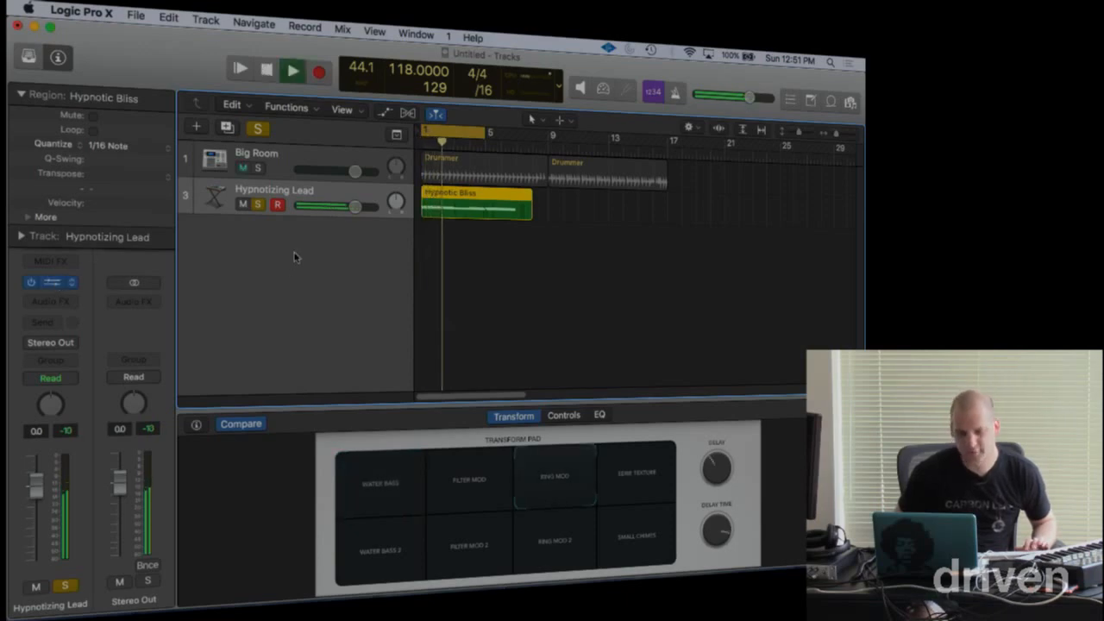
pyautogui.press('v')
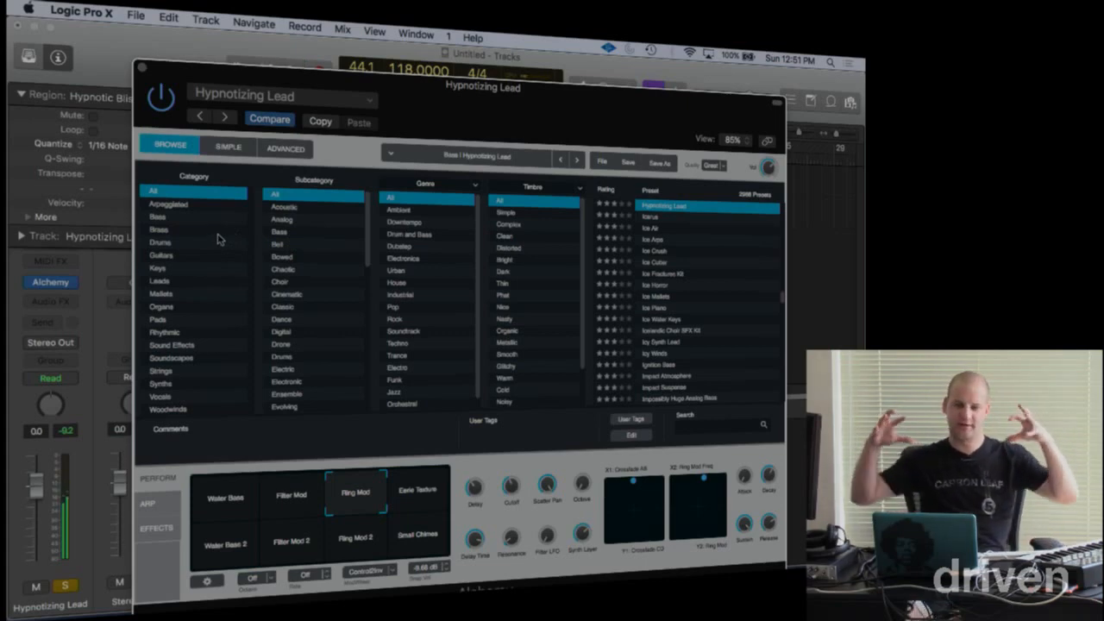
# Step: Load the 90s Luscious Pad preset from Alchemy's Pads category
pyautogui.click(167, 320)
pyautogui.click(666, 251)
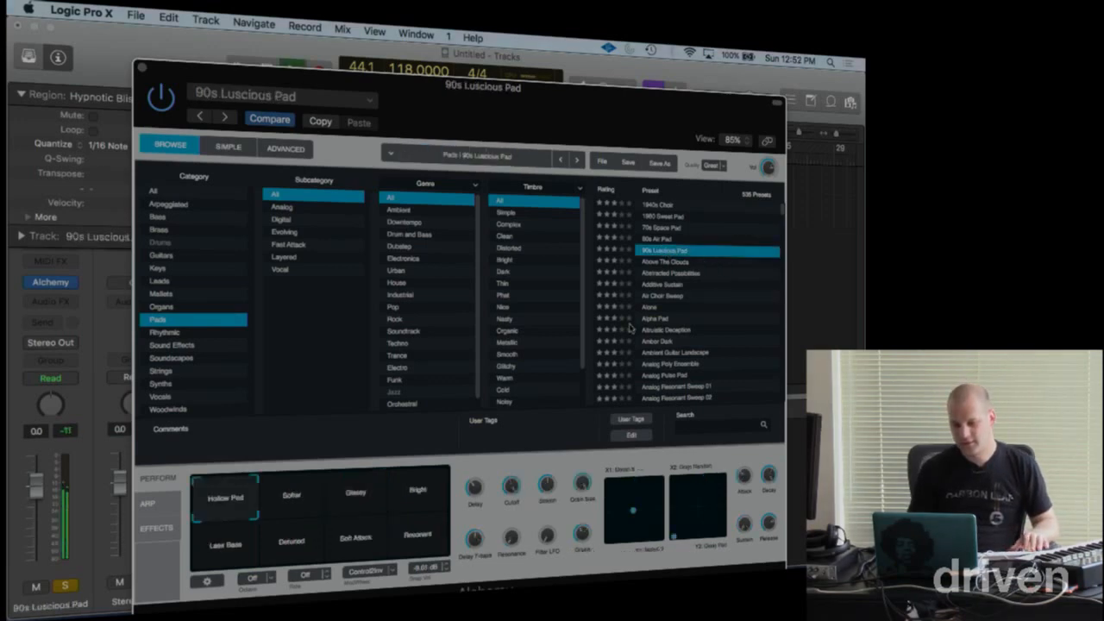
pyautogui.moveTo(517, 108); pyautogui.dragTo(513, 258)
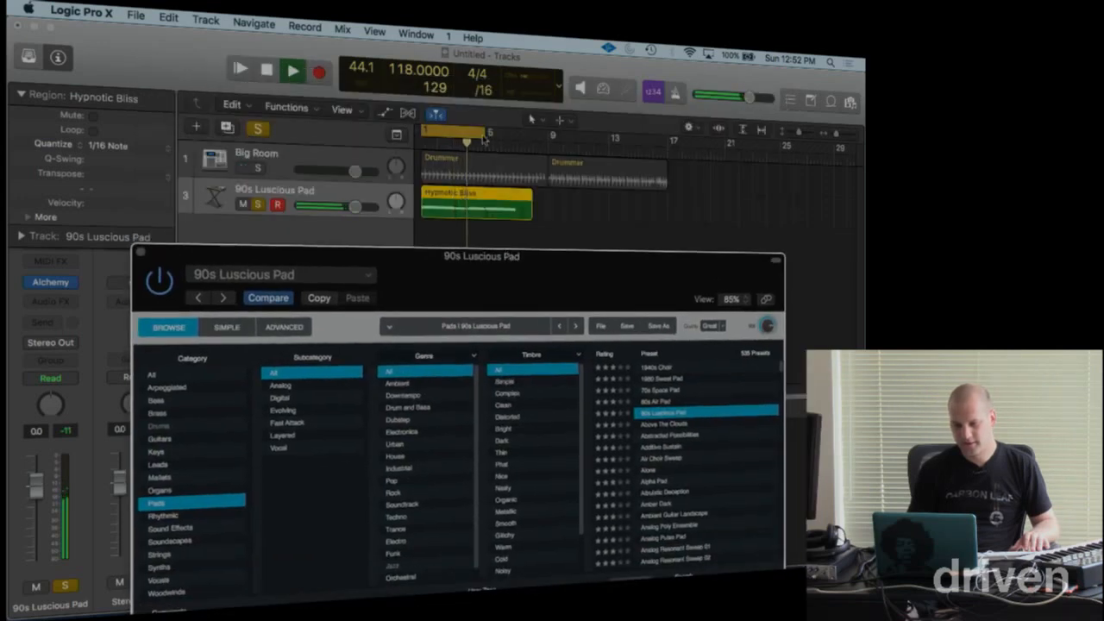
# Step: Turn off cycle looping, stop playback, and delete the old Hypnotic Bliss region
pyautogui.click(477, 134)
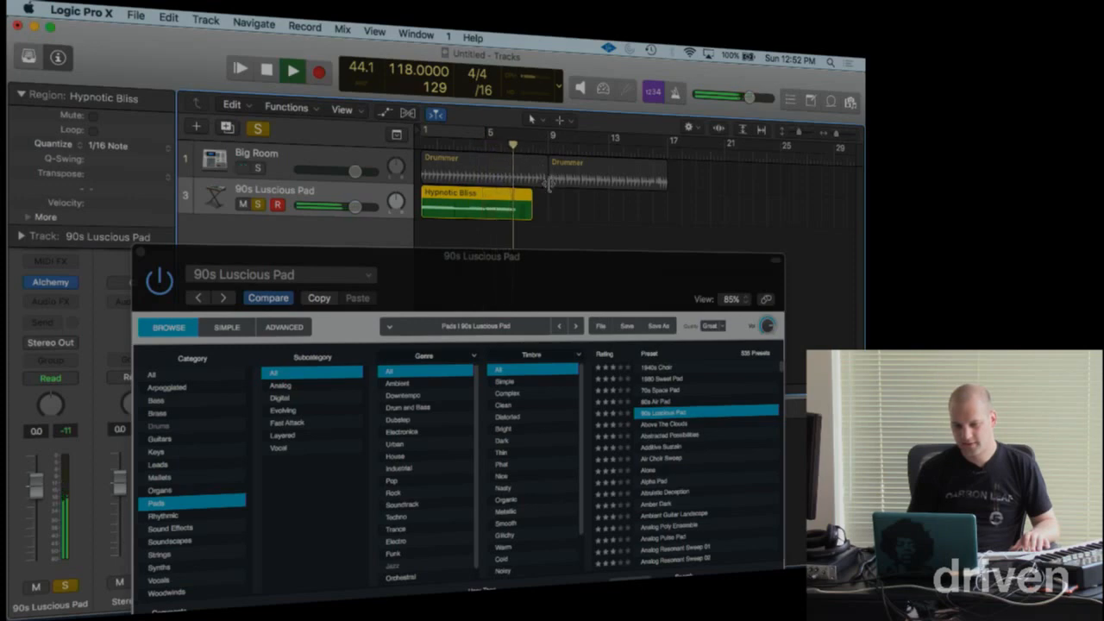
pyautogui.press('space')
pyautogui.press('Delete')
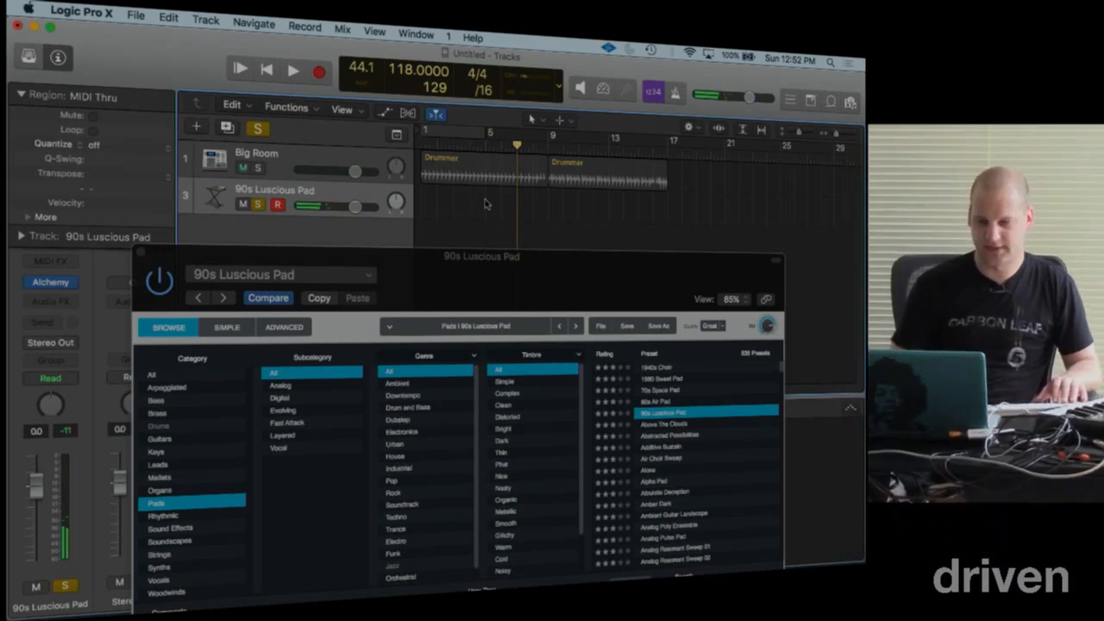
# Step: Unsolo the pad track, record a 90s Luscious Pad region from bar 1, and play it back
pyautogui.click(257, 204)
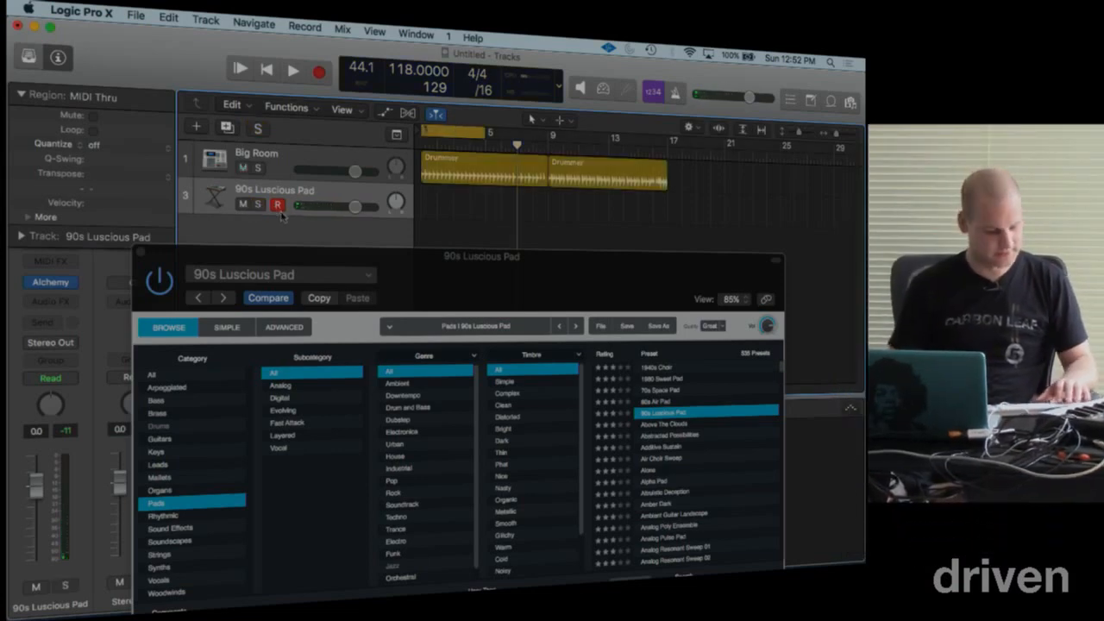
pyautogui.press('r')
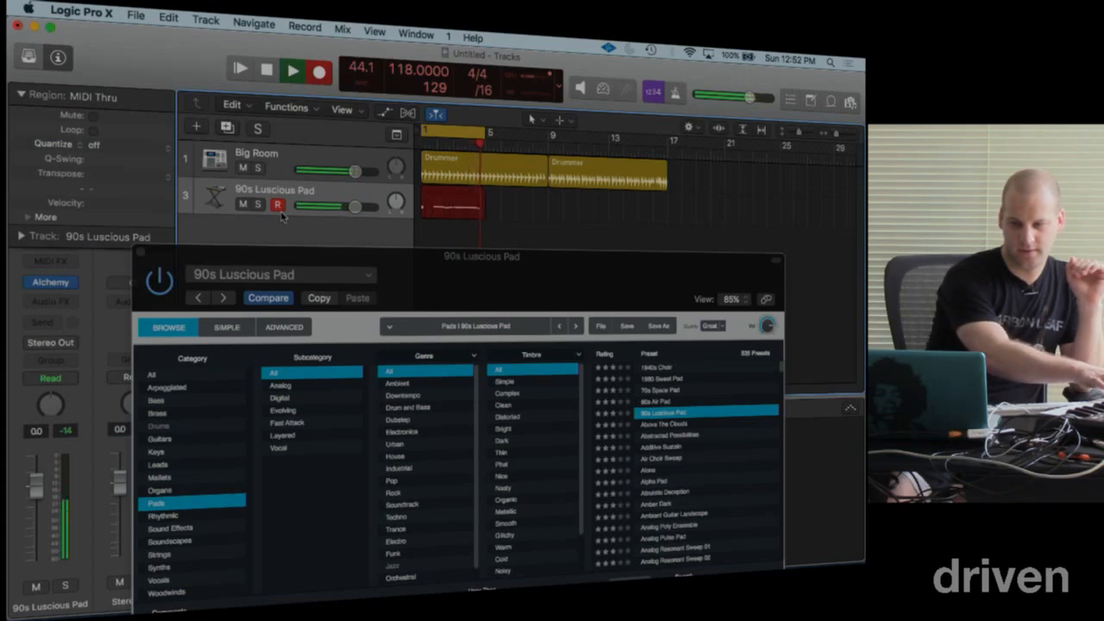
pyautogui.press('space')
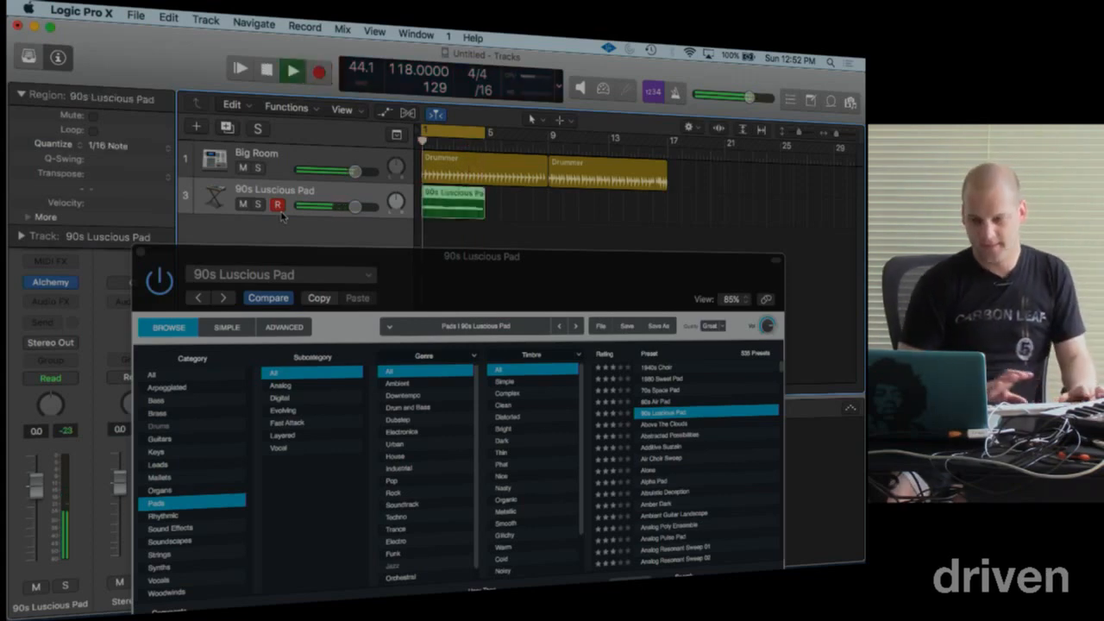
pyautogui.press('space')
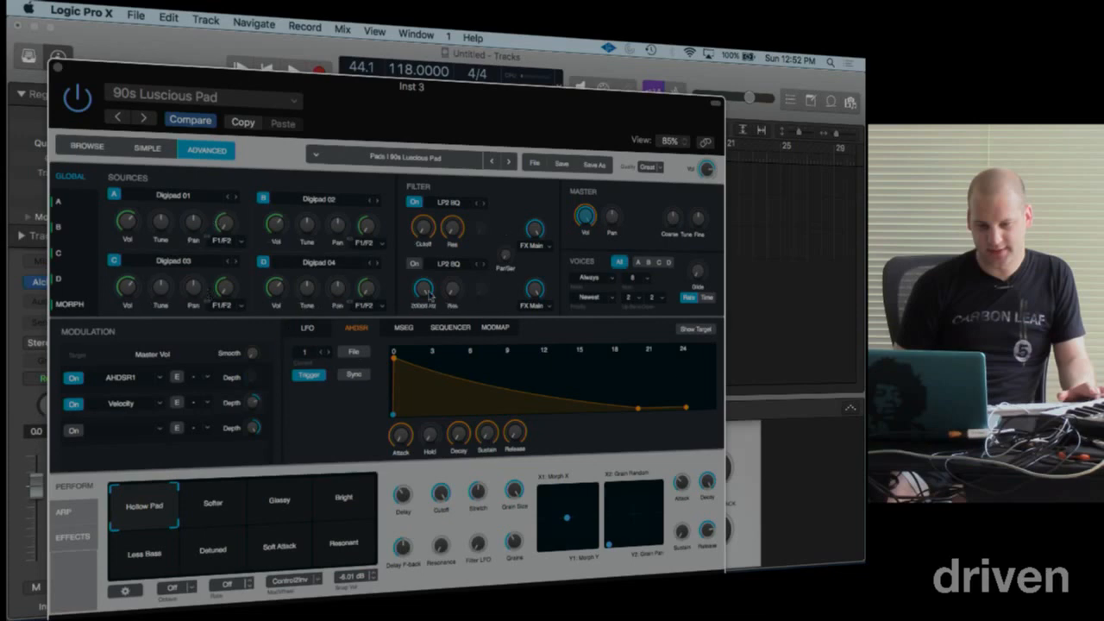
# Step: Sync the envelope to tempo, then load the 80s Synth Pop Bass preset from Bass
pyautogui.click(364, 376)
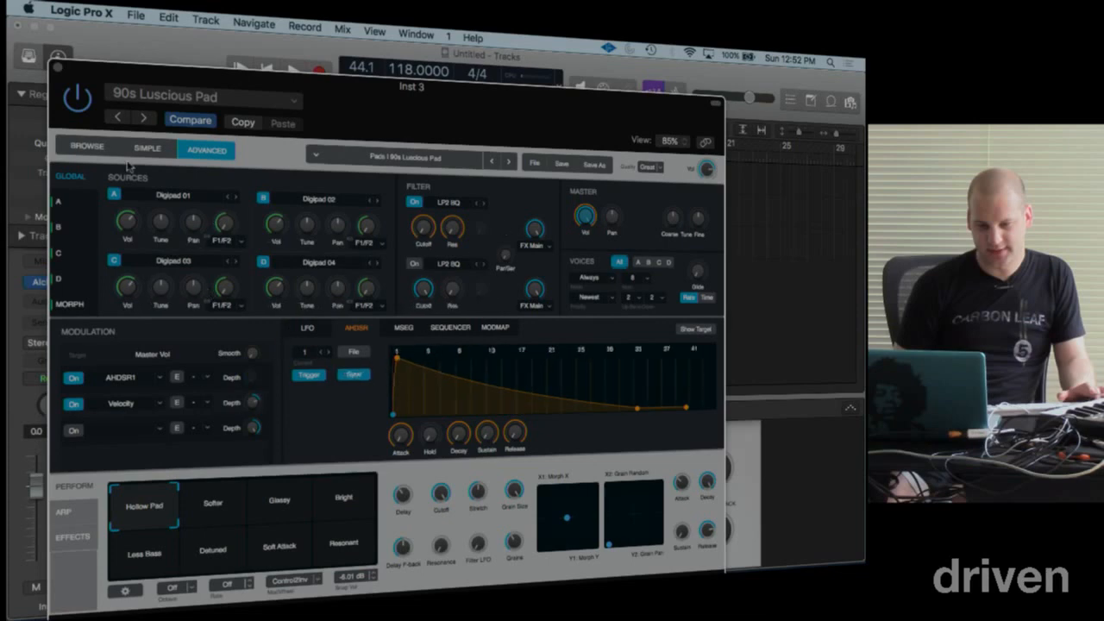
pyautogui.click(83, 146)
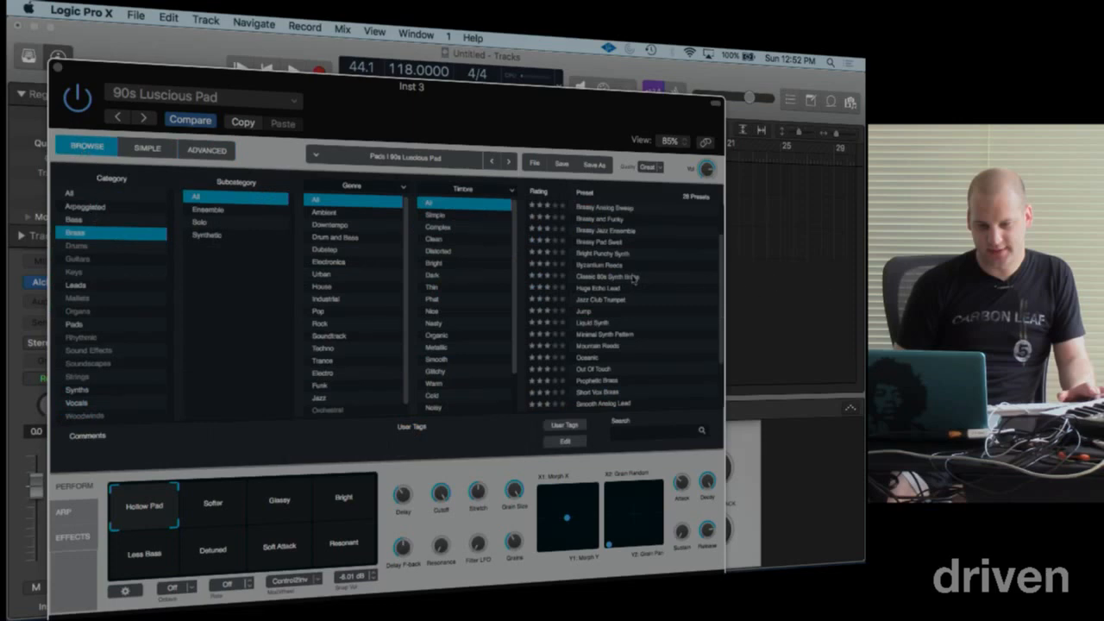
pyautogui.click(98, 220)
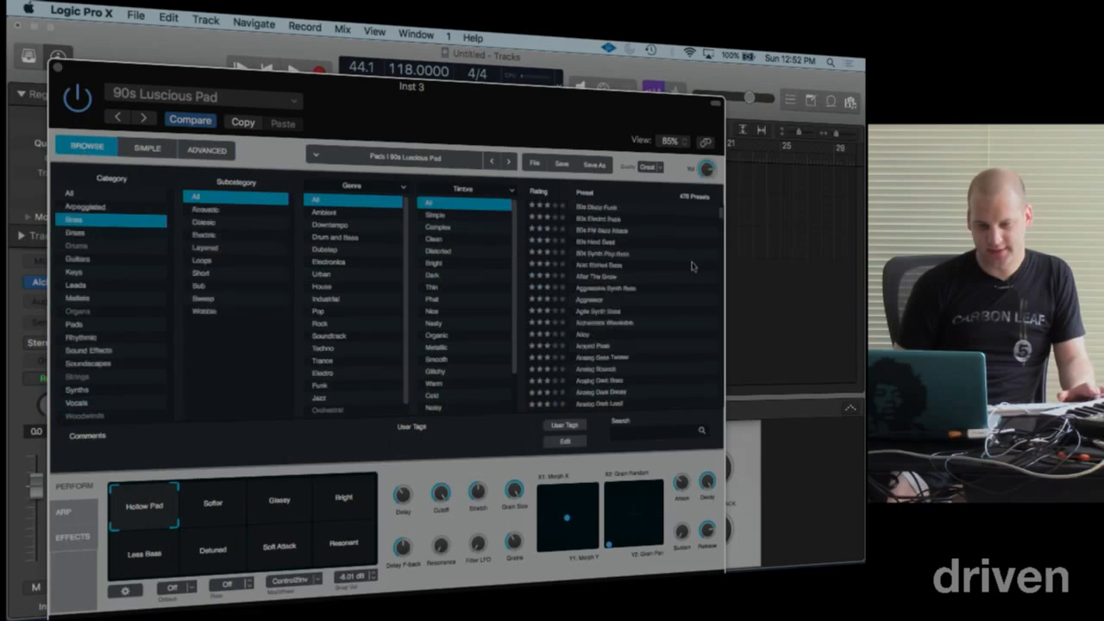
pyautogui.click(604, 255)
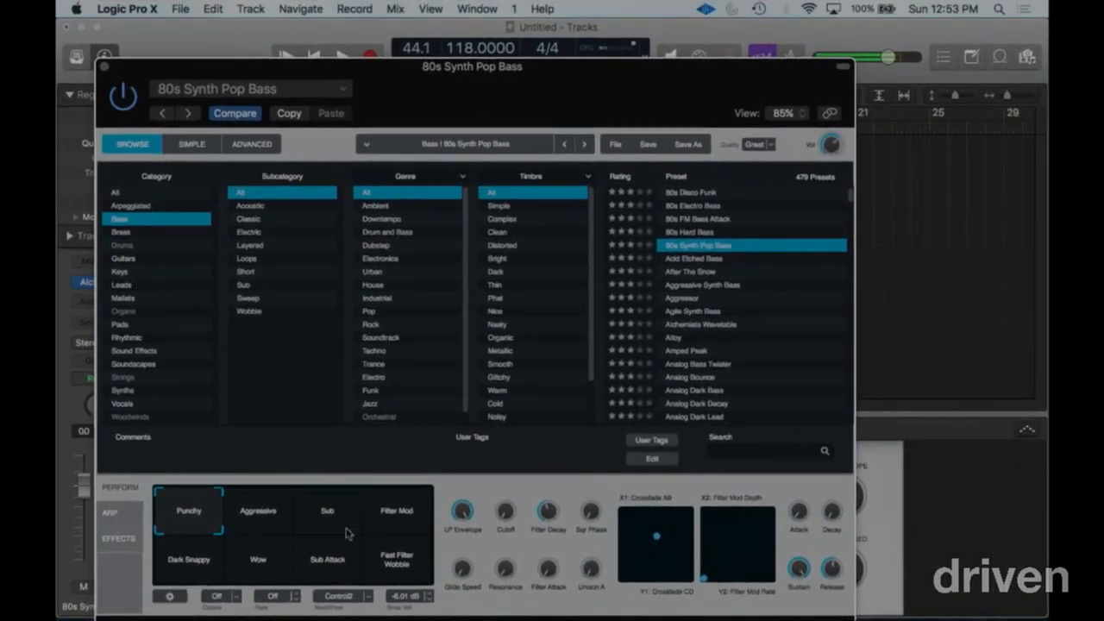
# Step: Audition the Sub and Filter Mod performance sounds, then settle on Punchy
pyautogui.click(349, 514)
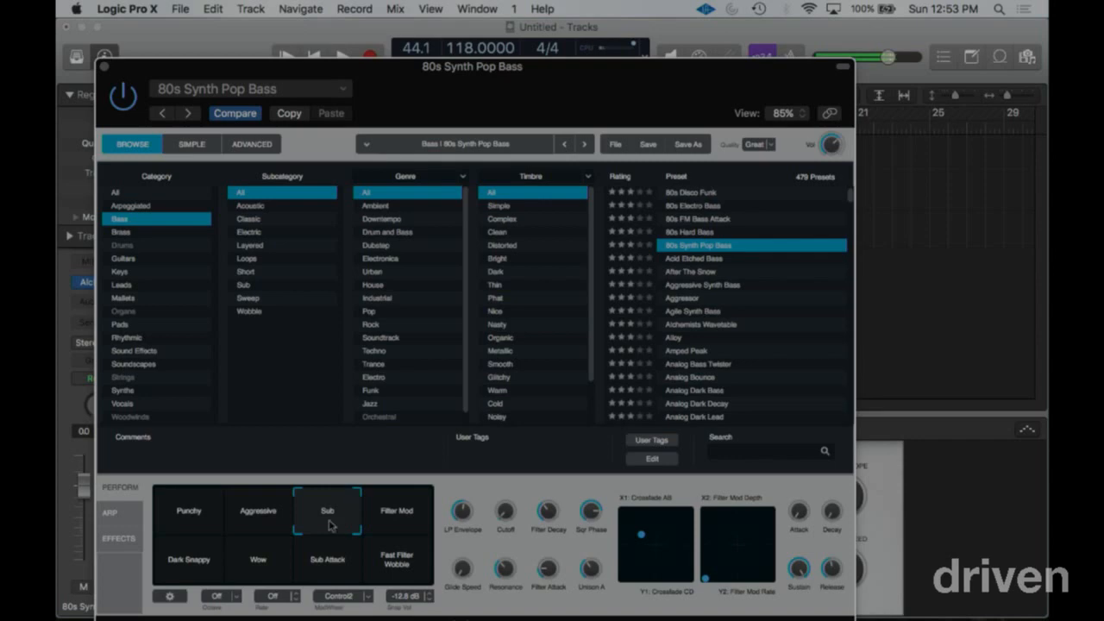
pyautogui.click(399, 512)
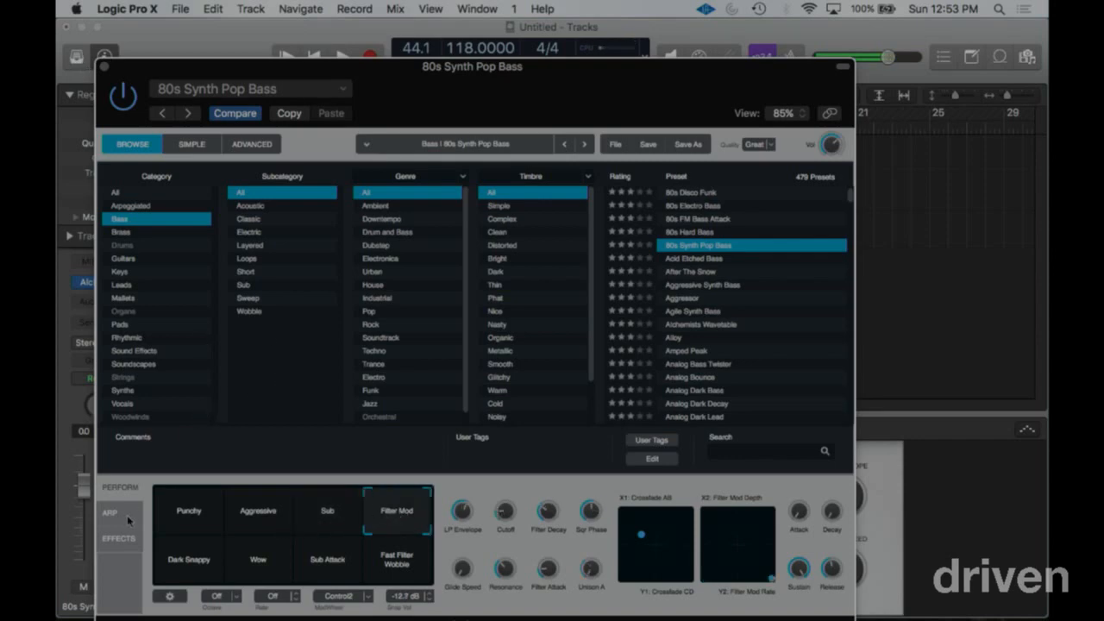
pyautogui.click(120, 538)
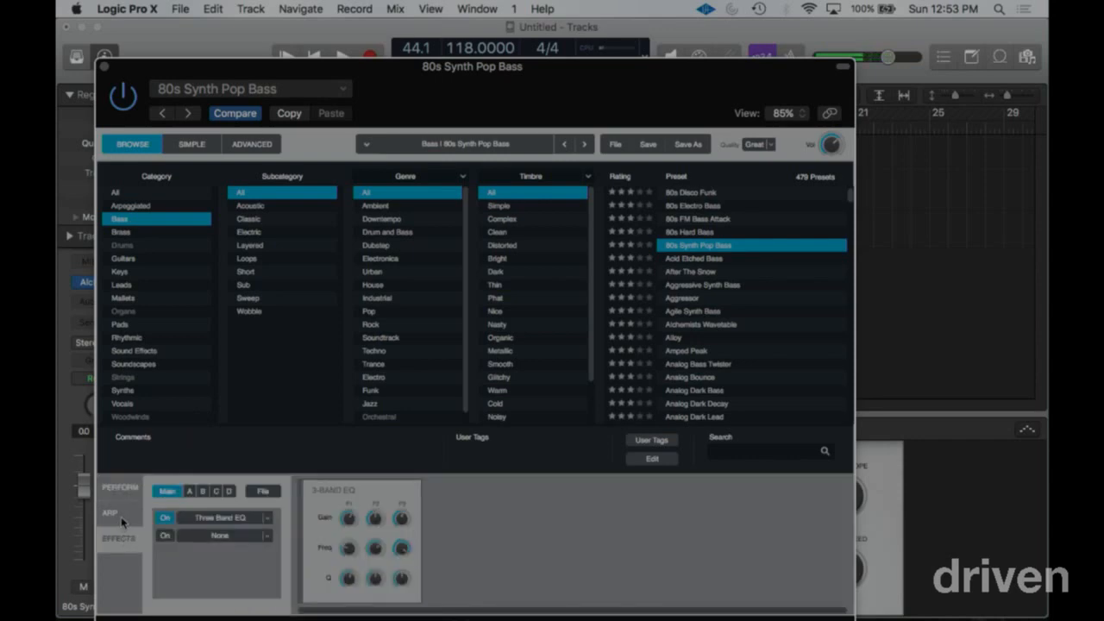
pyautogui.click(121, 515)
pyautogui.click(119, 490)
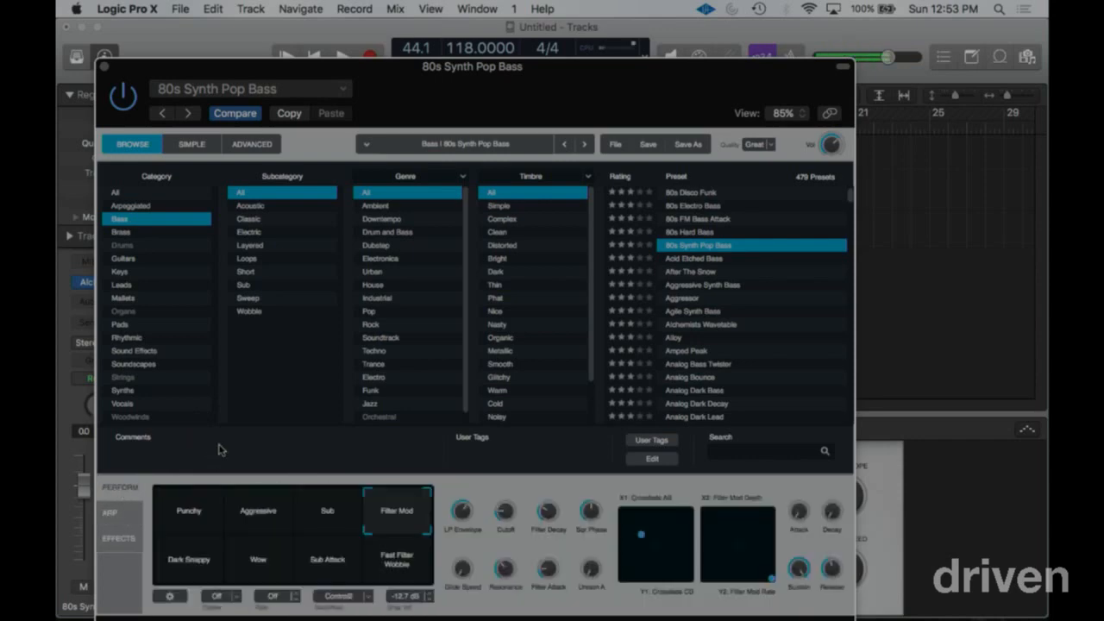
pyautogui.click(166, 524)
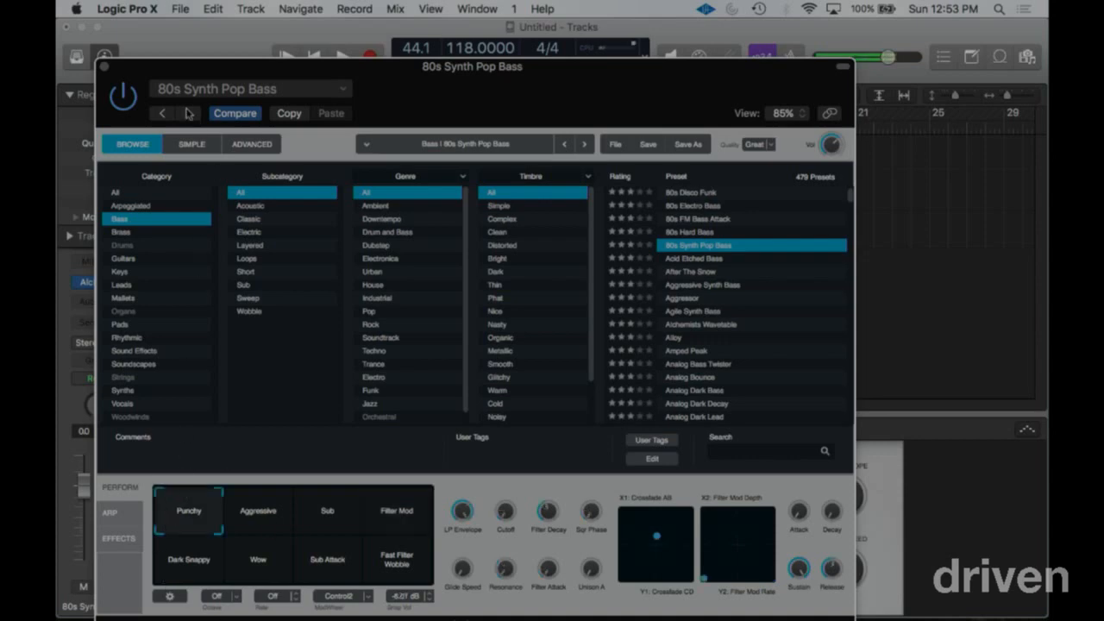
# Step: Record an 80s Synth Pop Bass part on track 4 from bar 1
pyautogui.click(105, 67)
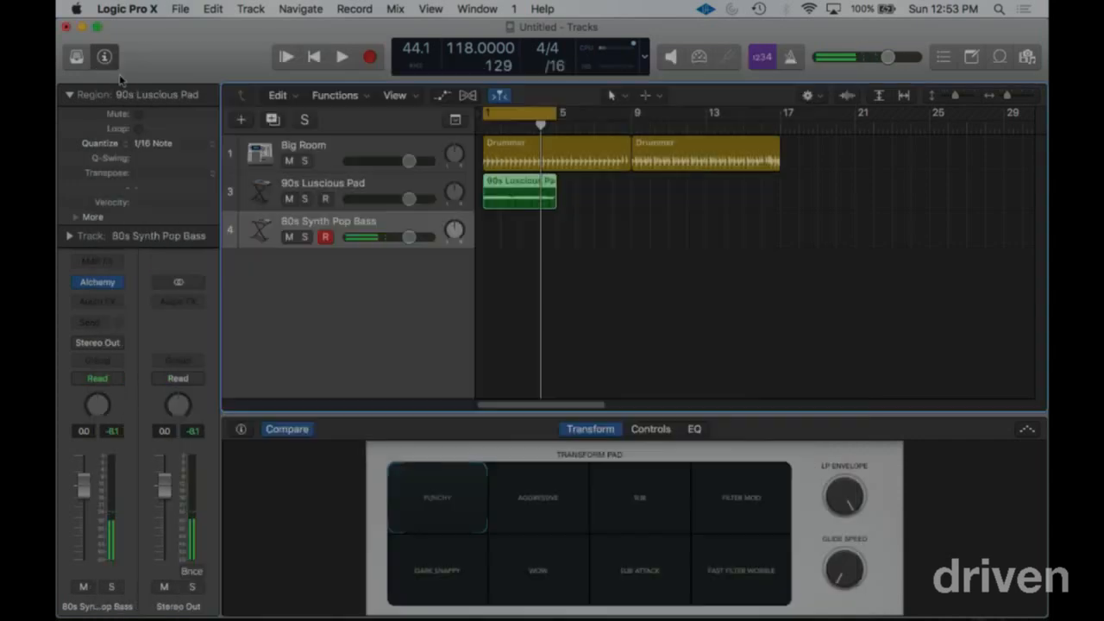
pyautogui.press('space')
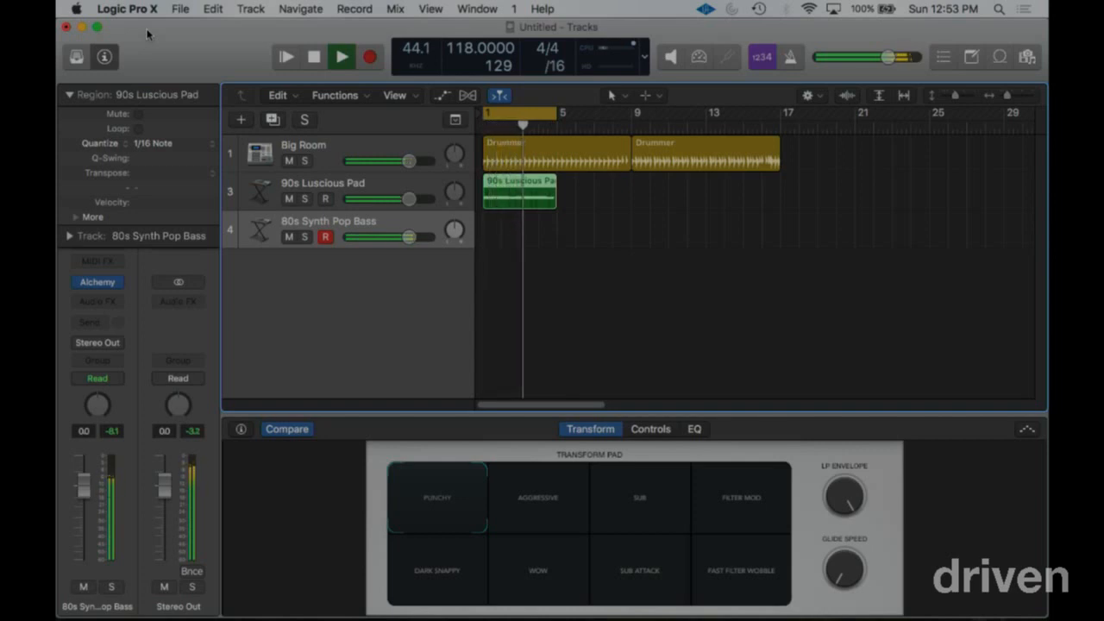
pyautogui.press('r')
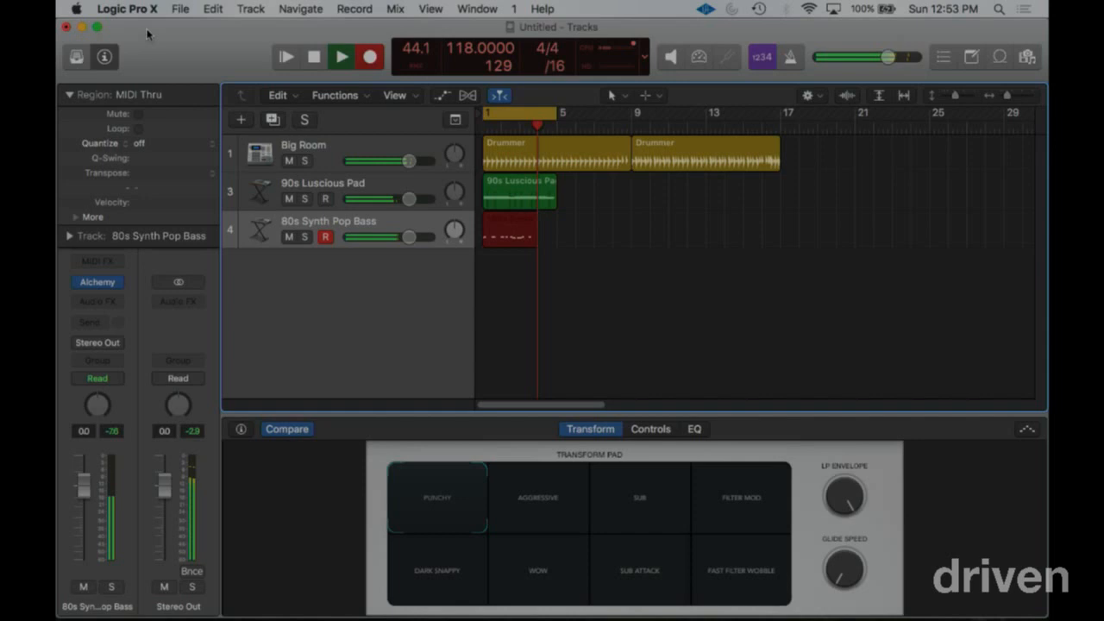
pyautogui.press('space')
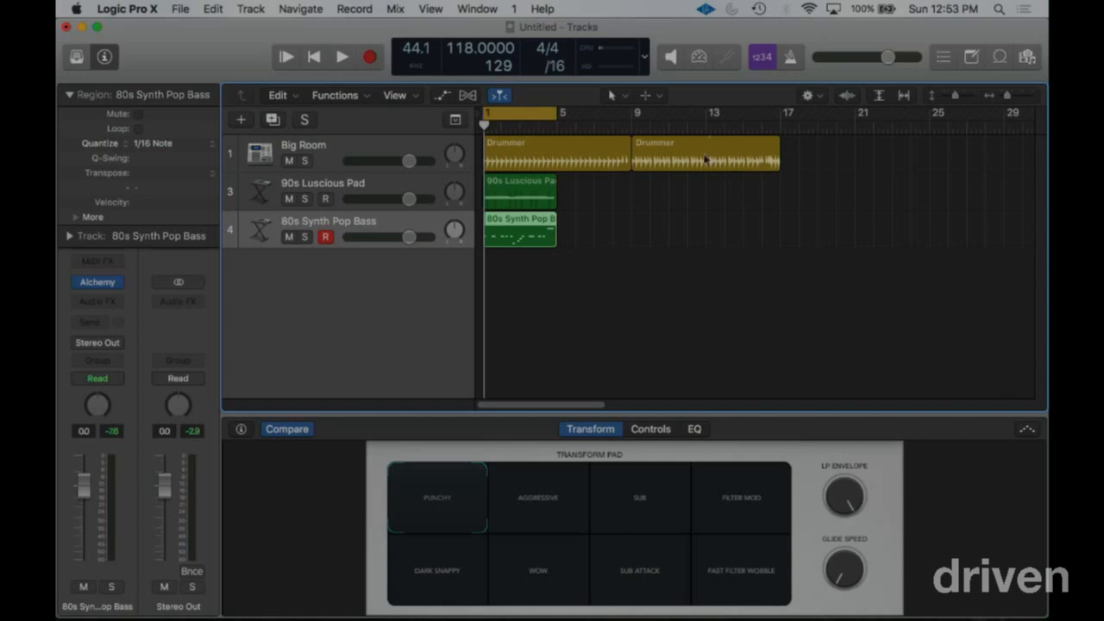
# Step: Delete the 80s Synth Pop Bass region from track 4
pyautogui.click(493, 254)
pyautogui.click(508, 237)
pyautogui.press('Delete')
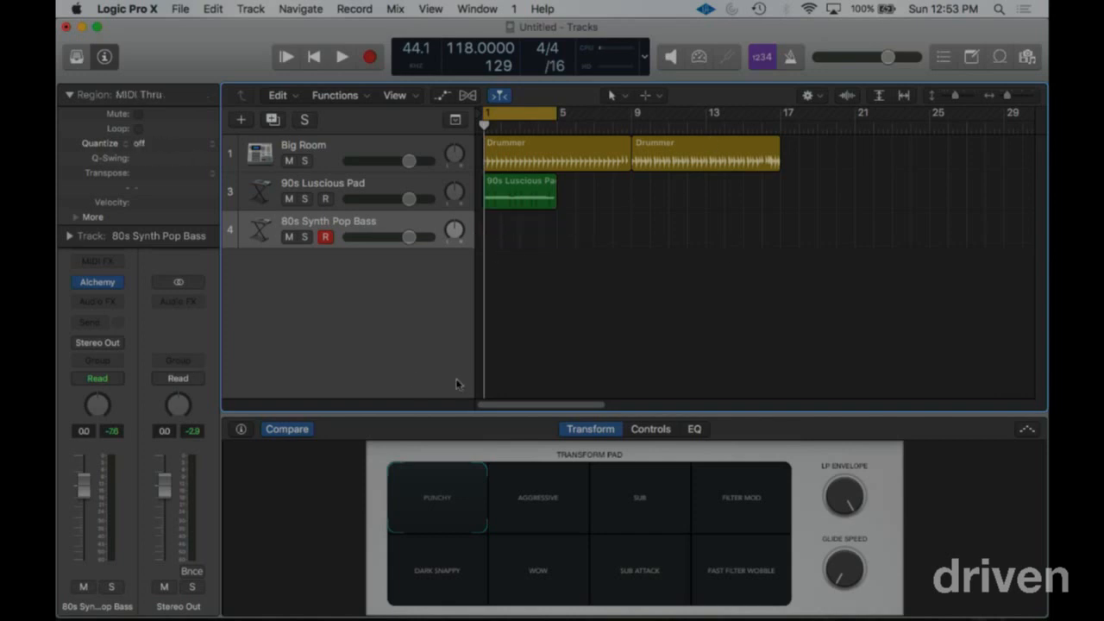
# Step: Load Alchemy's After The Snow bass preset on track 4
pyautogui.moveTo(108, 286)
pyautogui.click(99, 286)
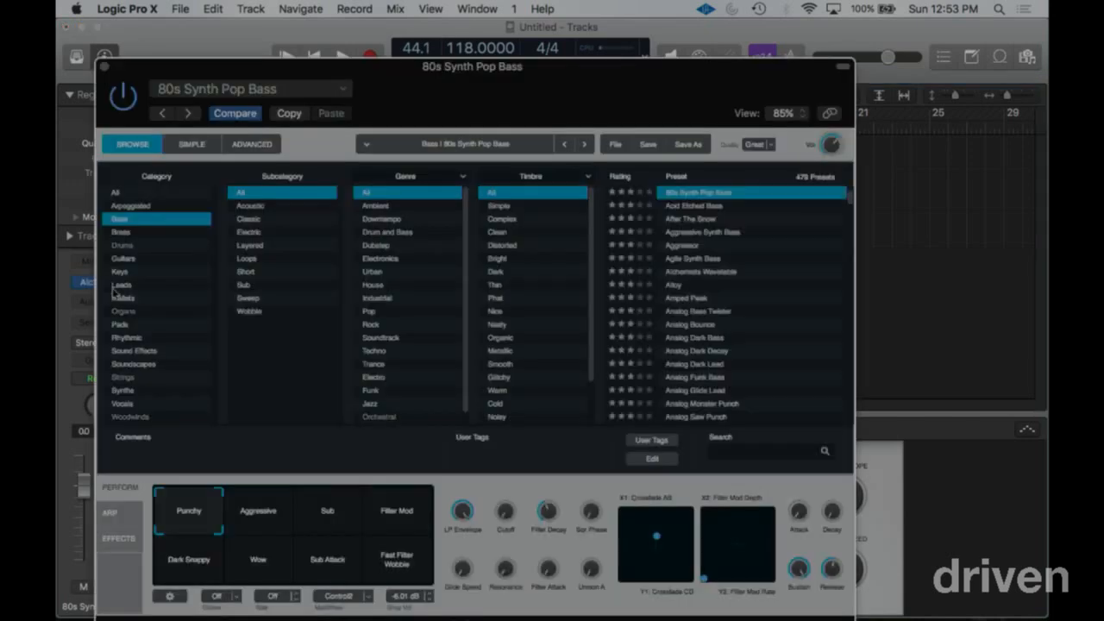
pyautogui.click(712, 220)
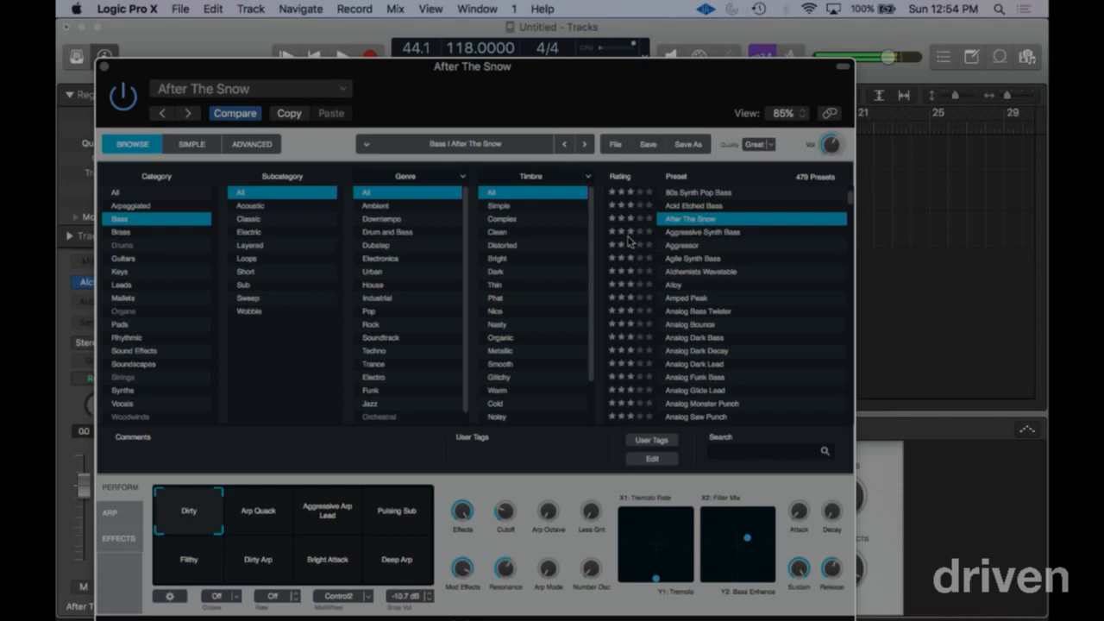
pyautogui.click(104, 67)
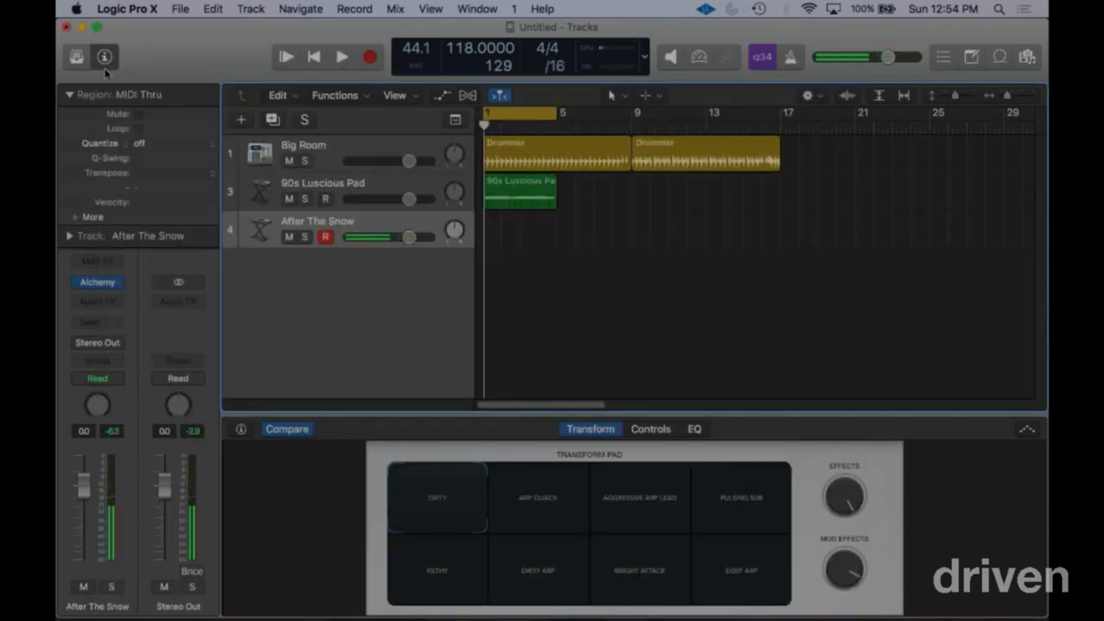
# Step: Record a new After The Snow bass part at bar 1 and play it back
pyautogui.press('space')
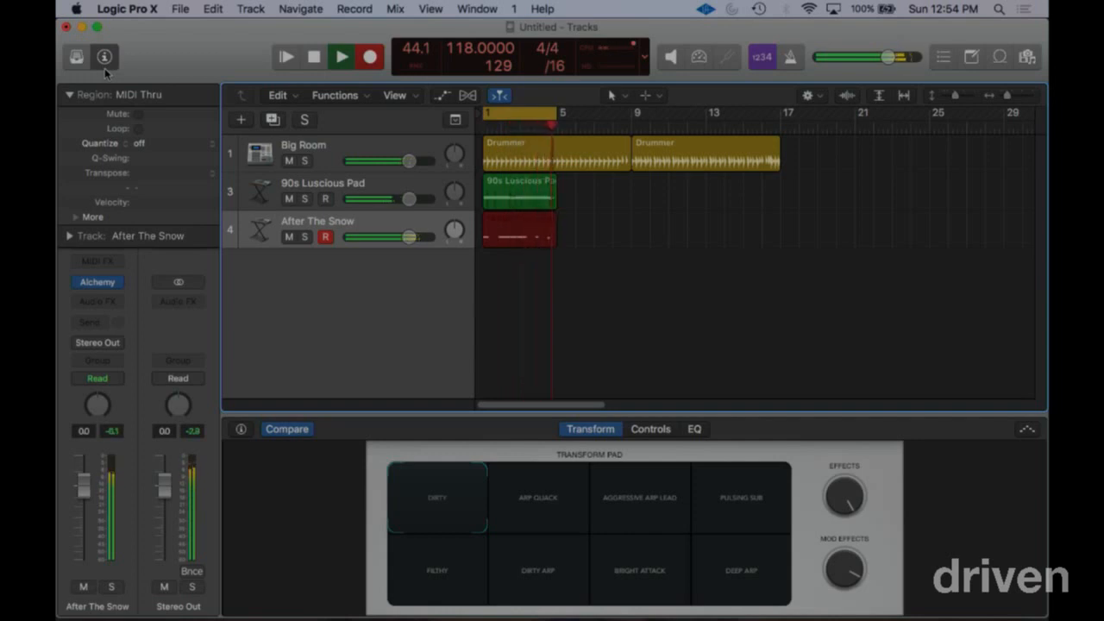
pyautogui.press('space')
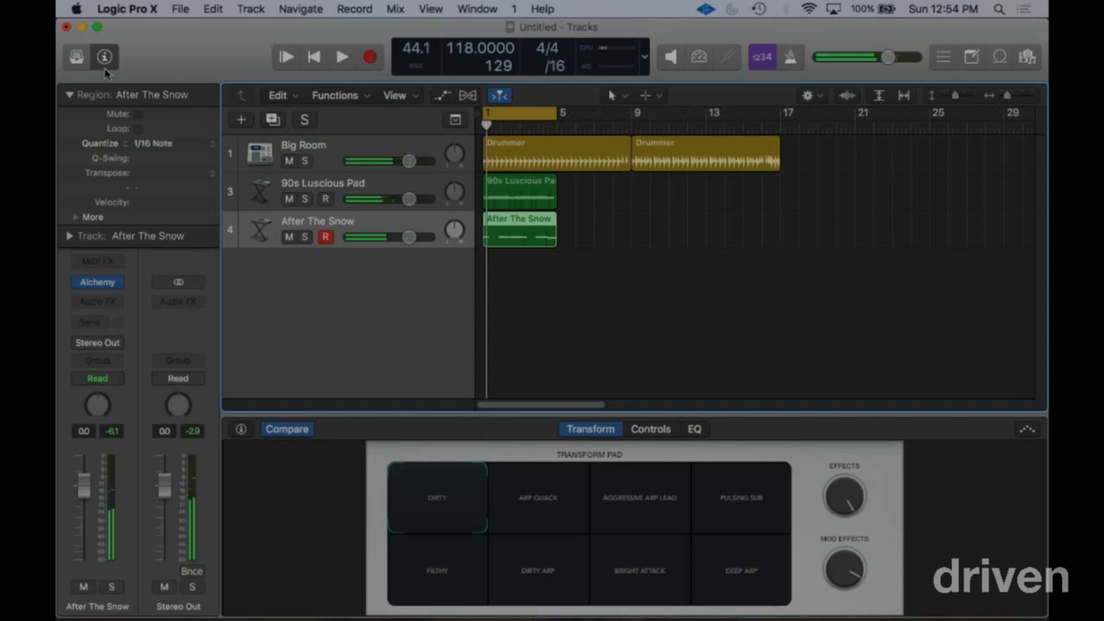
pyautogui.press('space')
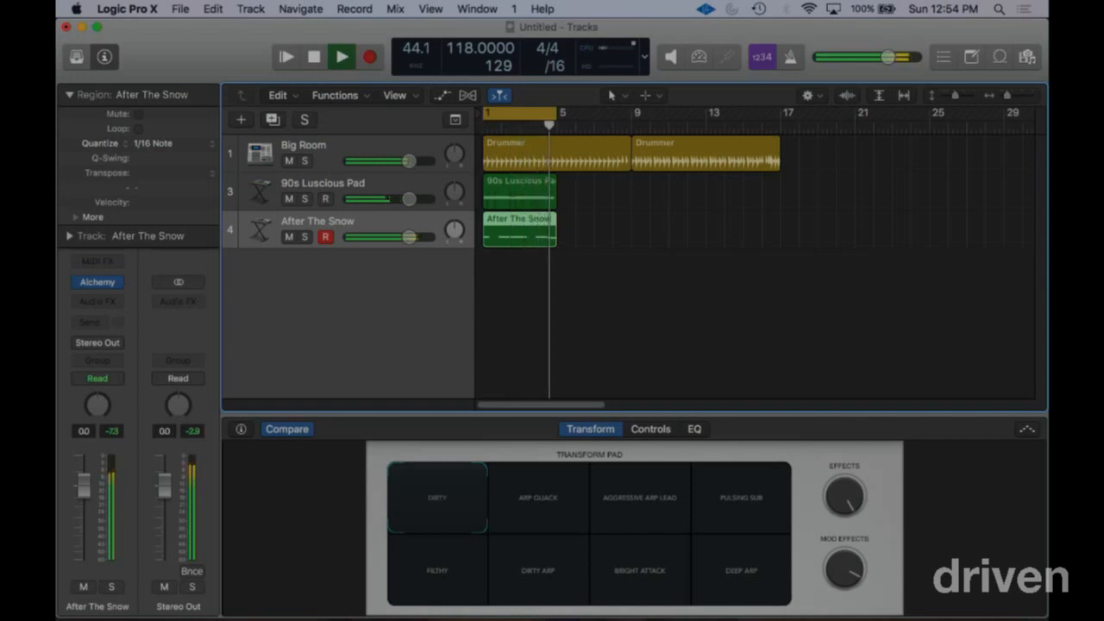
# Step: Shift both Drummer regions four bars later to bar 5 and turn off the loop range
pyautogui.press('space')
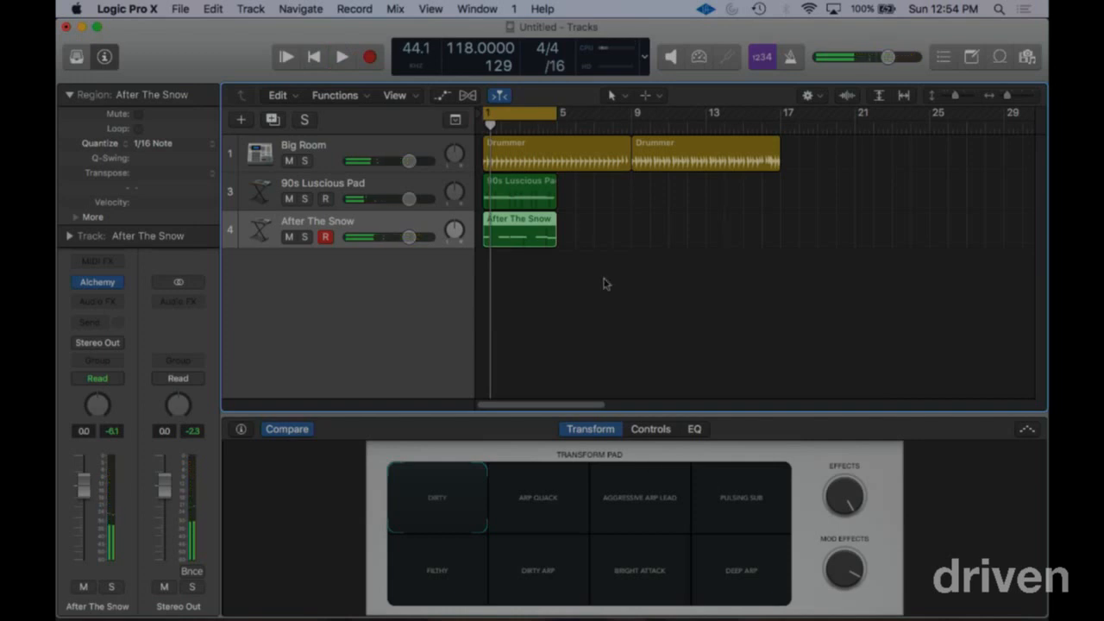
pyautogui.moveTo(755, 261); pyautogui.dragTo(661, 162)
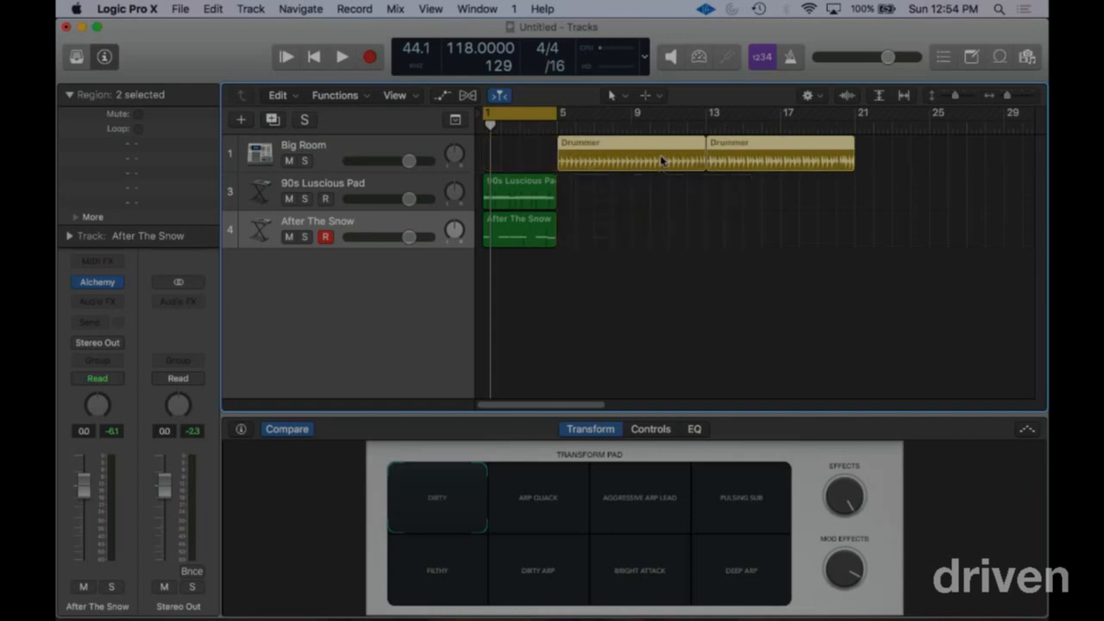
pyautogui.press('space')
pyautogui.click(525, 112)
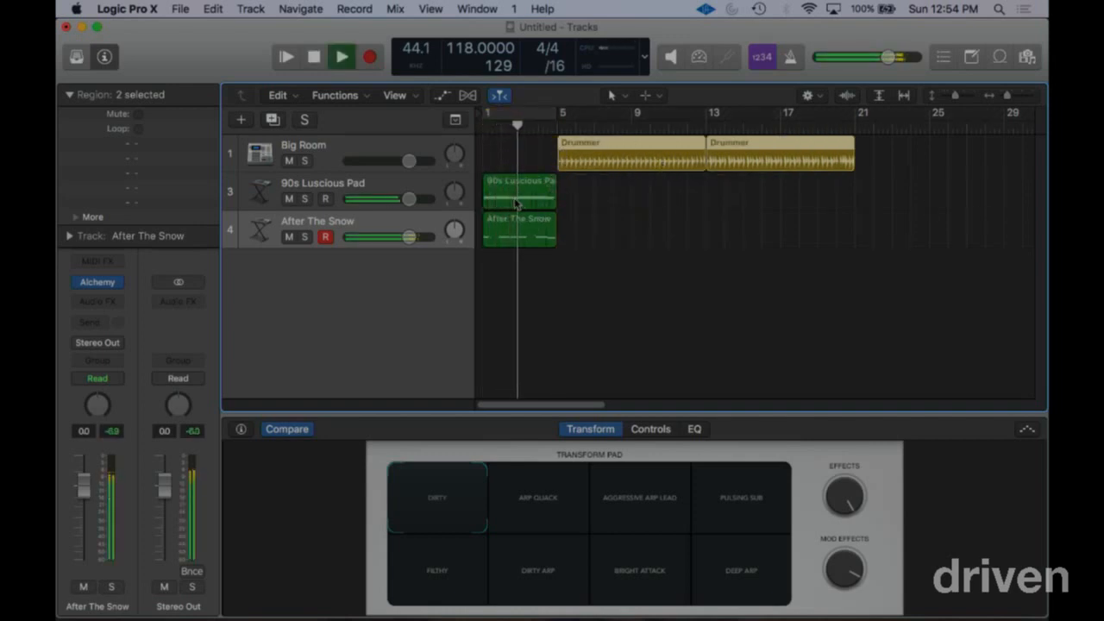
# Step: Move the After The Snow region to bar 5, copy it to bar 9, and loop bars 5–13
pyautogui.moveTo(509, 226); pyautogui.dragTo(585, 231)
pyautogui.press('space')
pyautogui.press('space')
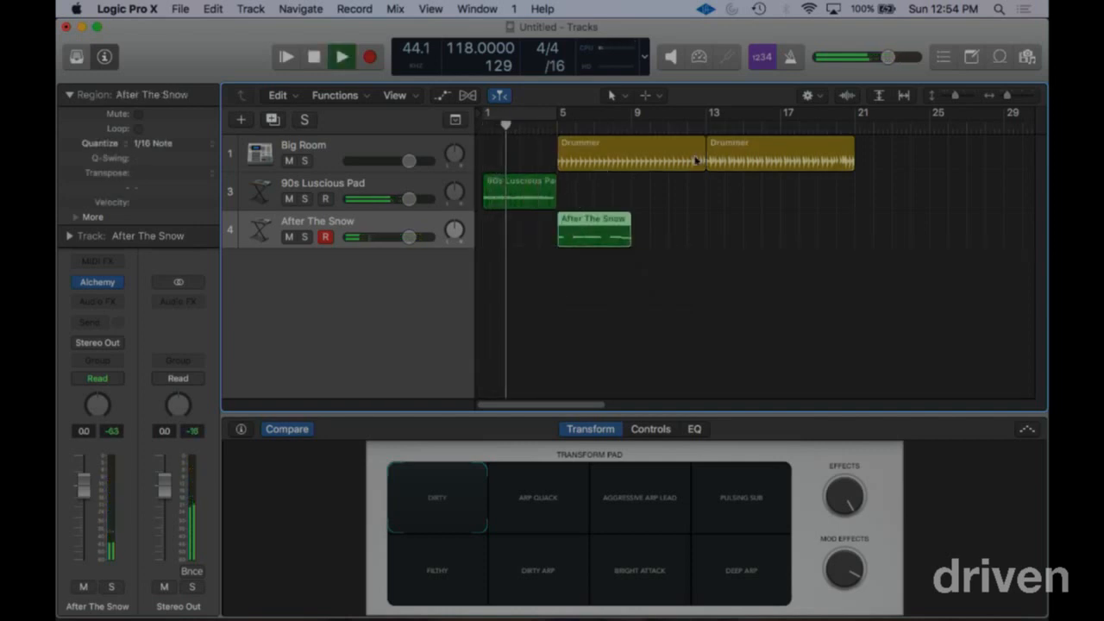
pyautogui.moveTo(584, 234); pyautogui.dragTo(659, 235)
pyautogui.click(639, 320)
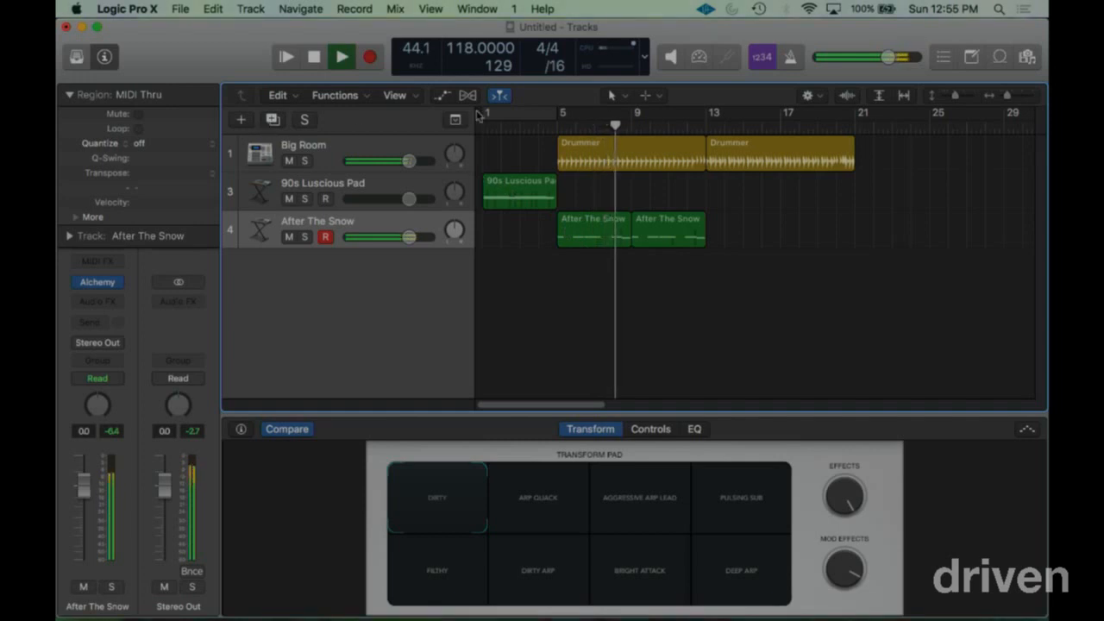
pyautogui.moveTo(562, 113); pyautogui.dragTo(705, 148)
pyautogui.press('space')
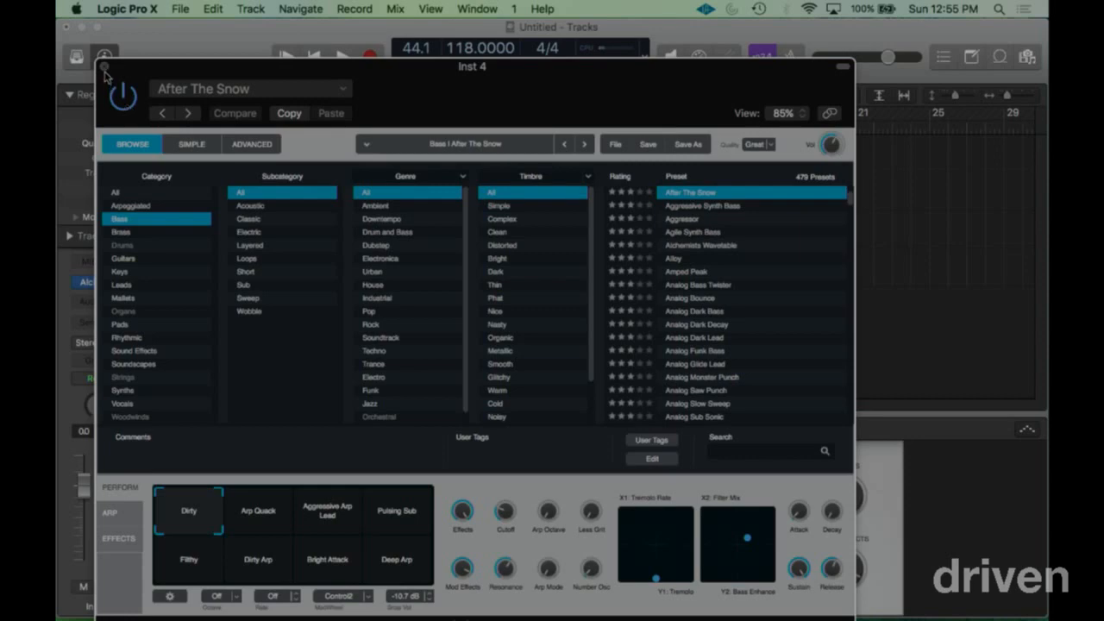
# Step: Browse Keys > Complex timbre, try Fractal Strum, and load Hidden Voices on track 5
pyautogui.click(136, 273)
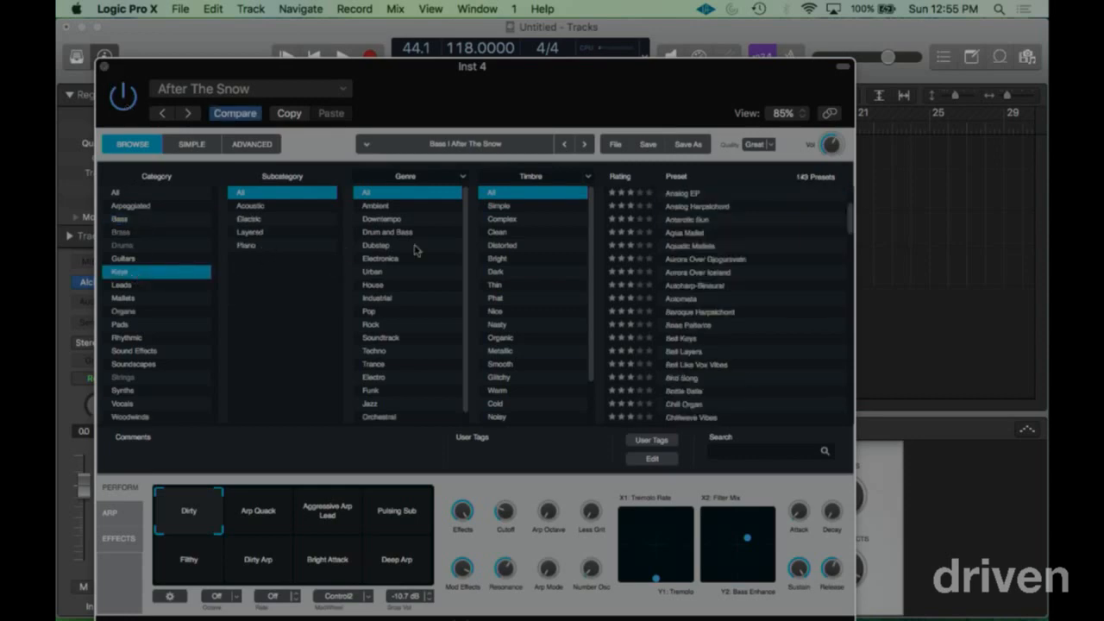
pyautogui.click(509, 220)
pyautogui.click(691, 221)
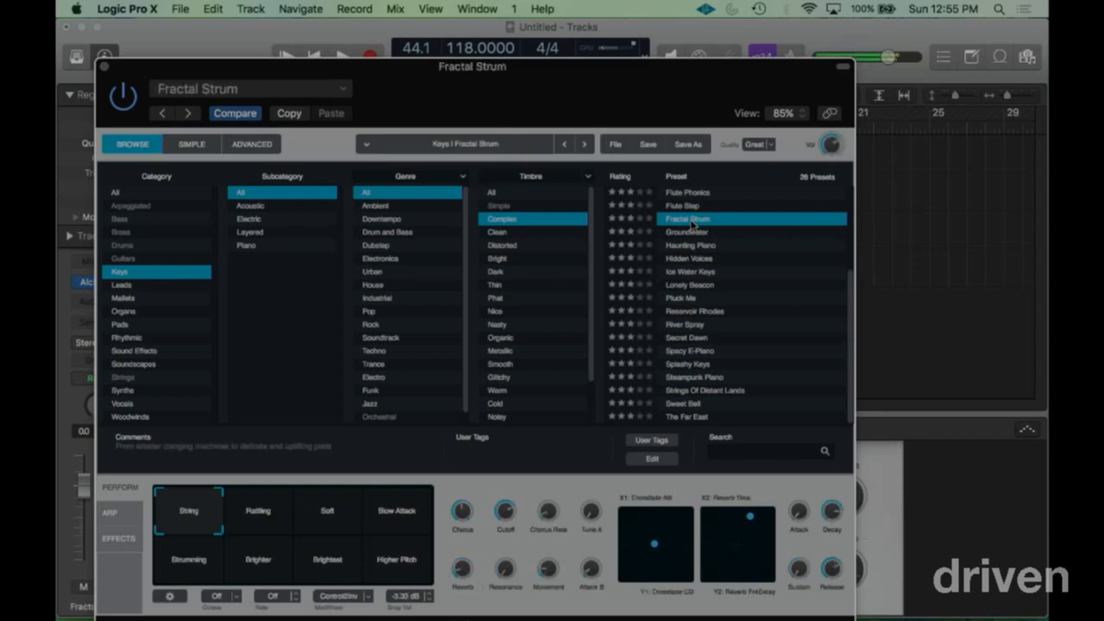
pyautogui.click(679, 258)
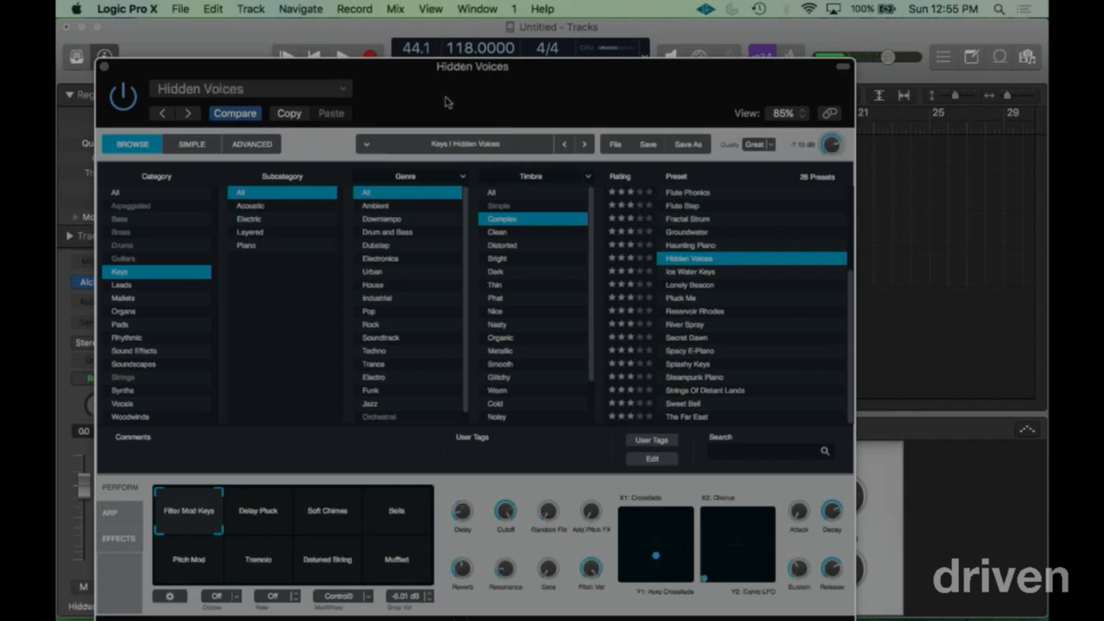
pyautogui.click(104, 67)
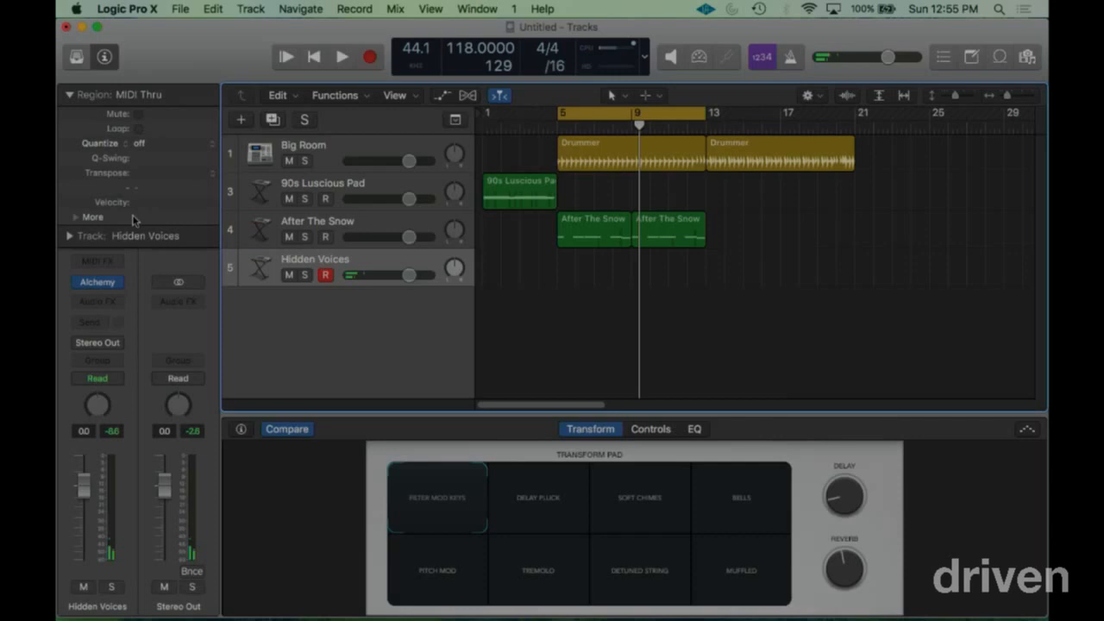
pyautogui.click(118, 284)
pyautogui.moveTo(118, 284)
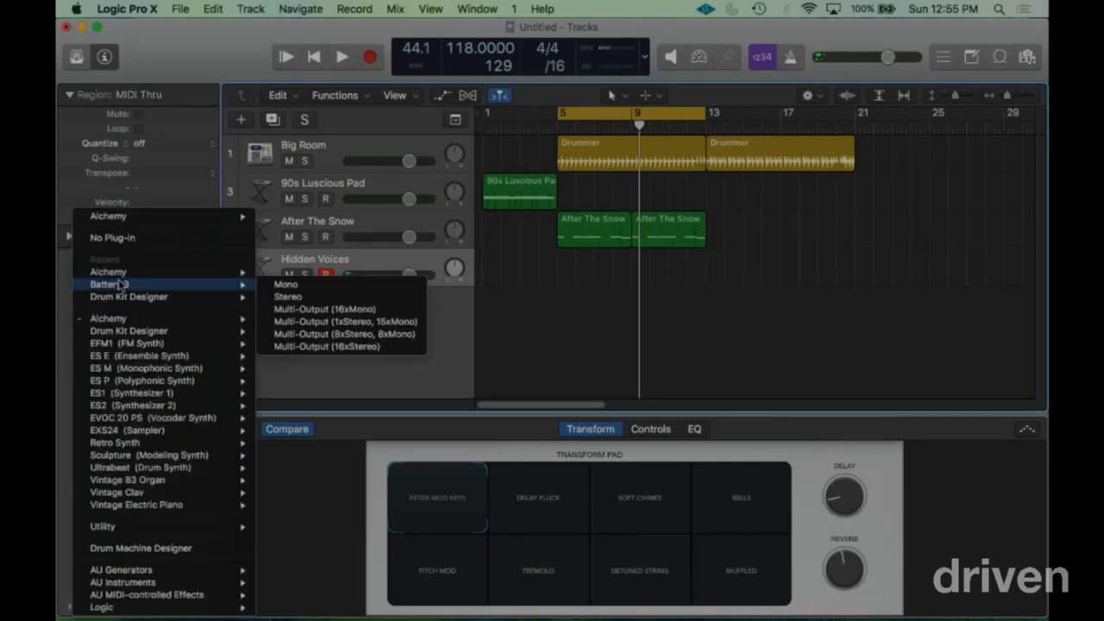
pyautogui.moveTo(147, 320)
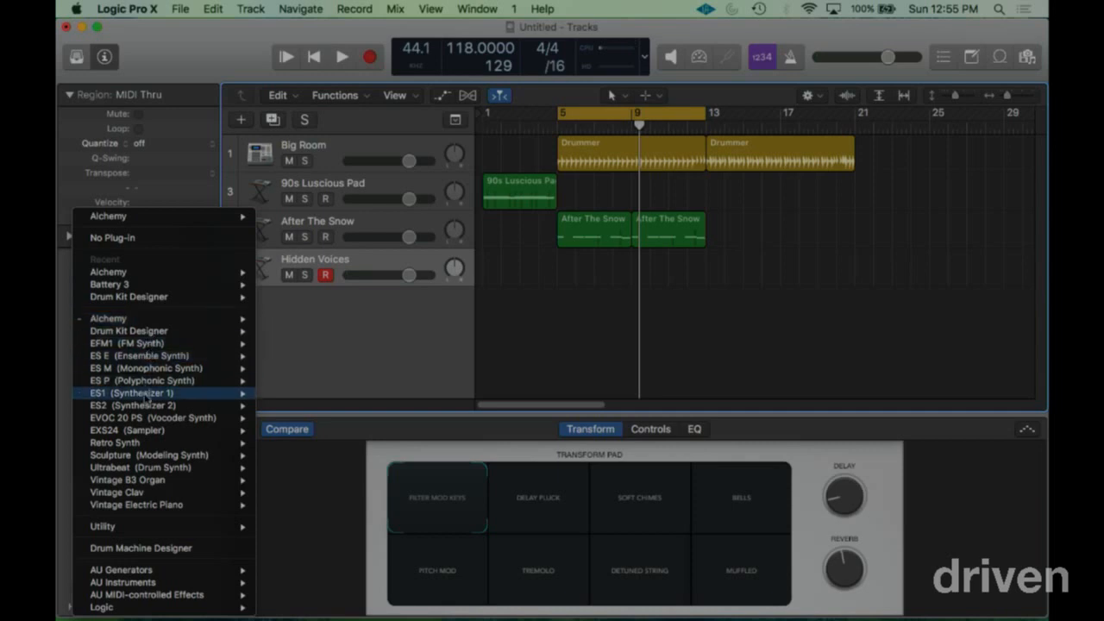
pyautogui.moveTo(189, 585)
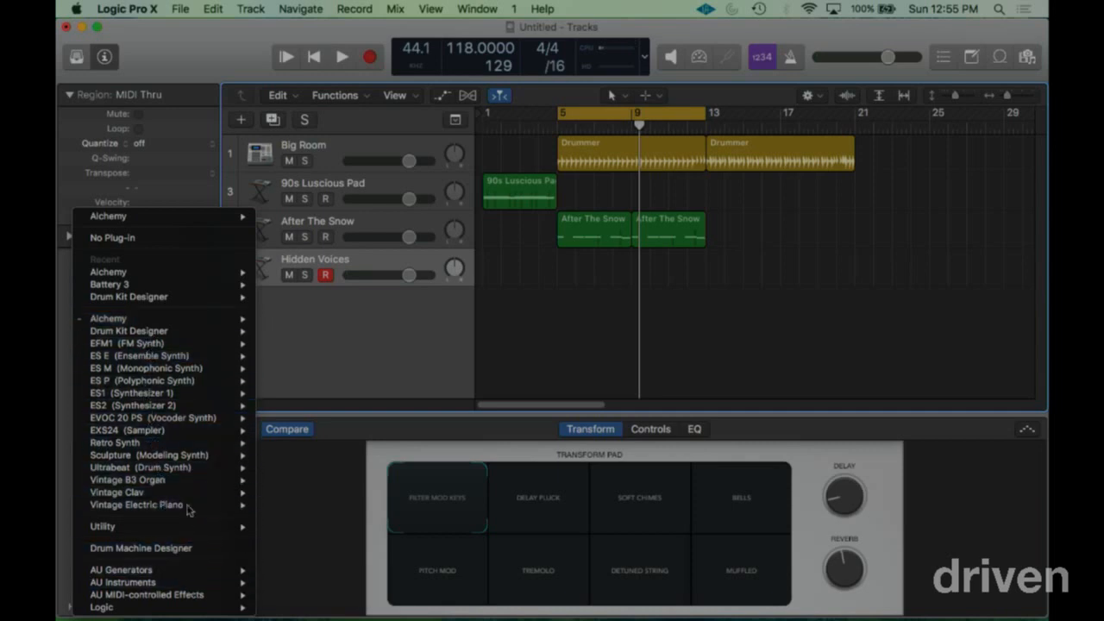
pyautogui.click(63, 272)
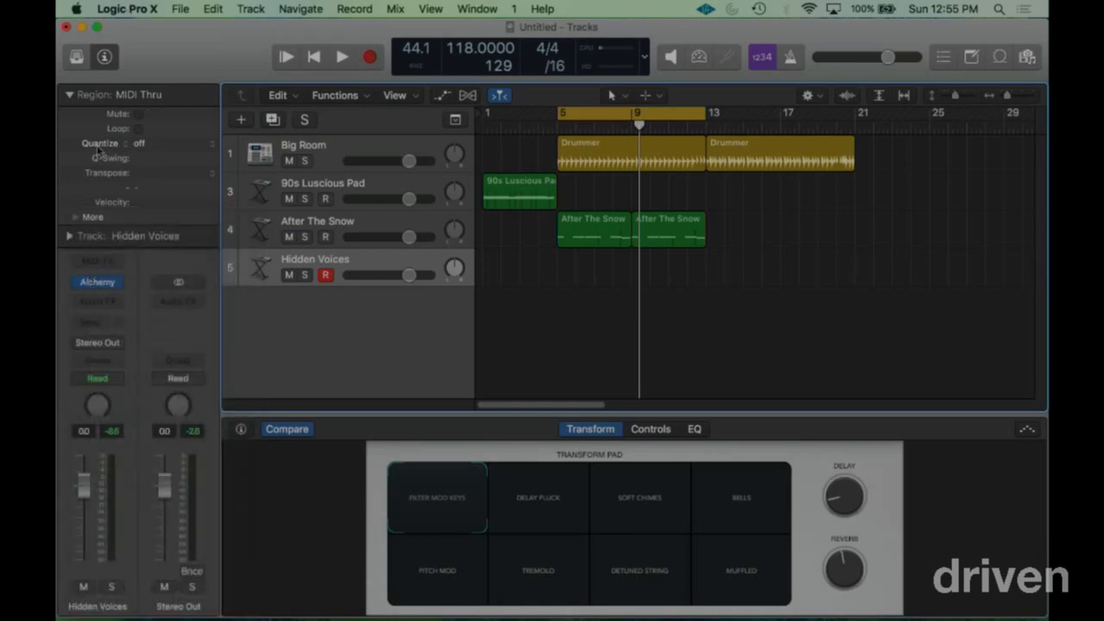
pyautogui.click(73, 64)
pyautogui.click(72, 64)
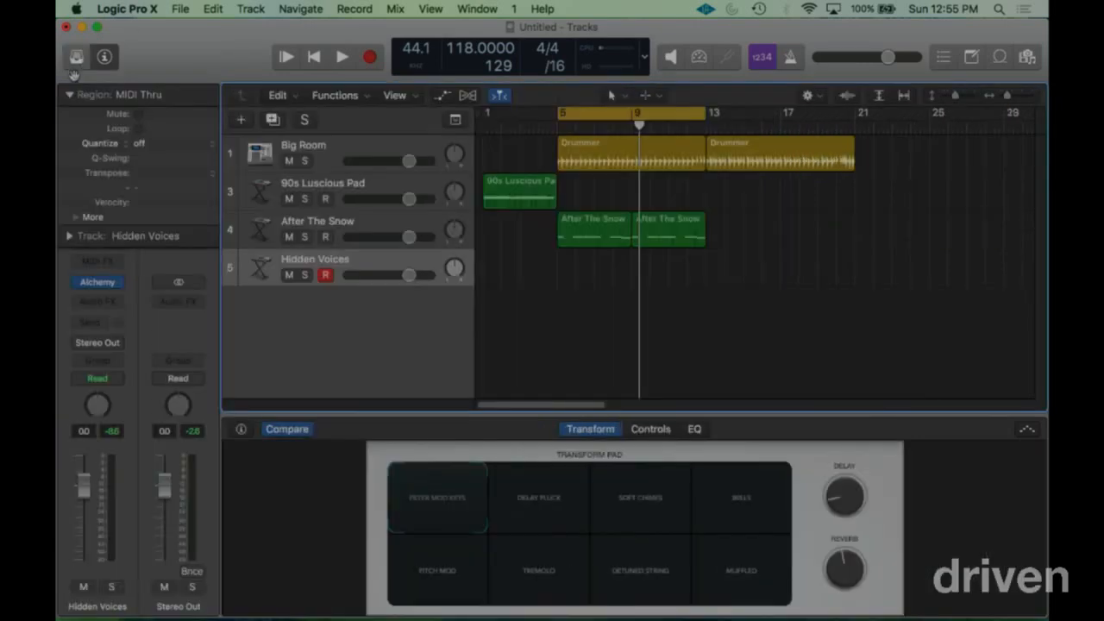
# Step: Load the Library's Nylon Synth Piano patch onto track 5 and audition it from bar 5
pyautogui.press('y')
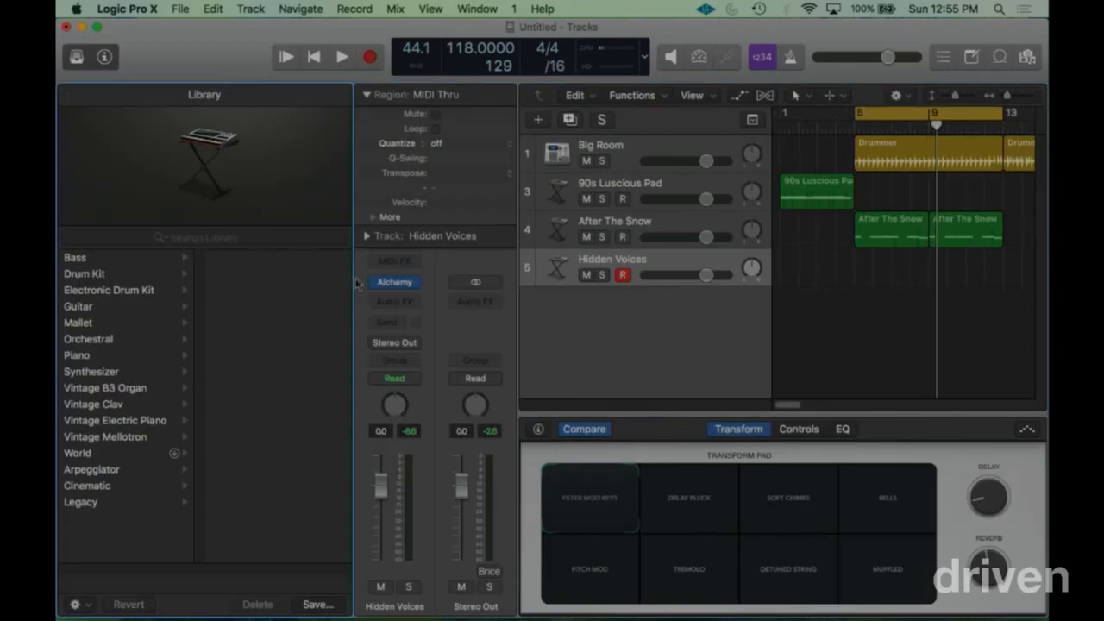
pyautogui.click(367, 94)
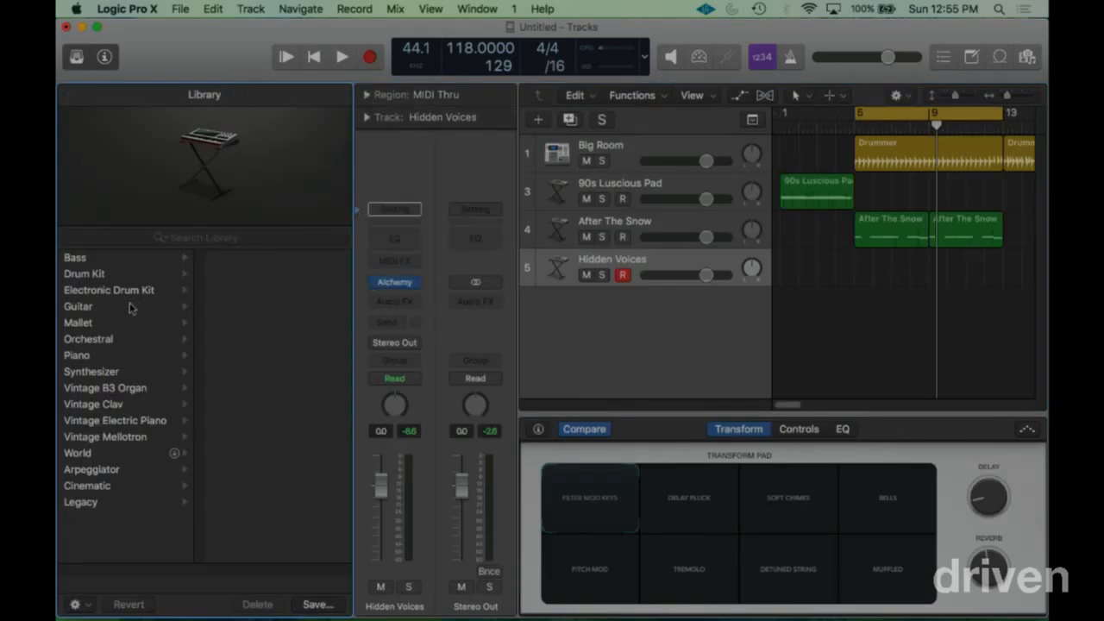
pyautogui.click(130, 357)
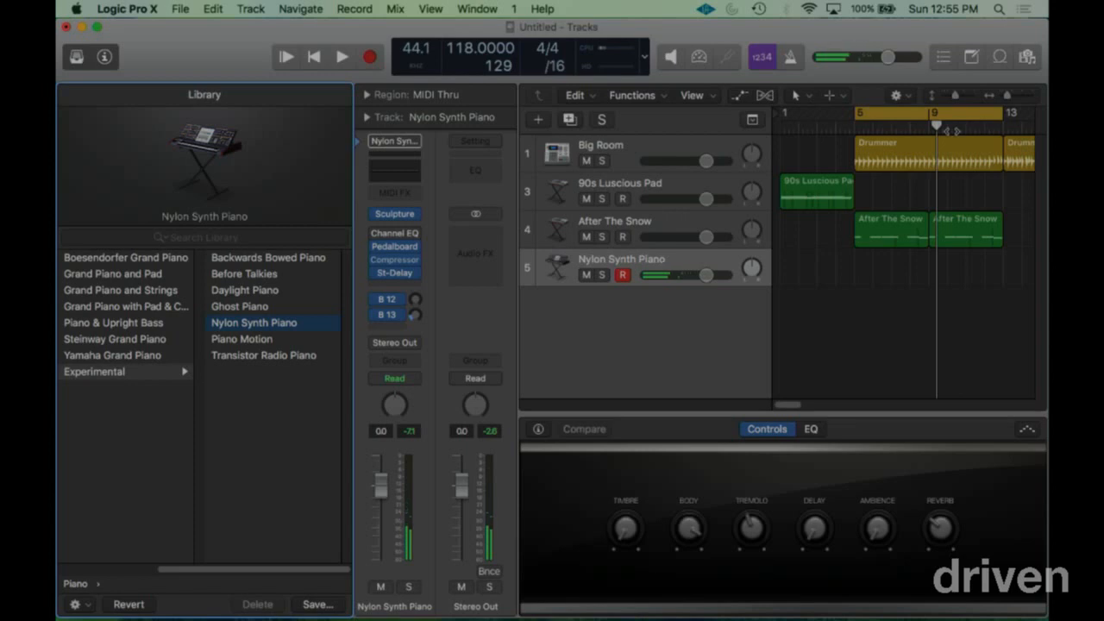
pyautogui.press('space')
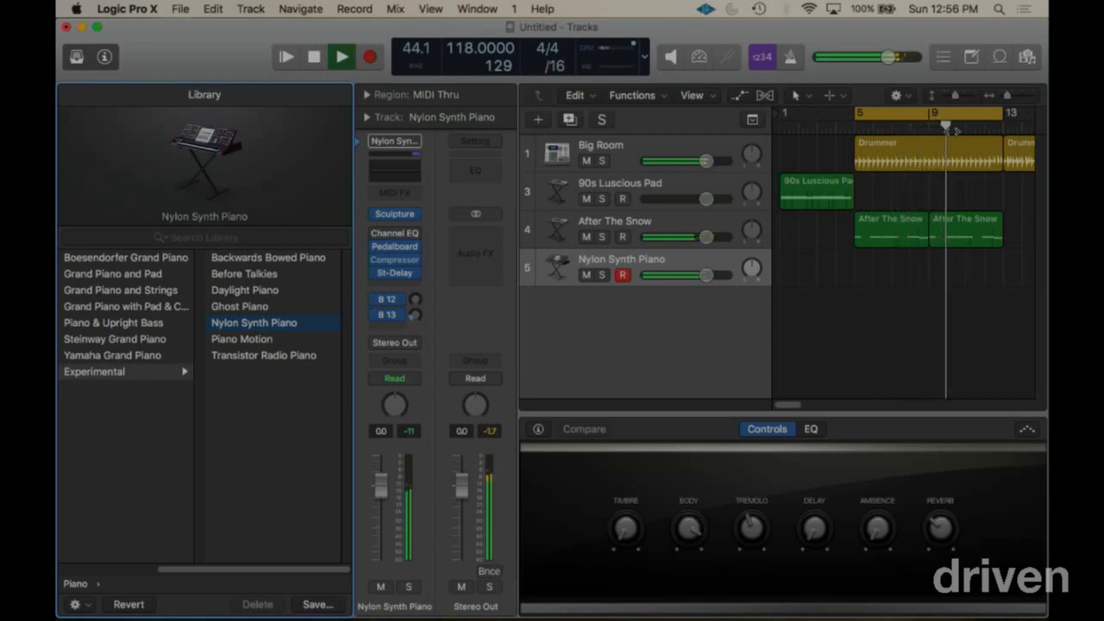
# Step: Record a Nylon Synth Piano take on track 5 from bar 5, then play it back
pyautogui.press('r')
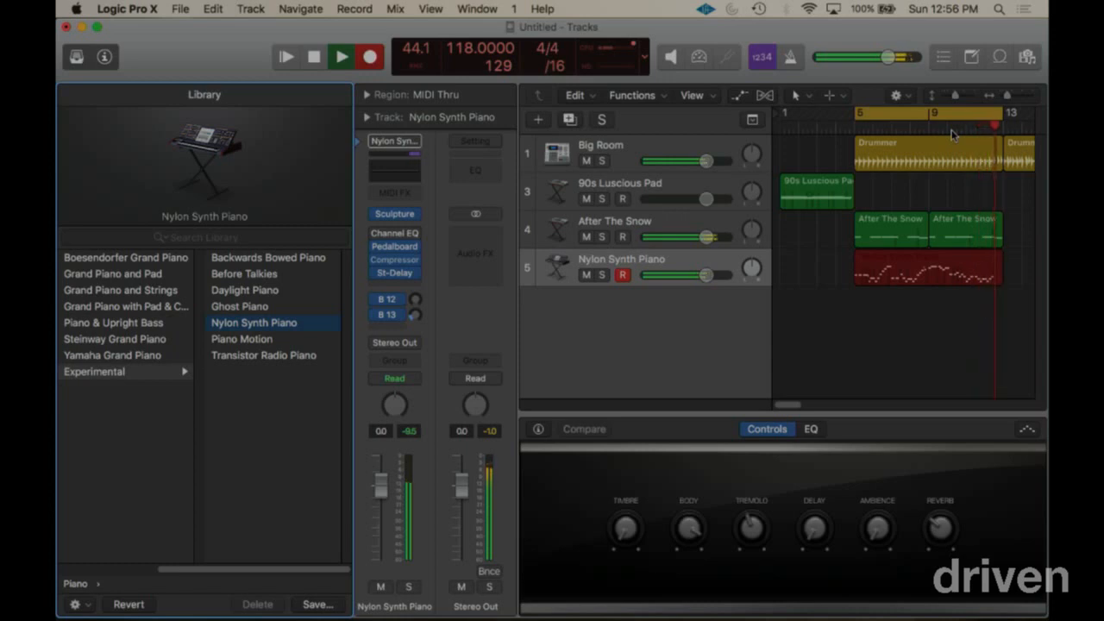
pyautogui.press('space')
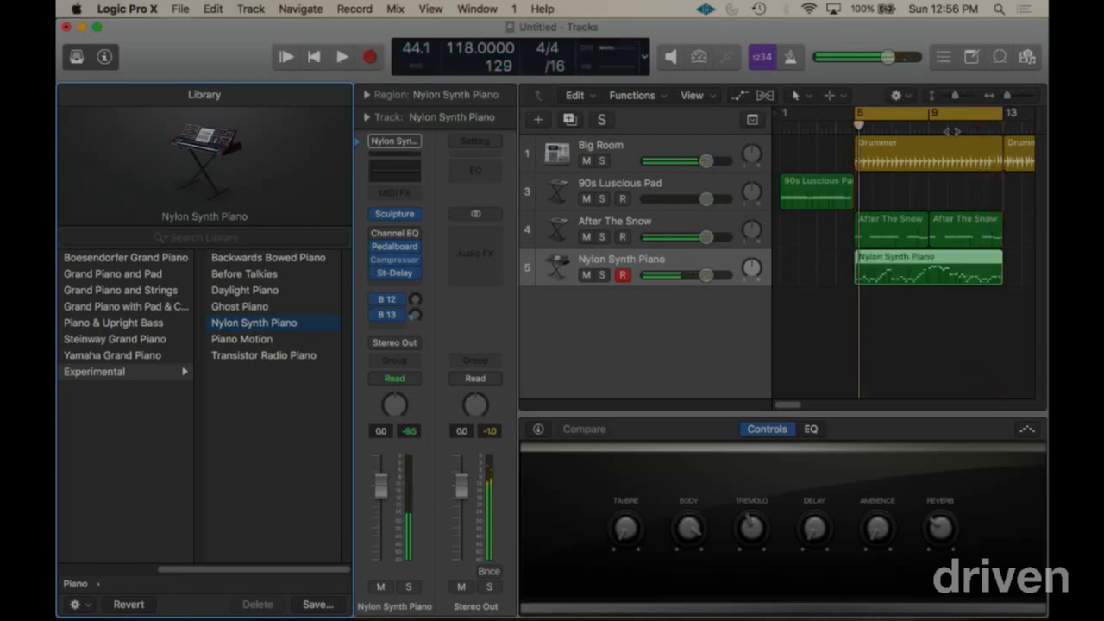
pyautogui.press('space')
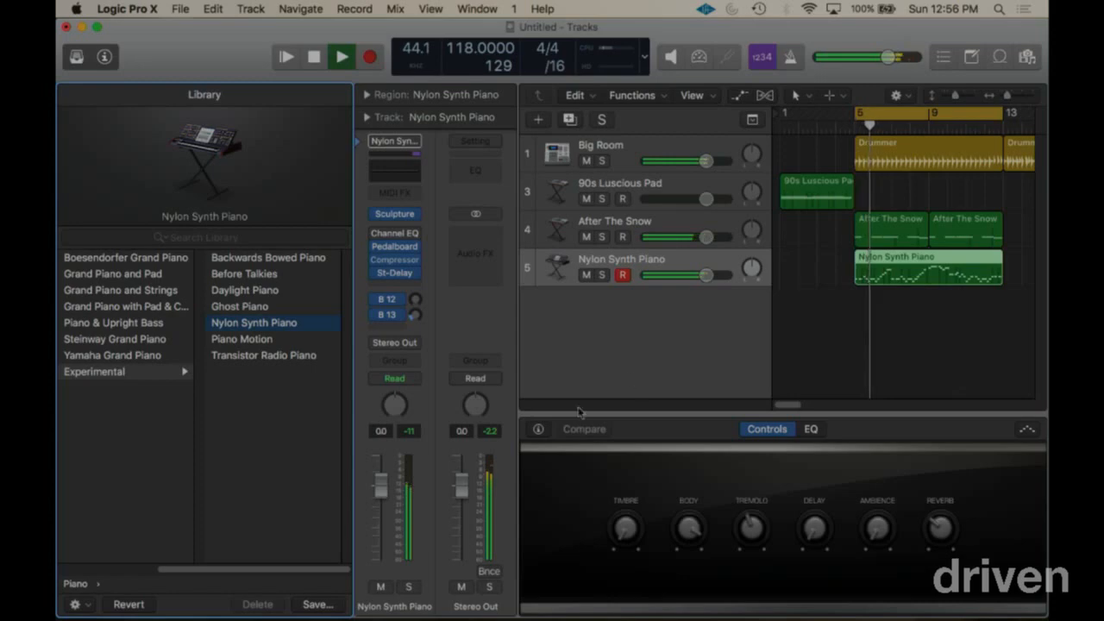
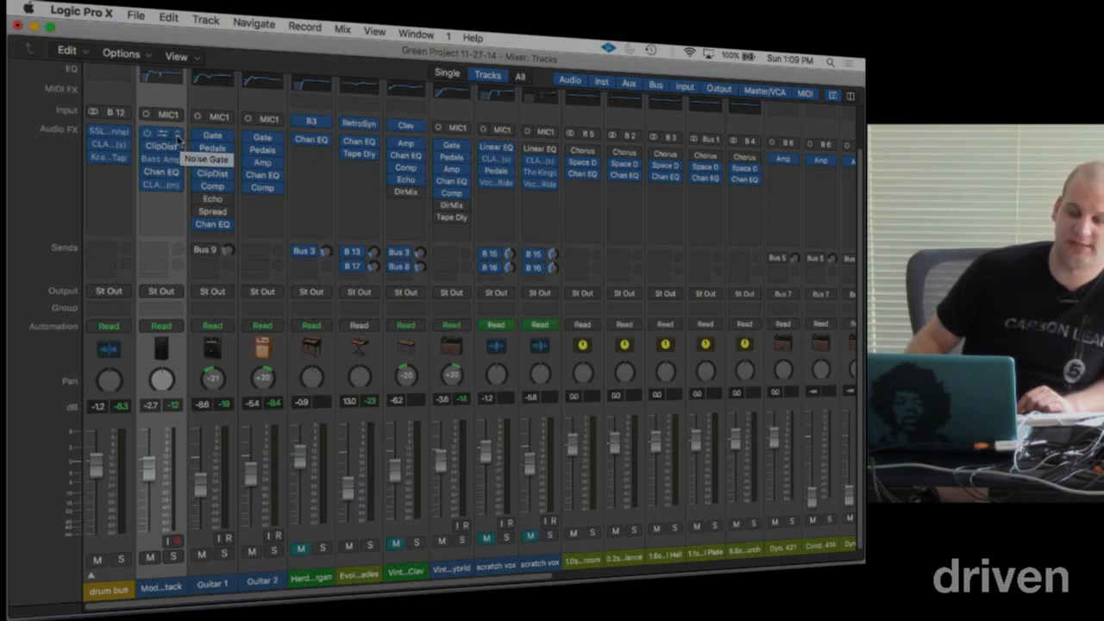
# Step: Review the Modern Stack Noise Gate and Clip Distortion plug-in settings
pyautogui.click(162, 138)
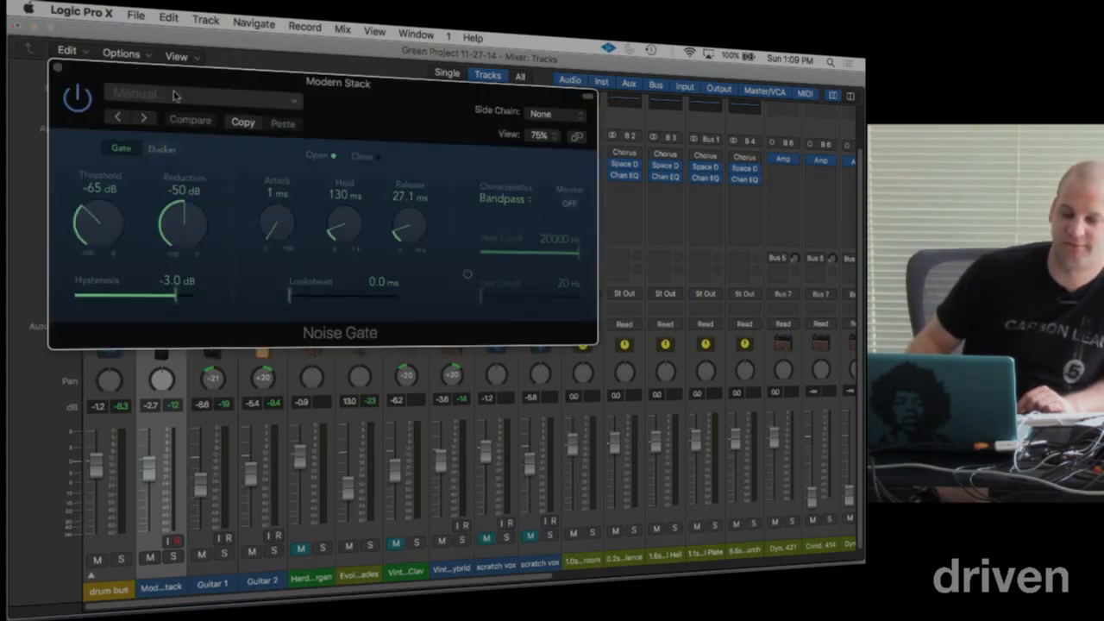
pyautogui.moveTo(176, 76); pyautogui.dragTo(374, 76)
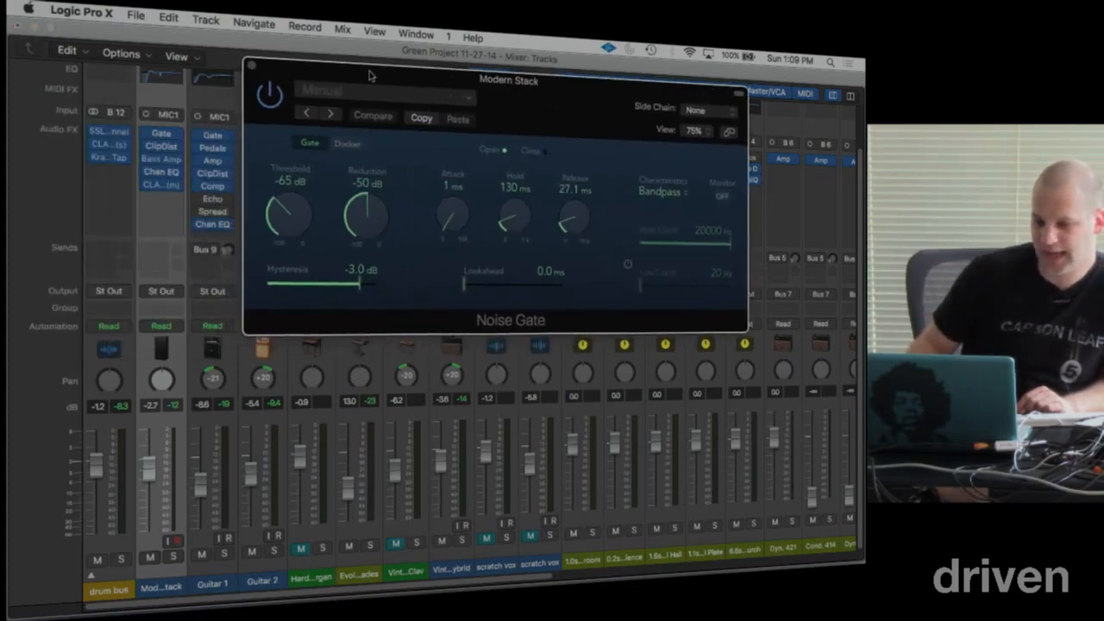
pyautogui.click(254, 66)
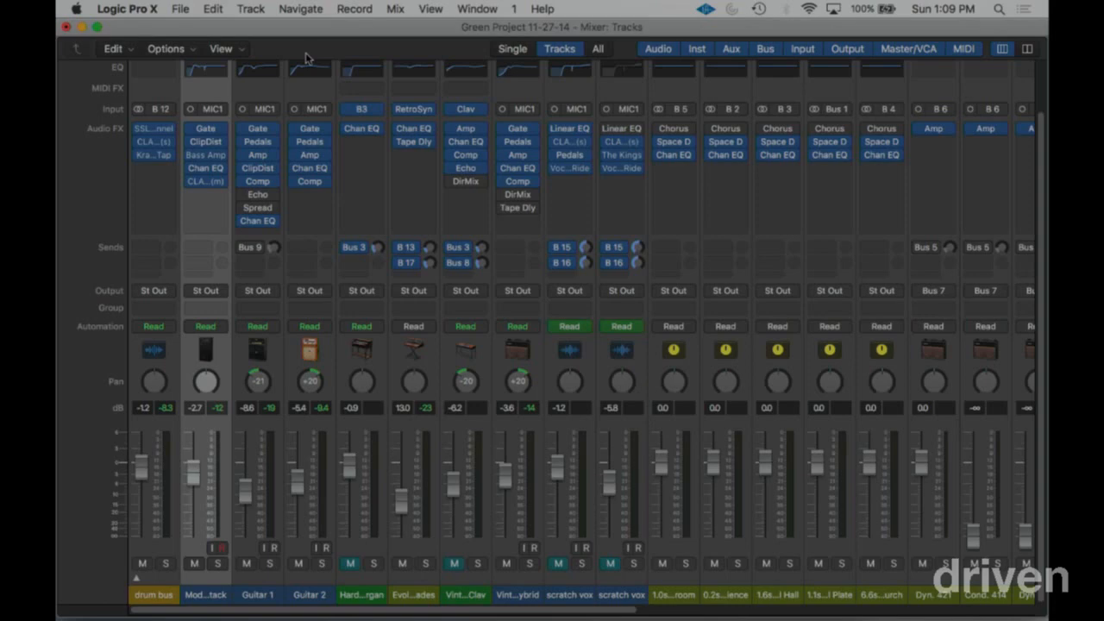
pyautogui.click(207, 145)
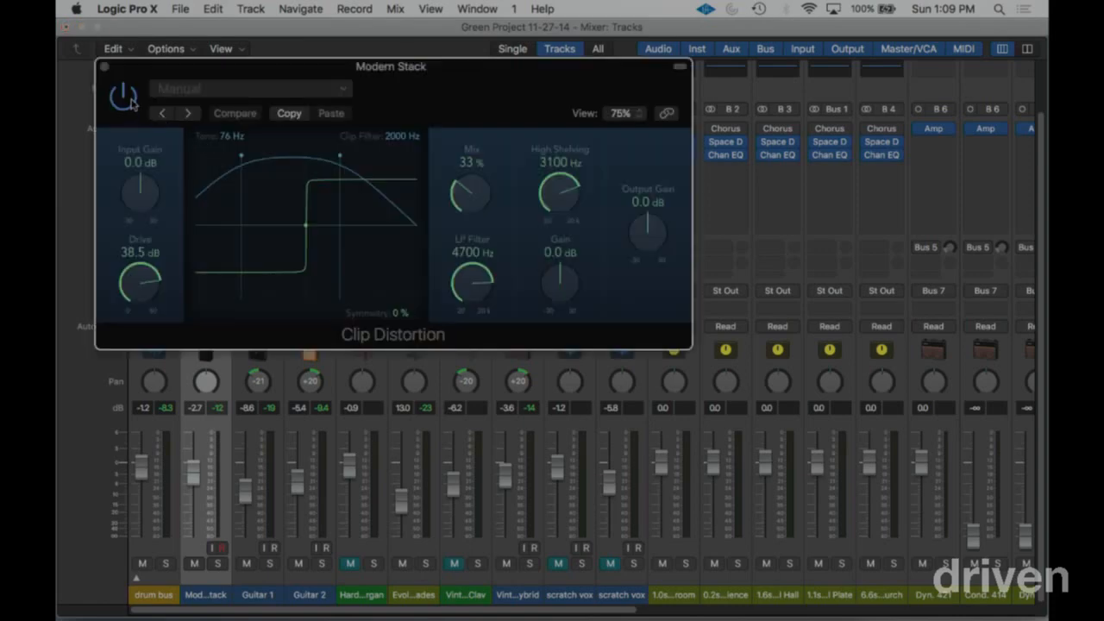
pyautogui.click(103, 67)
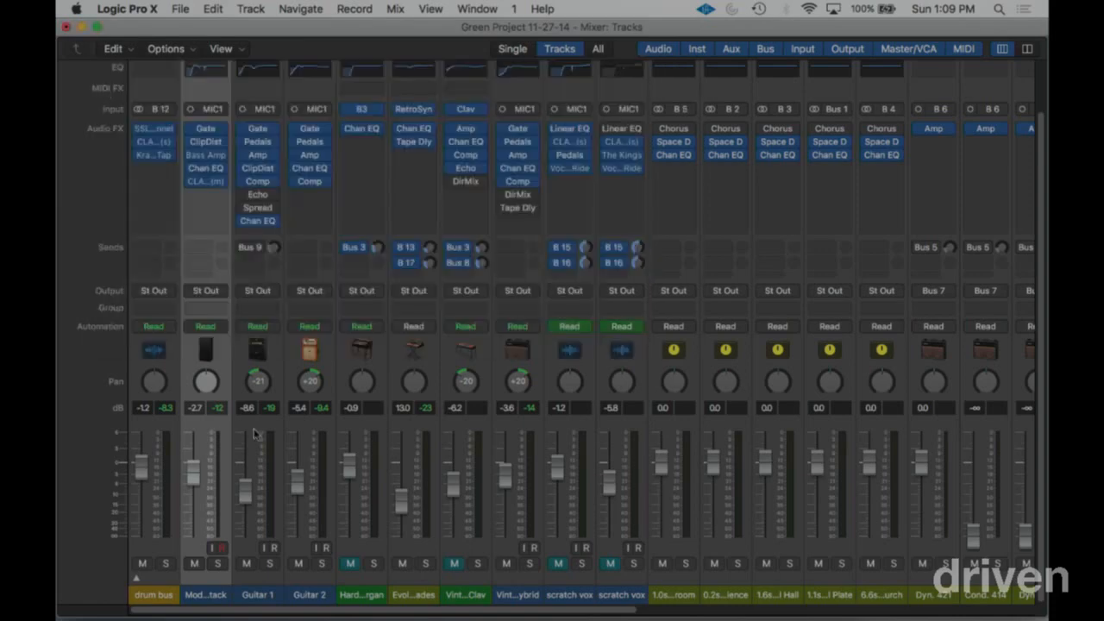
# Step: Solo the Modern Stack bass channel and bring up the Window menu
pyautogui.click(217, 563)
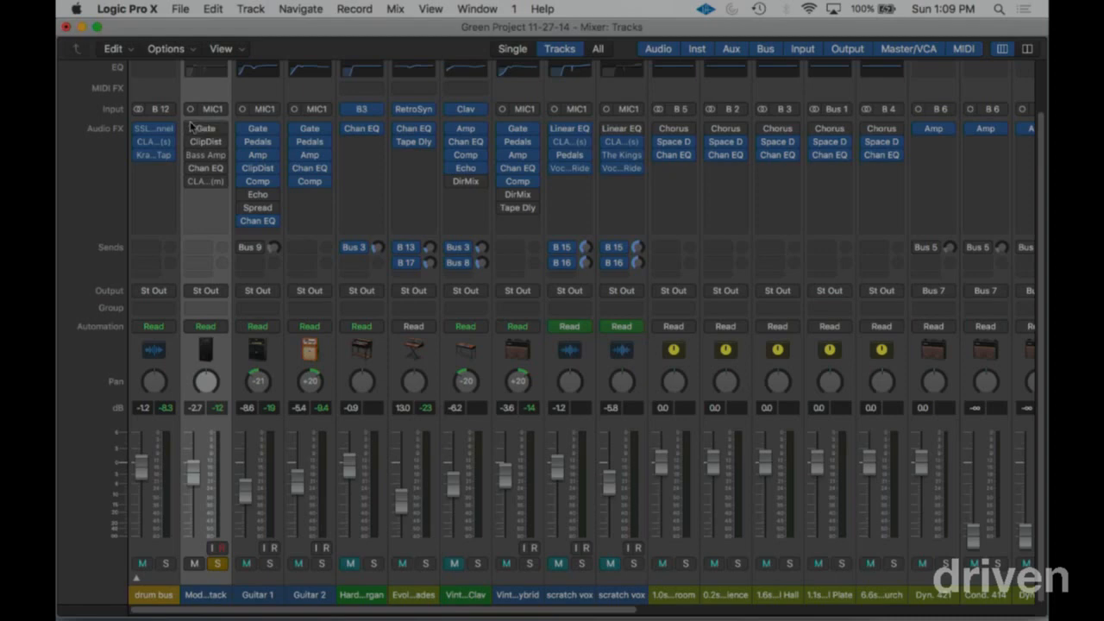
pyautogui.click(431, 9)
pyautogui.click(477, 9)
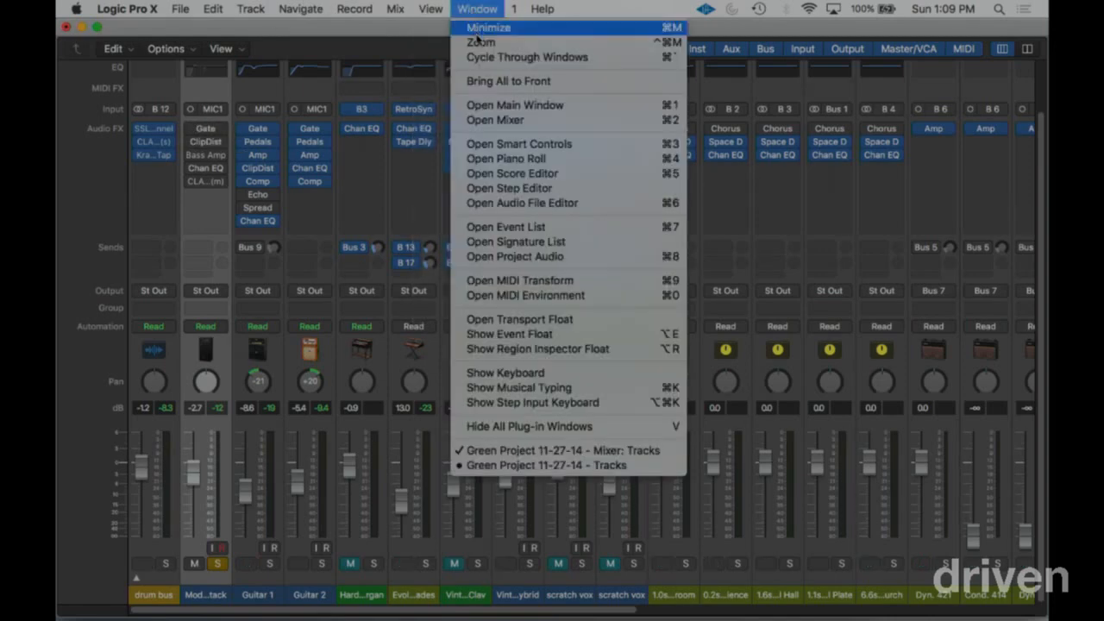
# Step: In the Tracks window, play the soloed bass from the Modern Stack region near bar 65, then return to the mixer
pyautogui.click(476, 104)
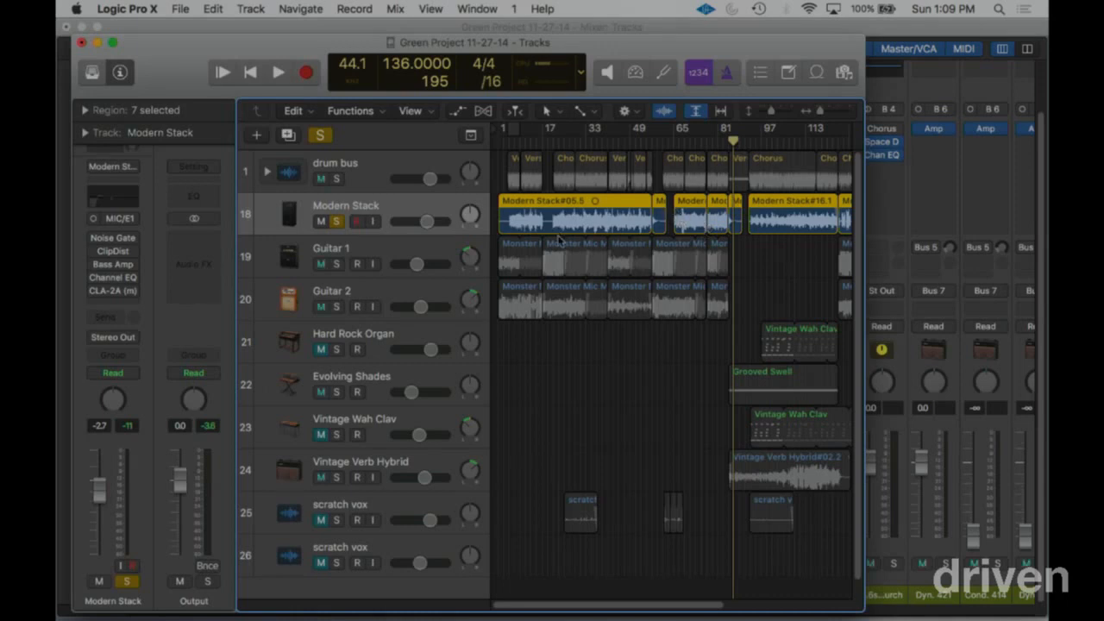
pyautogui.click(596, 367)
pyautogui.click(679, 226)
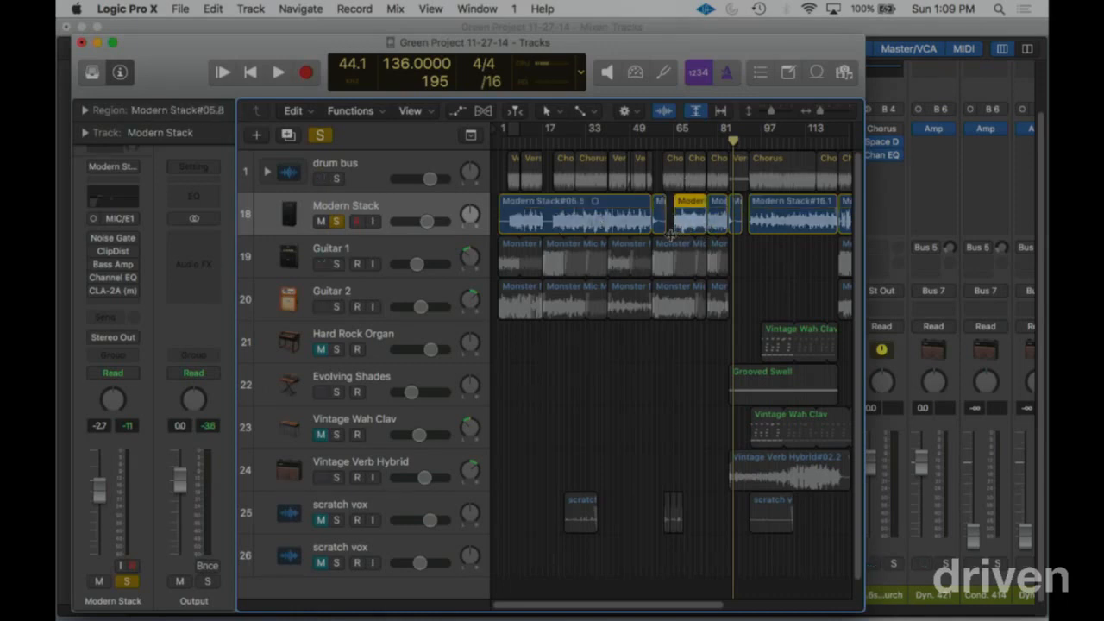
pyautogui.hotkey('shift', 'space')
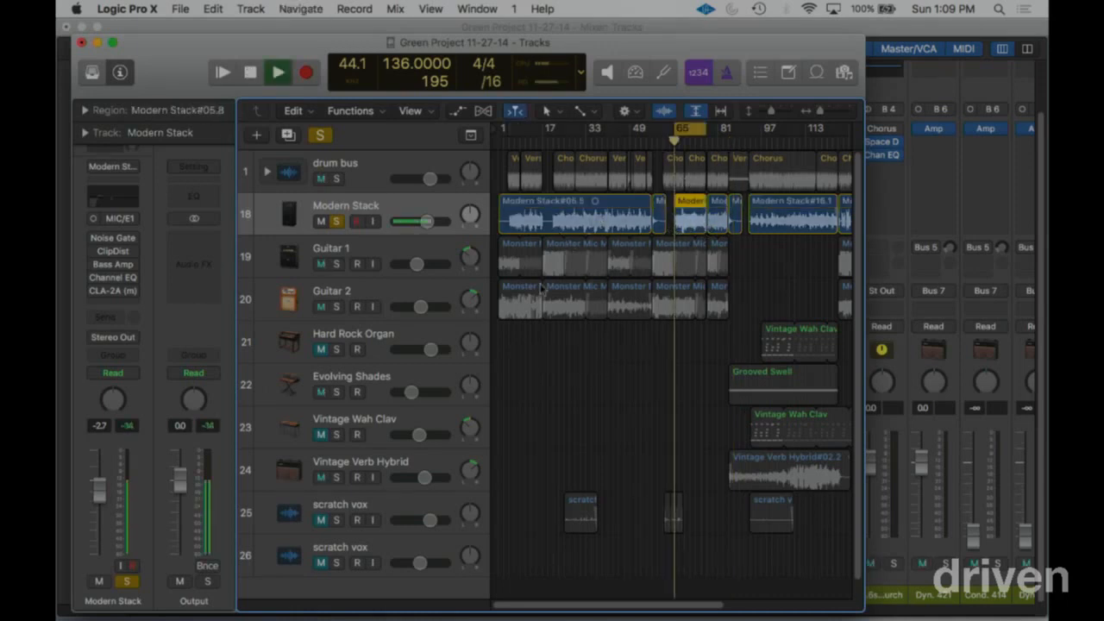
pyautogui.click(97, 43)
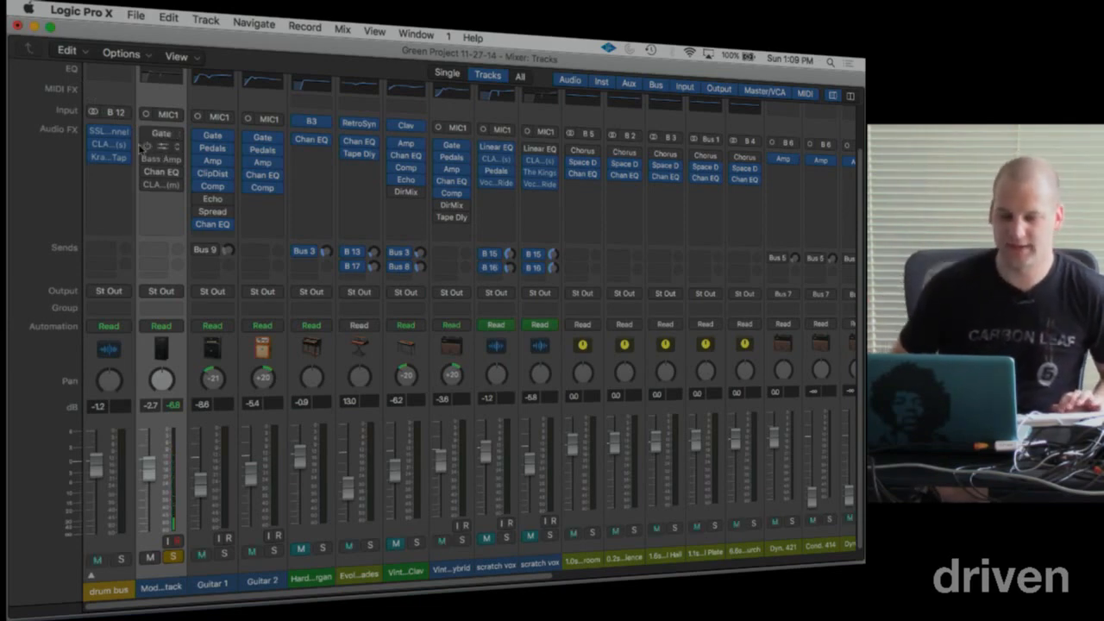
# Step: Re-enable the Modern Stack Noise Gate and raise its Threshold from -65 dB to -58 dB
pyautogui.click(147, 135)
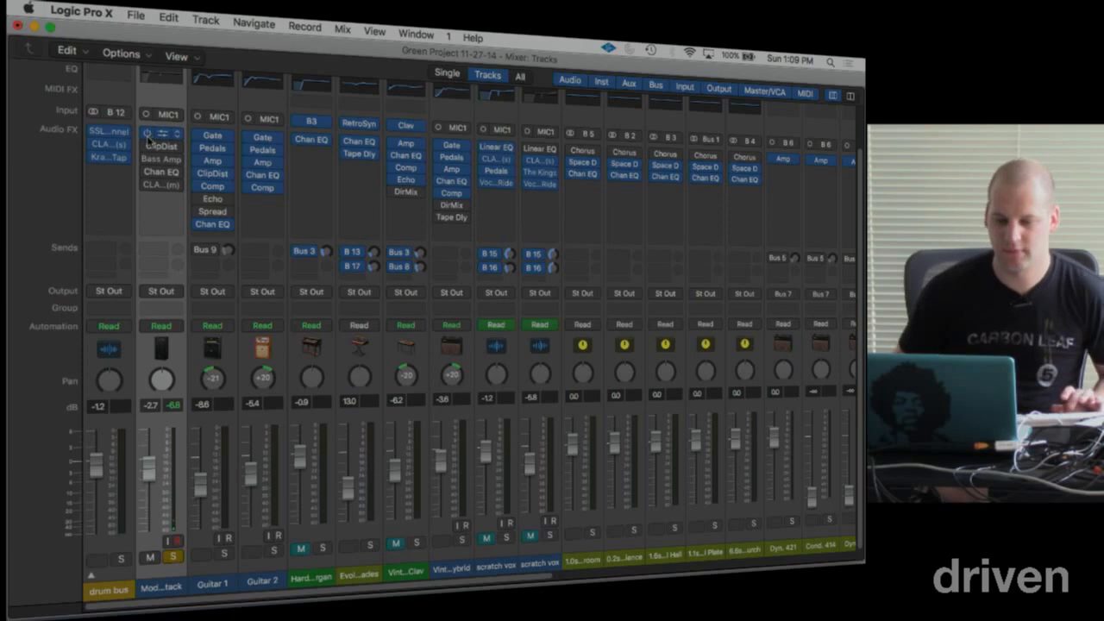
pyautogui.click(159, 135)
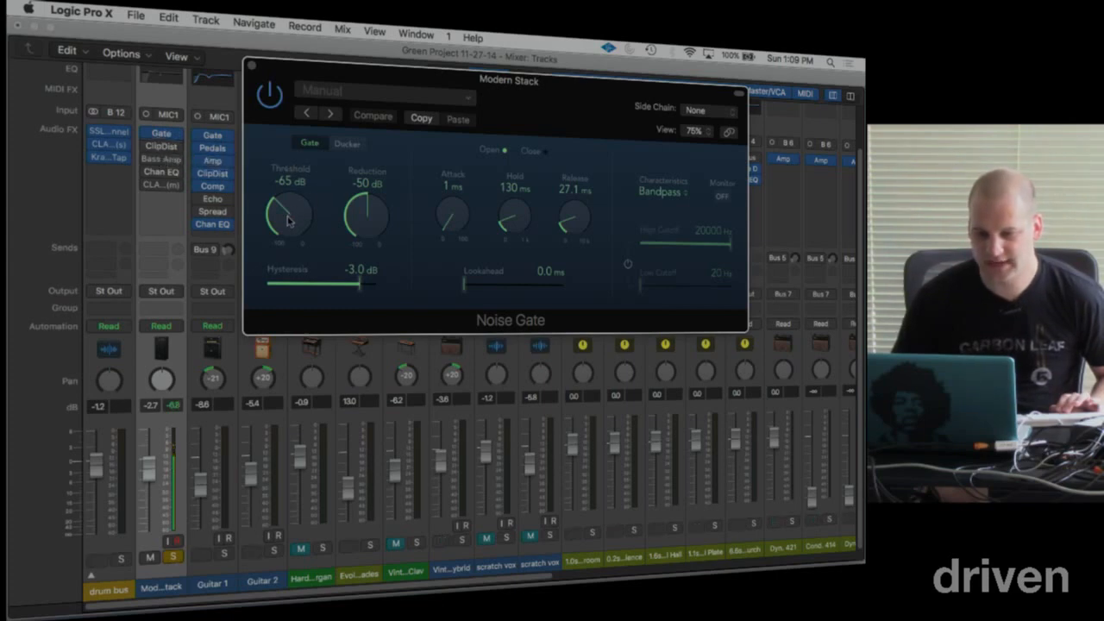
pyautogui.moveTo(290, 211); pyautogui.dragTo(278, 125)
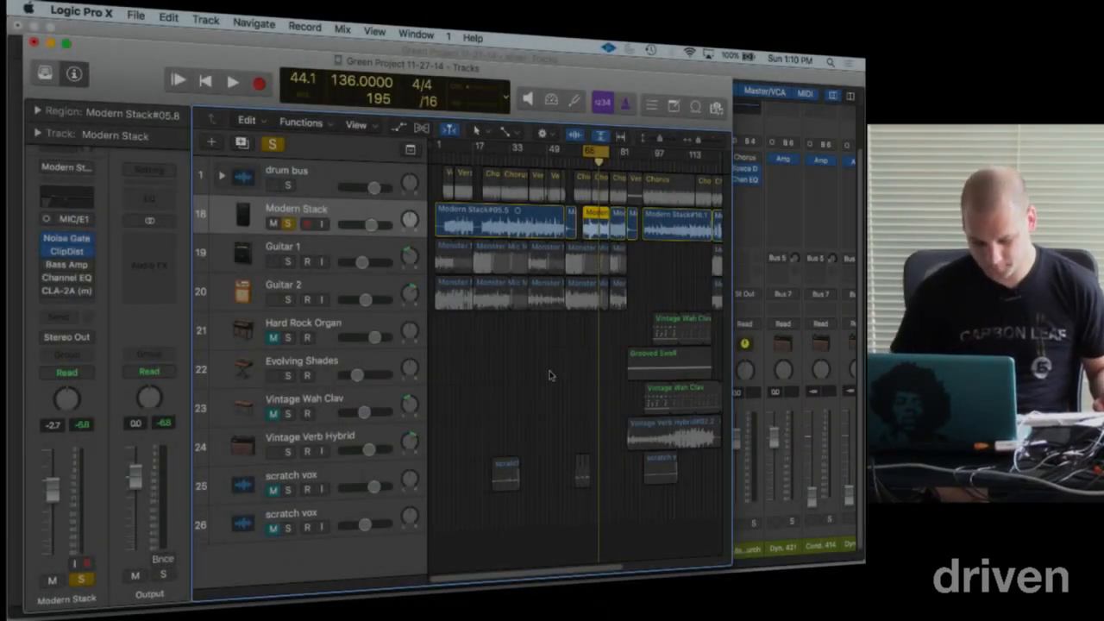
# Step: Zoom the timeline in horizontally around the playhead and make the track rows taller
pyautogui.press('super+Right')
pyautogui.press('super+Right')
pyautogui.press('super+Right')
pyautogui.press('super+Right')
pyautogui.press('super+Right')
pyautogui.press('super+Right')
pyautogui.press('super+Right')
pyautogui.press('super+Right')
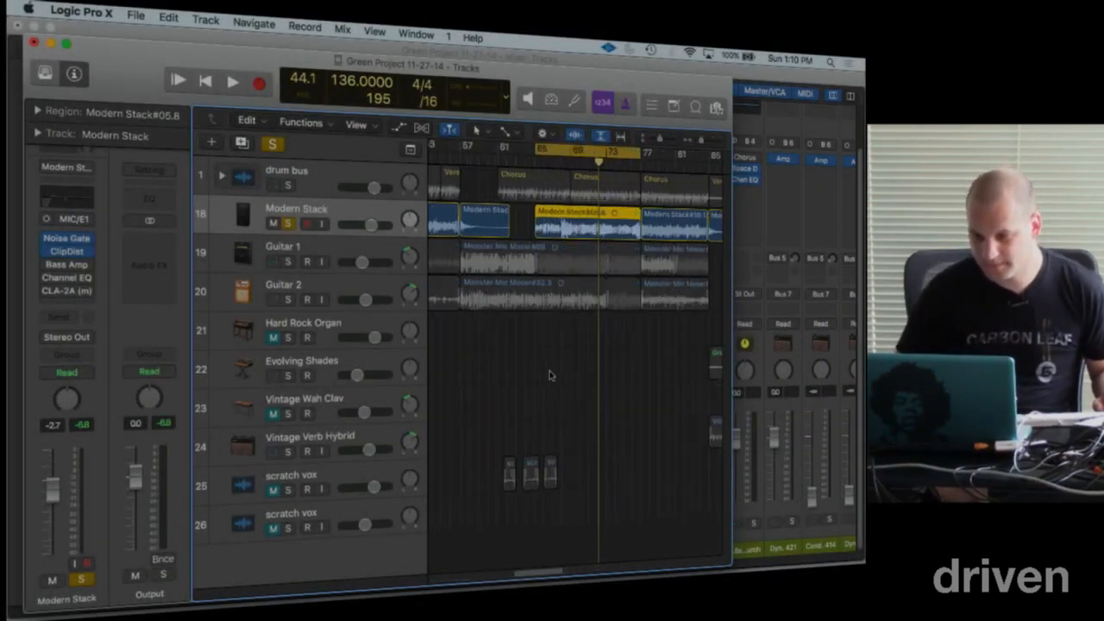
pyautogui.press('super+Right')
pyautogui.press('super+Right')
pyautogui.press('super+Right')
pyautogui.press('super+Right')
pyautogui.press('super+Down')
pyautogui.press('super+Down')
pyautogui.press('super+Down')
pyautogui.press('super+Down')
pyautogui.press('super+Down')
pyautogui.press('super+Right')
pyautogui.press('super+Right')
pyautogui.press('super+Right')
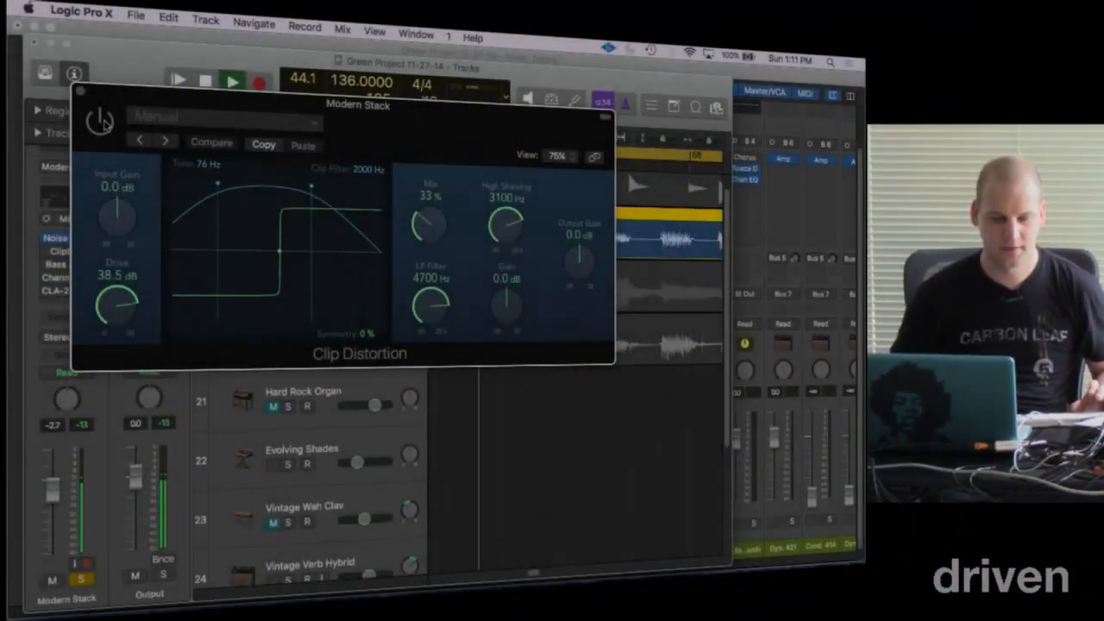
# Step: Listen to the distorted bass, close Clip Distortion, and review the Bass Amp Designer settings
pyautogui.press('space')
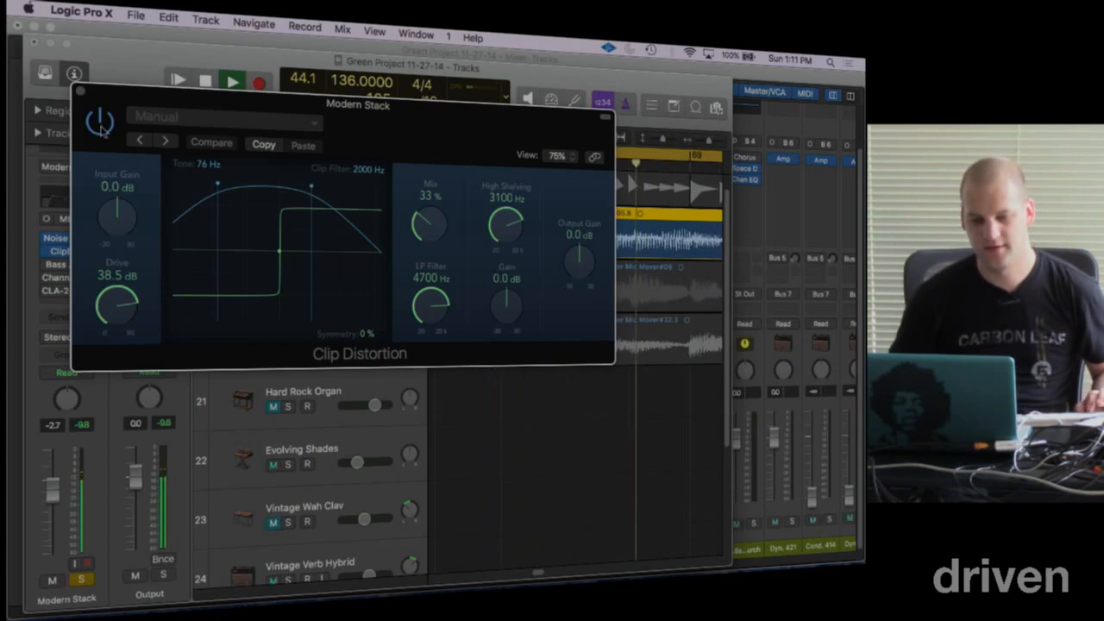
pyautogui.click(80, 92)
pyautogui.press('space')
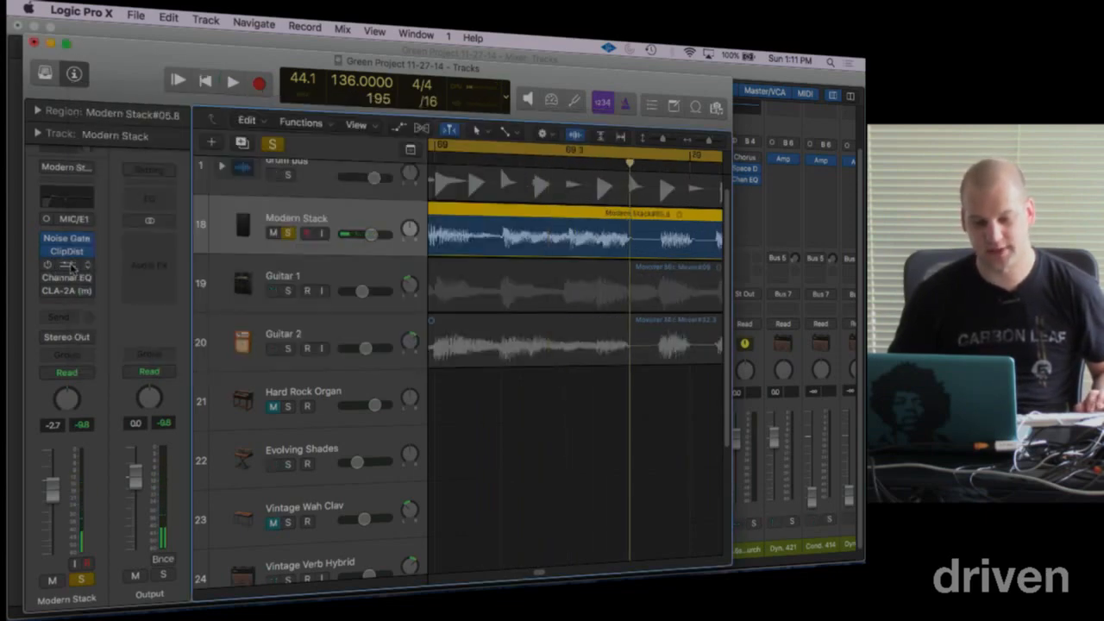
pyautogui.click(65, 264)
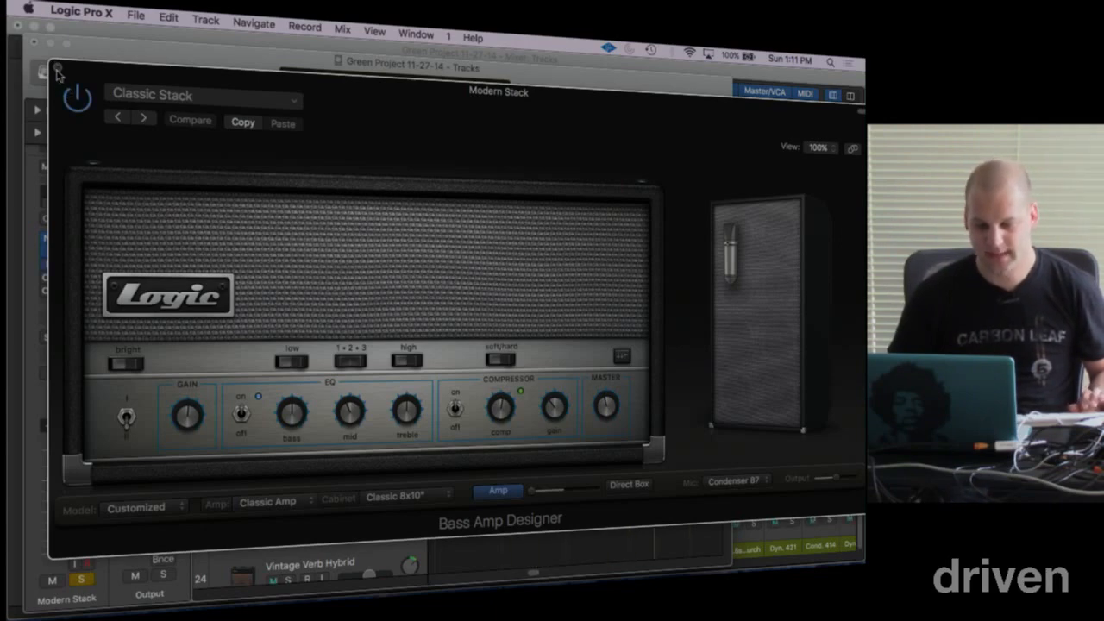
pyautogui.click(57, 68)
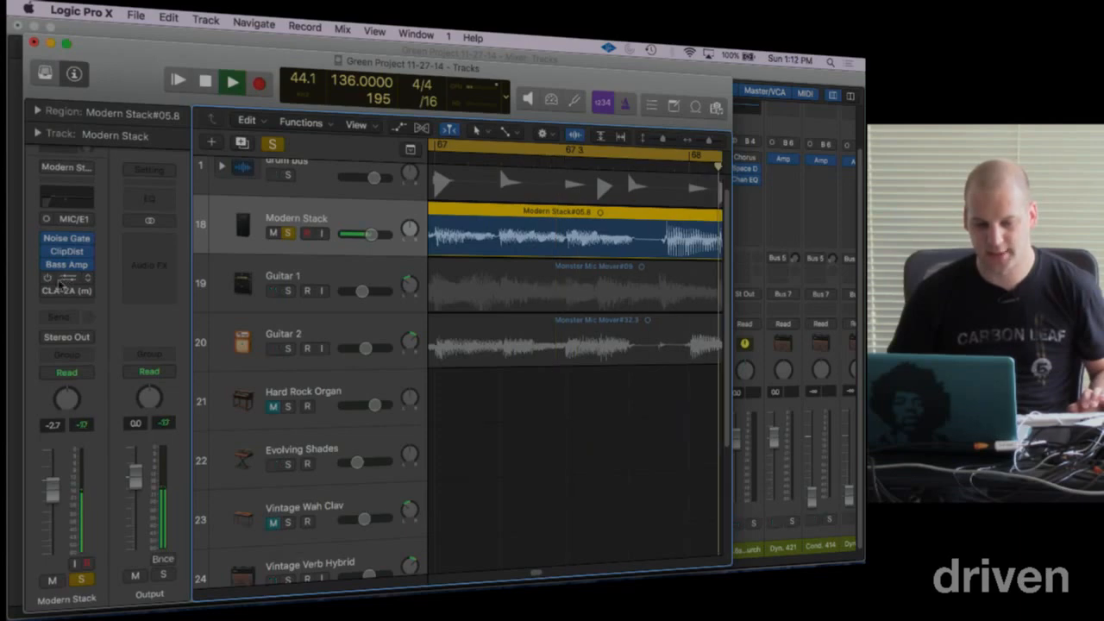
# Step: Switch on the Modern Stack Channel EQ and CLA-2A, and open the CLA-2A compressor
pyautogui.click(49, 278)
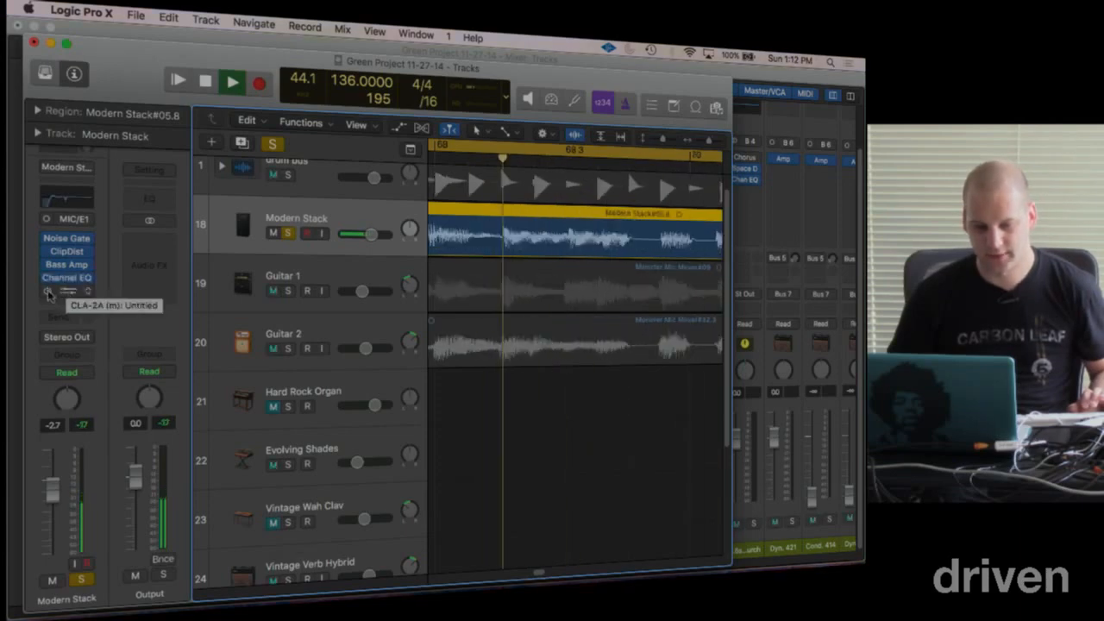
pyautogui.click(49, 292)
pyautogui.click(64, 291)
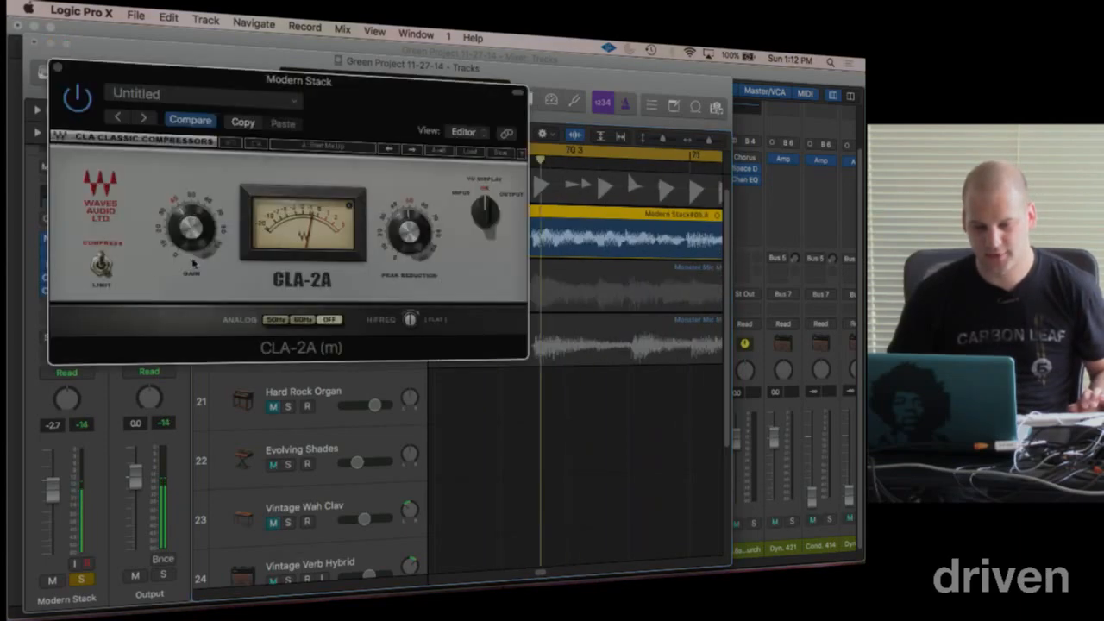
# Step: Reposition the CLA-2A window toward the upper centre so the tracks stay visible
pyautogui.moveTo(250, 86); pyautogui.dragTo(443, 82)
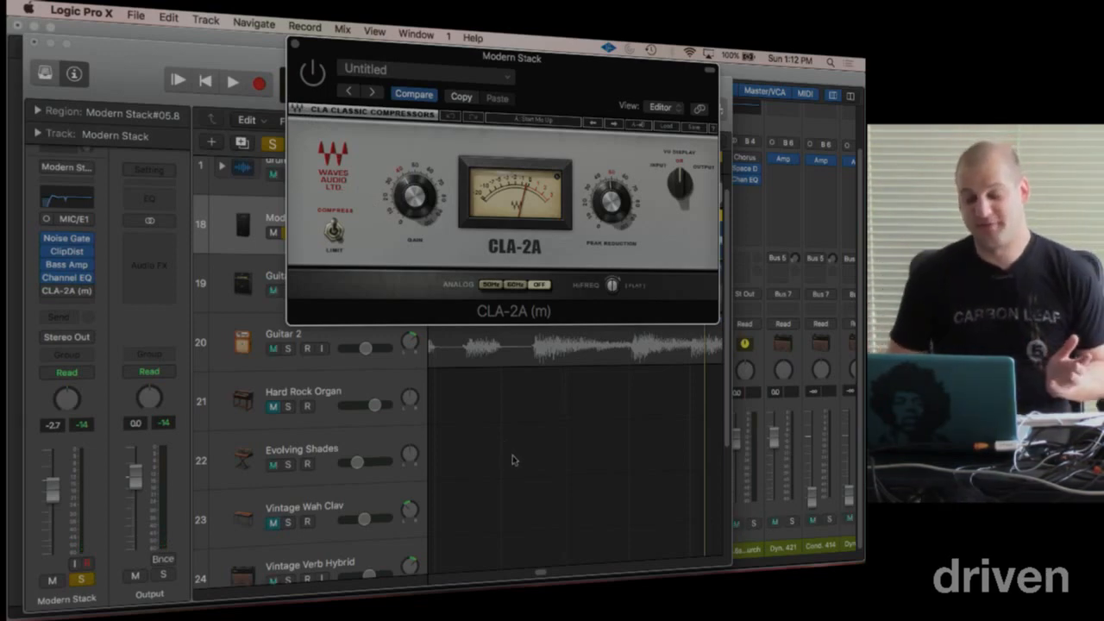
pyautogui.moveTo(549, 79); pyautogui.dragTo(510, 342)
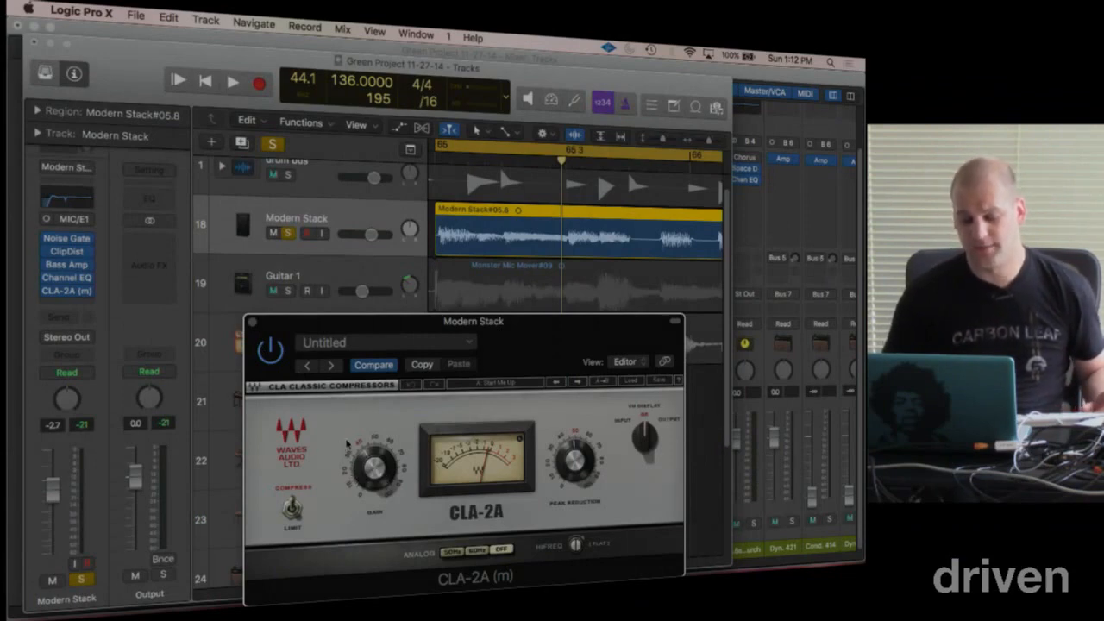
pyautogui.moveTo(542, 321); pyautogui.dragTo(514, 278)
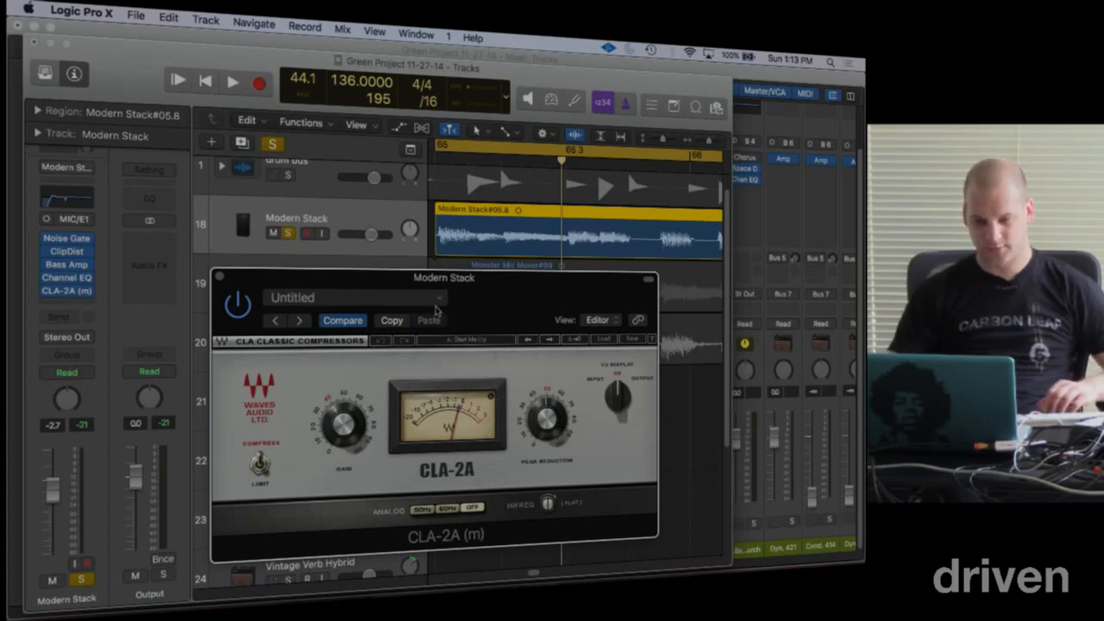
# Step: Adjust the CLA-2A Peak Reduction while repeatedly playing and stopping the bass passage
pyautogui.press('space')
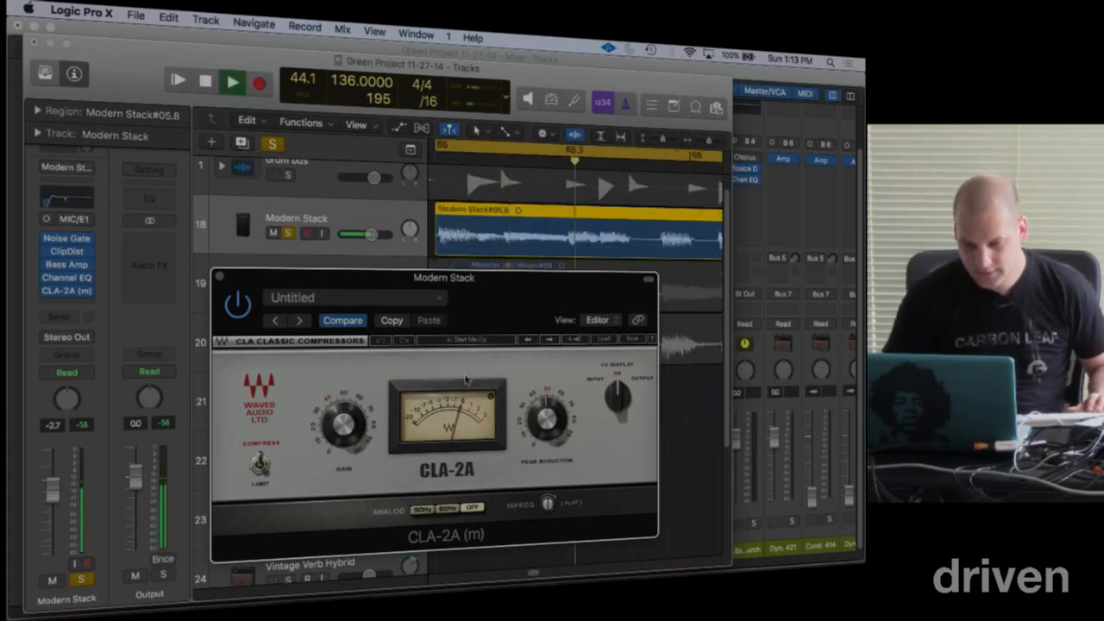
pyautogui.moveTo(543, 418); pyautogui.dragTo(543, 413)
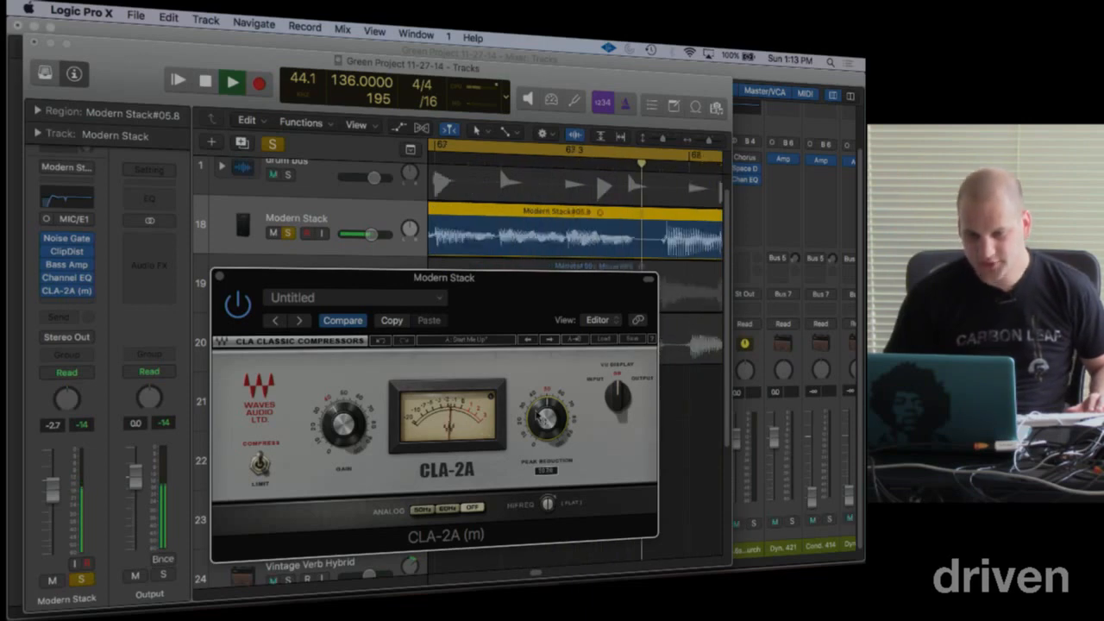
pyautogui.press('space')
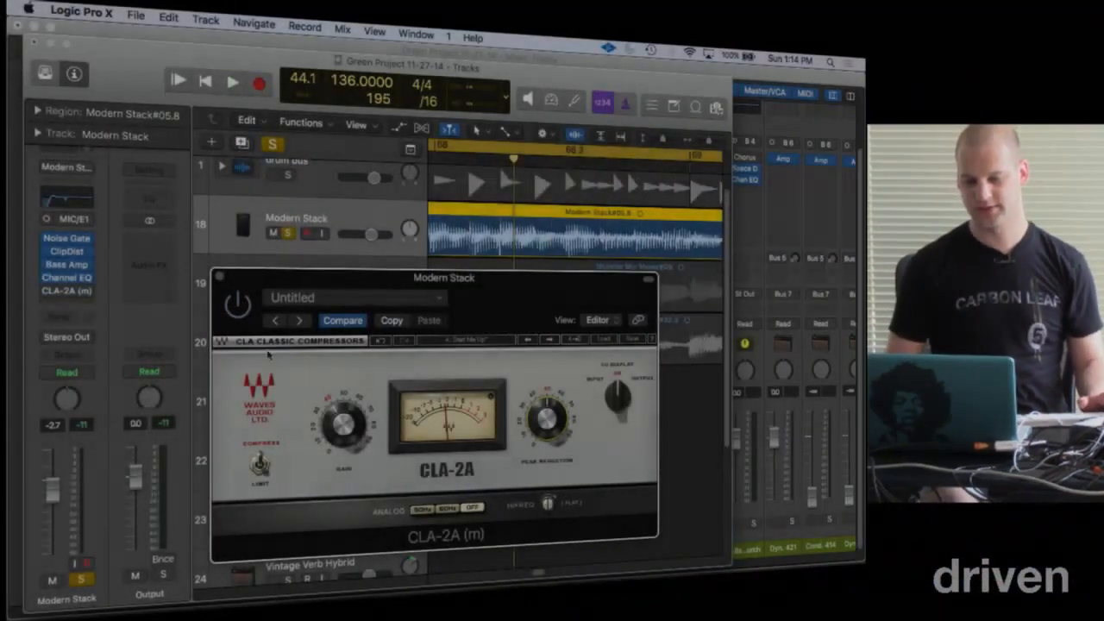
pyautogui.press('space')
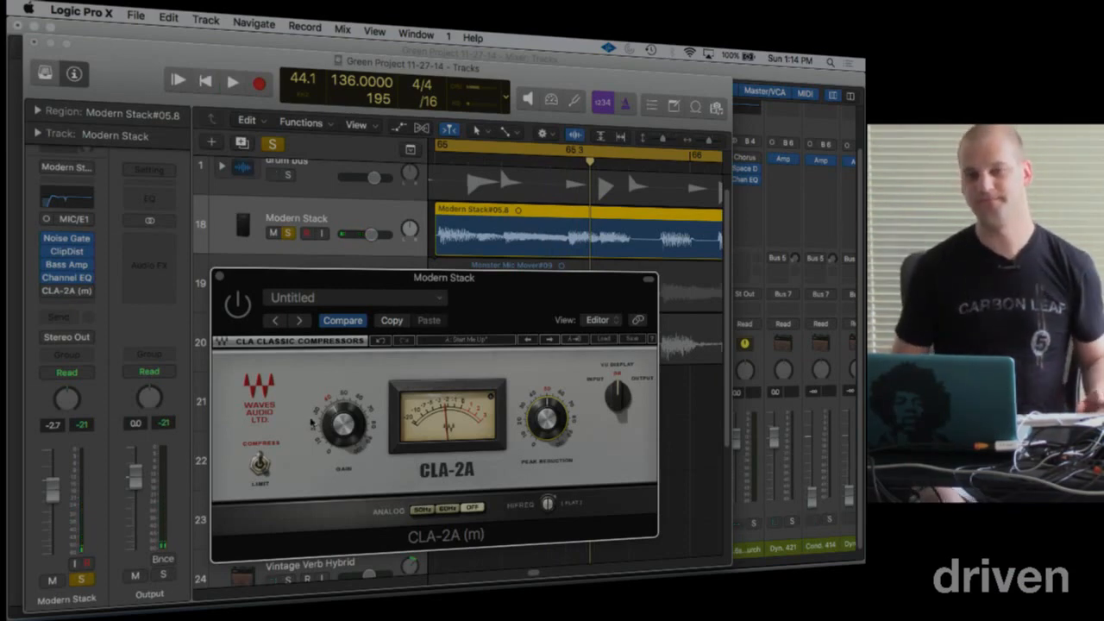
pyautogui.press('space')
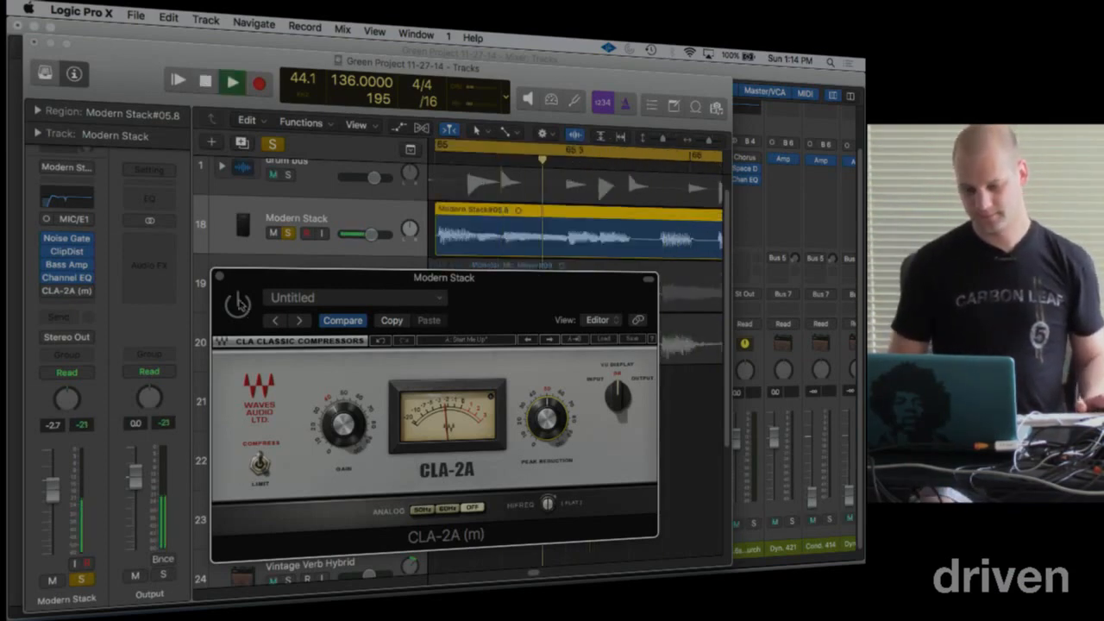
pyautogui.press('space')
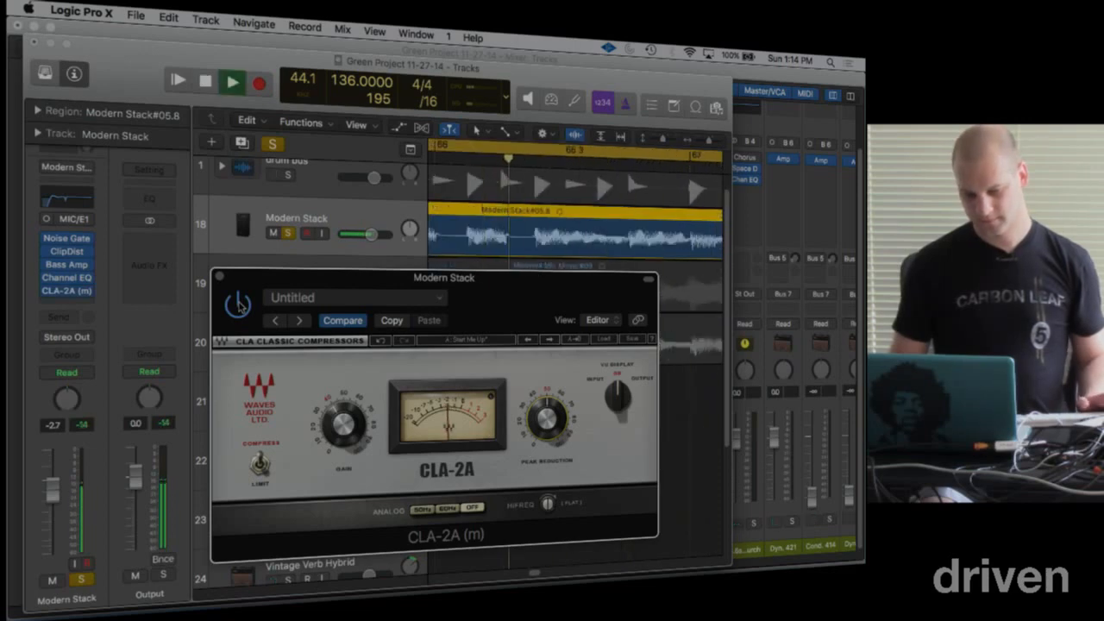
pyautogui.press('space')
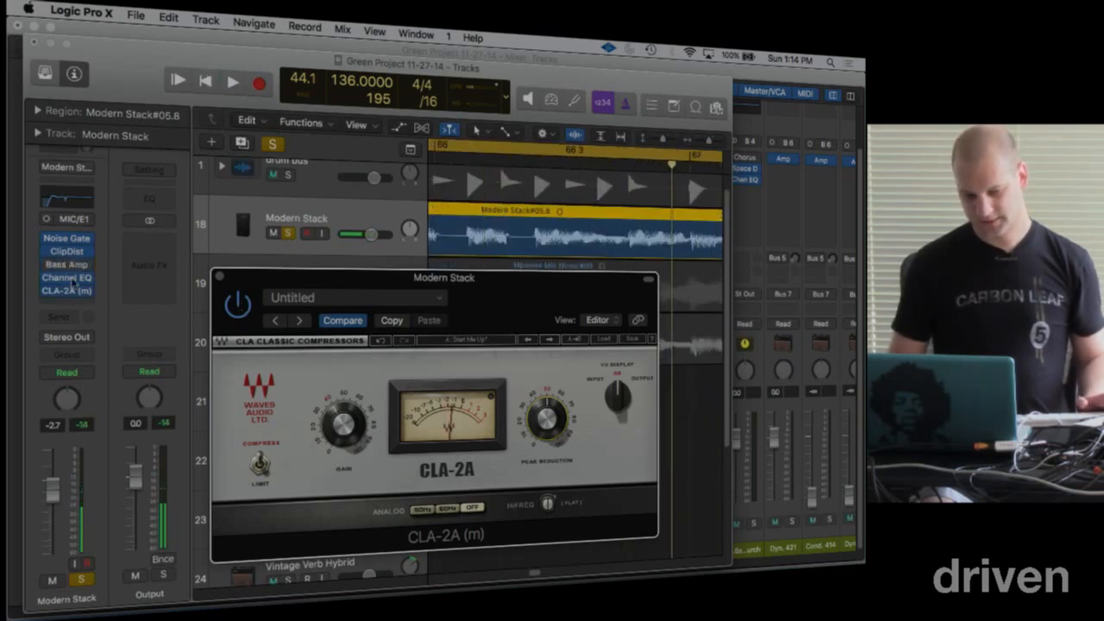
pyautogui.press('space')
pyautogui.press('space')
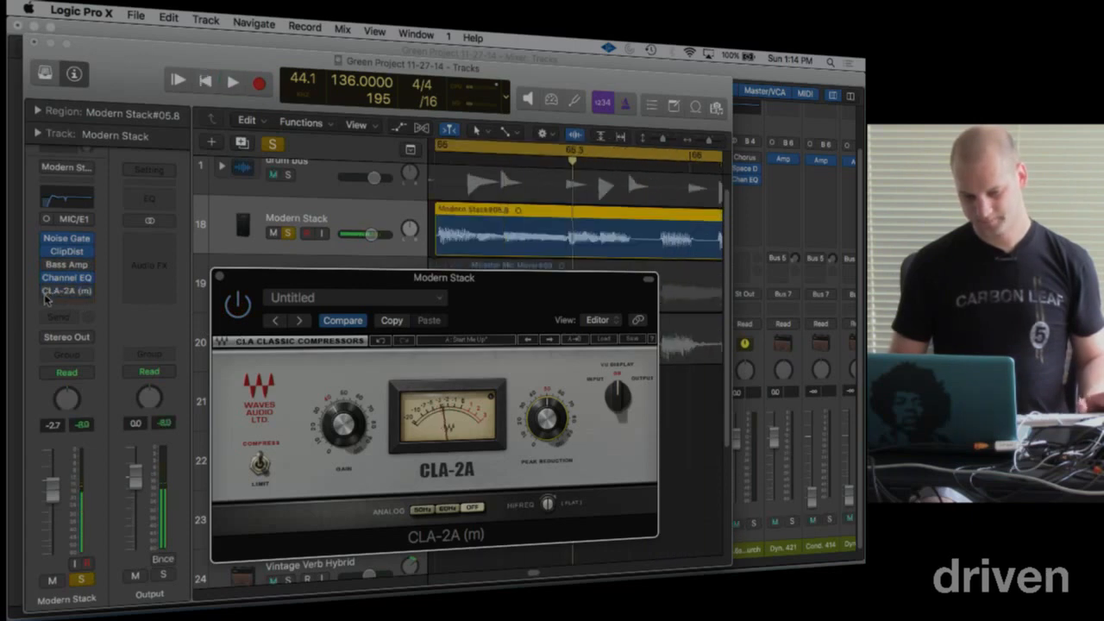
pyautogui.press('space')
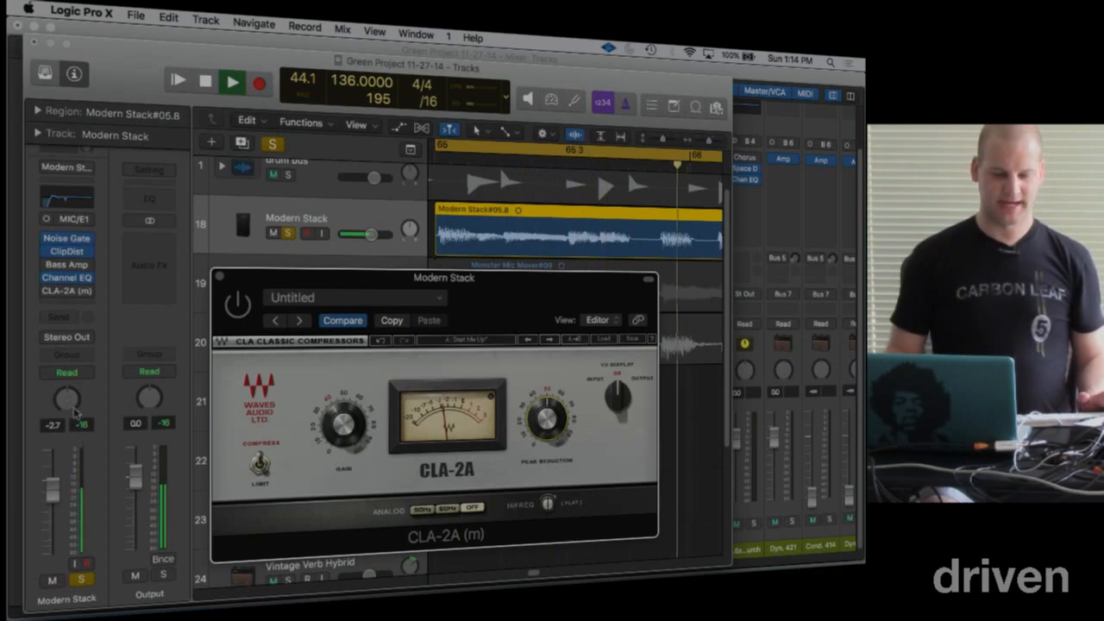
pyautogui.press('space')
pyautogui.press('space')
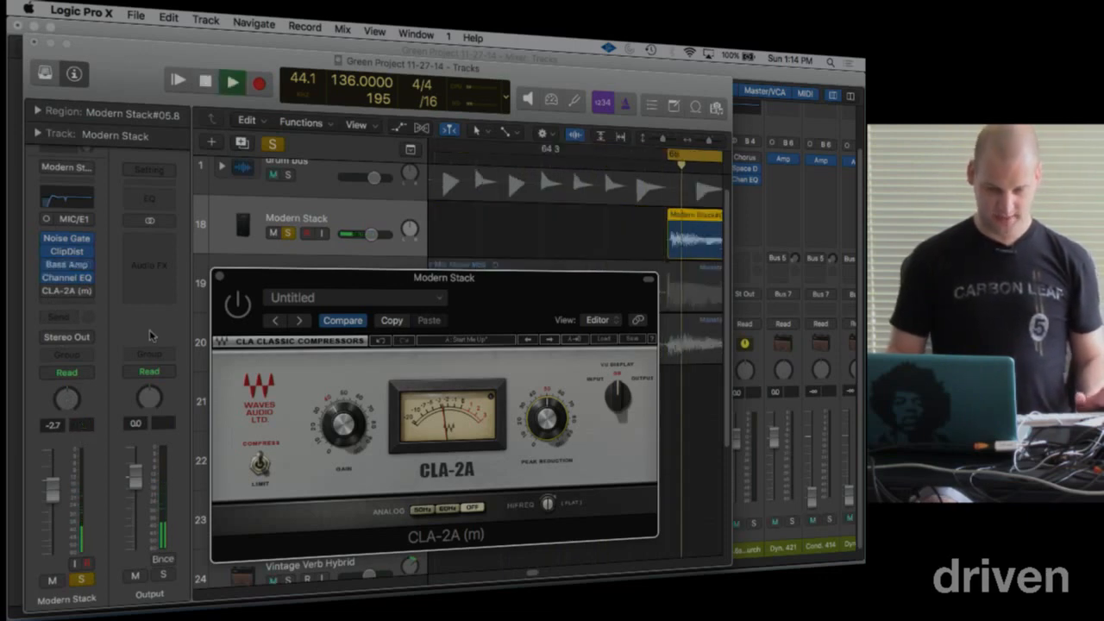
pyautogui.press('space')
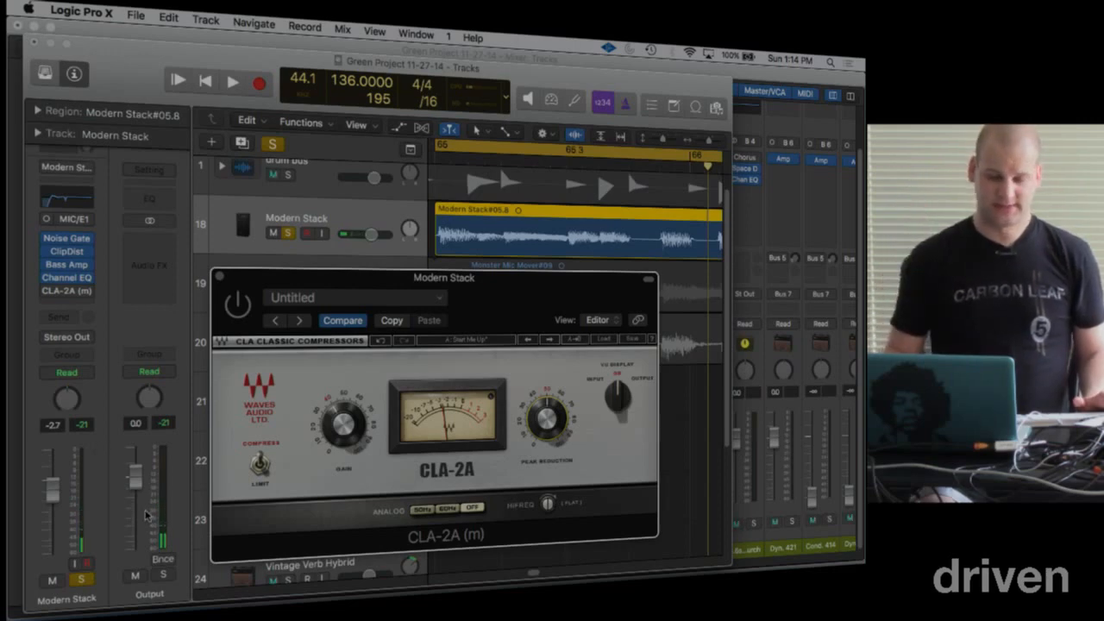
pyautogui.press('space')
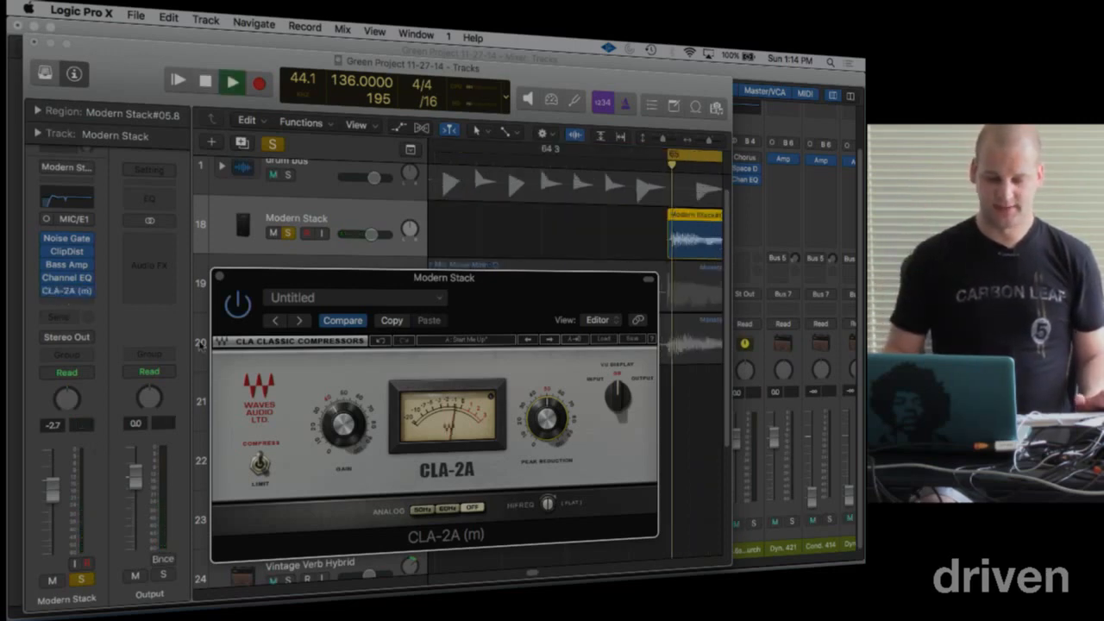
# Step: Adjust the CLA-2A Gain and replay the bass from bar 65.3, selecting the Gate, ClipDist and Bass Amp inserts
pyautogui.moveTo(332, 420); pyautogui.dragTo(332, 424)
pyautogui.click(105, 440)
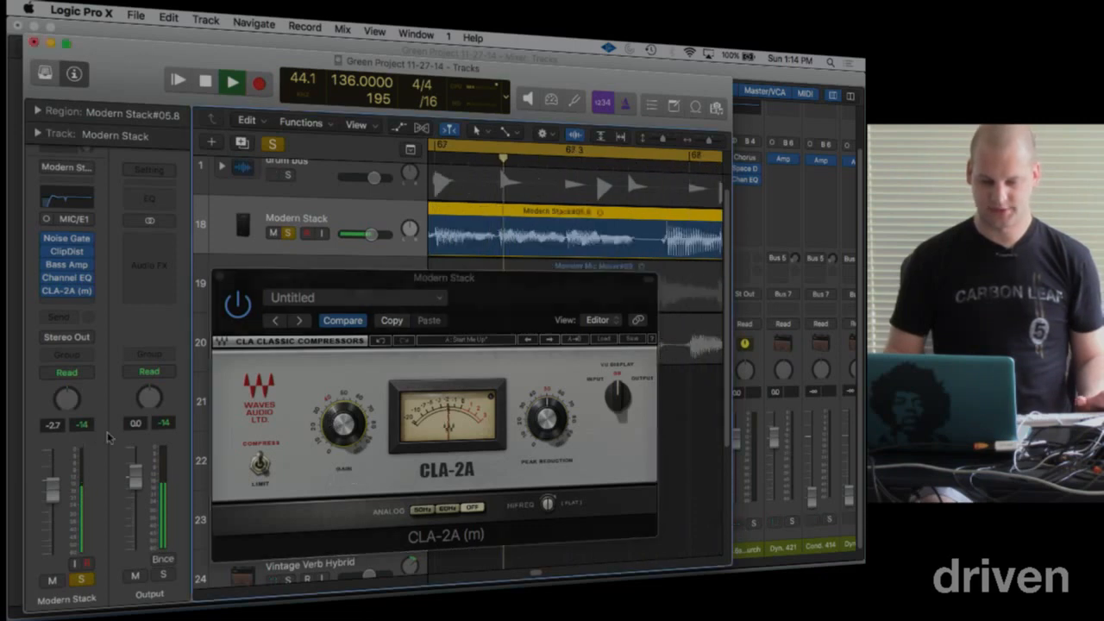
pyautogui.press('space')
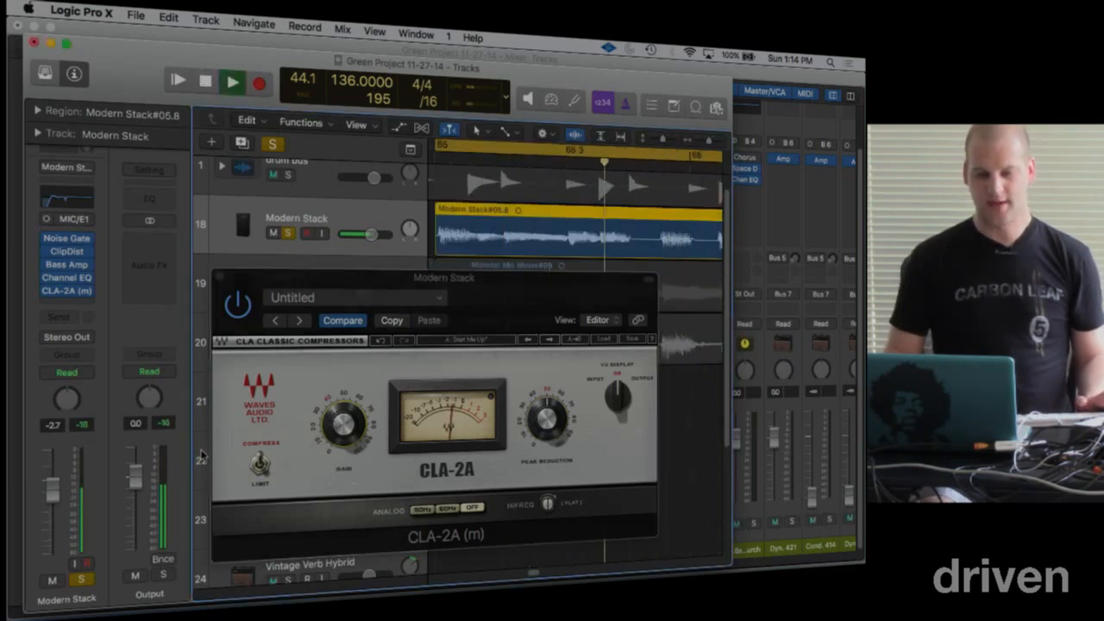
pyautogui.press('space')
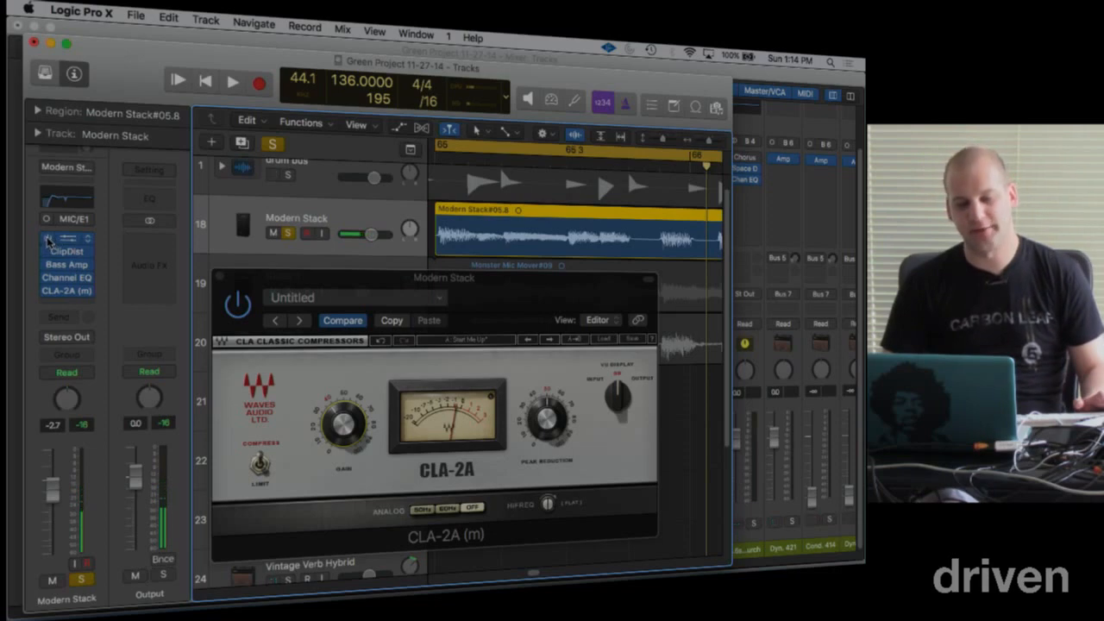
pyautogui.press('space')
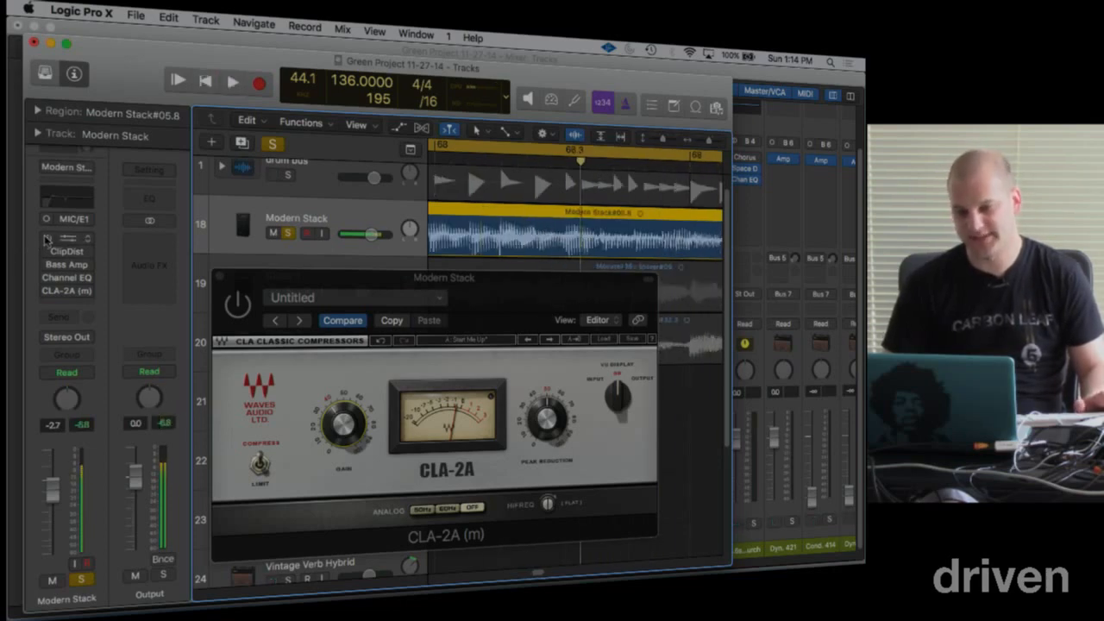
pyautogui.moveTo(48, 238); pyautogui.dragTo(51, 279)
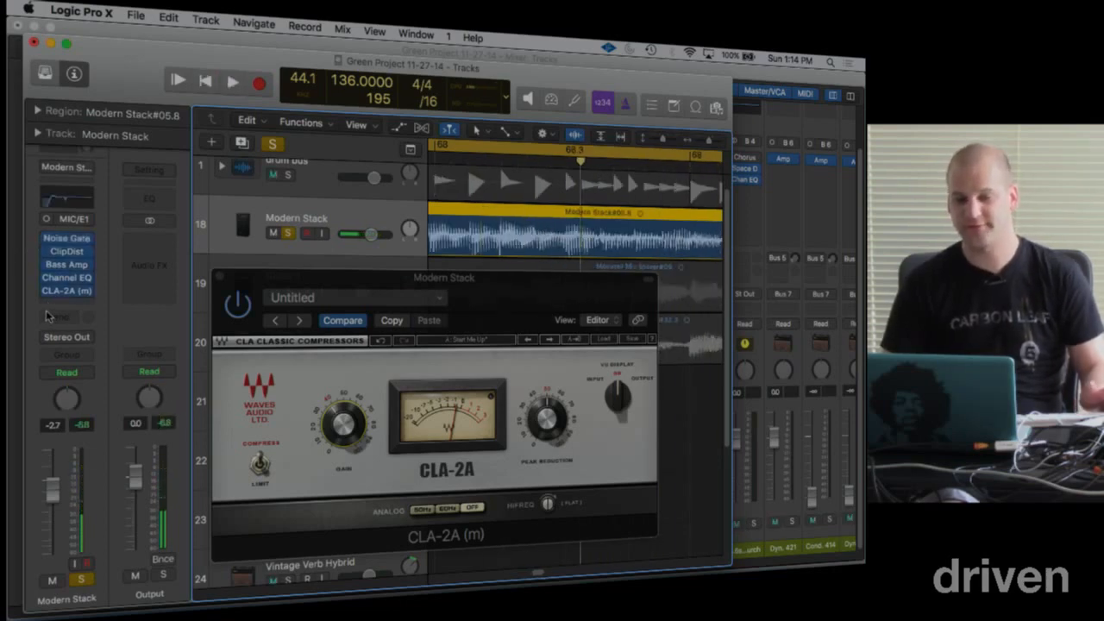
pyautogui.press('space')
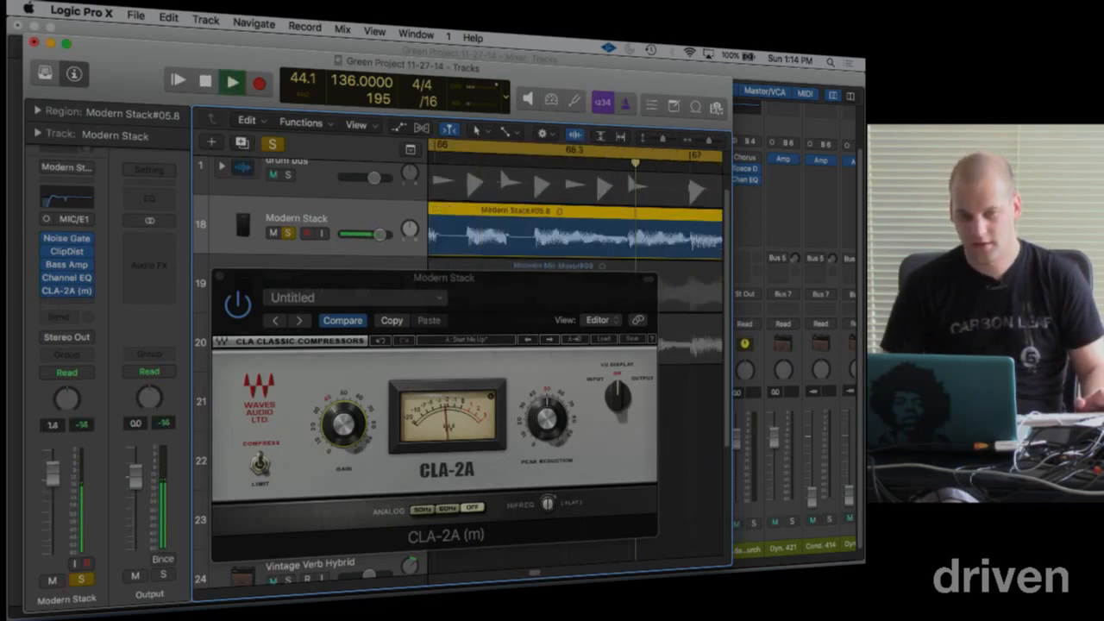
# Step: Close the CLA-2A window and solo Drum Bus at -3.1 dB and Guitar 1 at -5.2 dB
pyautogui.click(219, 278)
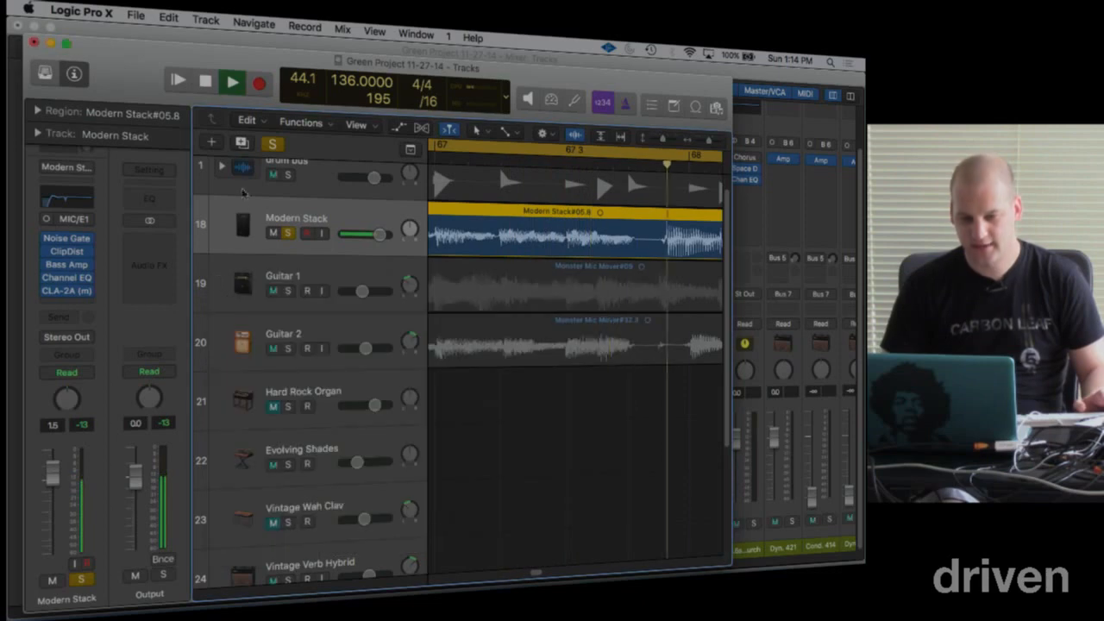
pyautogui.click(288, 175)
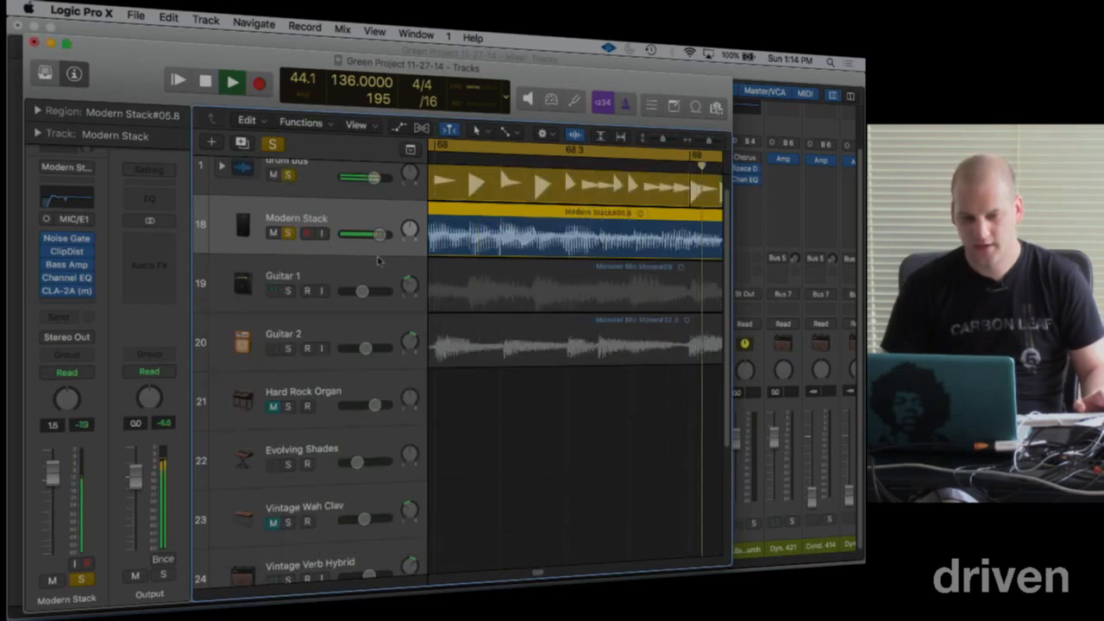
pyautogui.moveTo(351, 182); pyautogui.dragTo(348, 183)
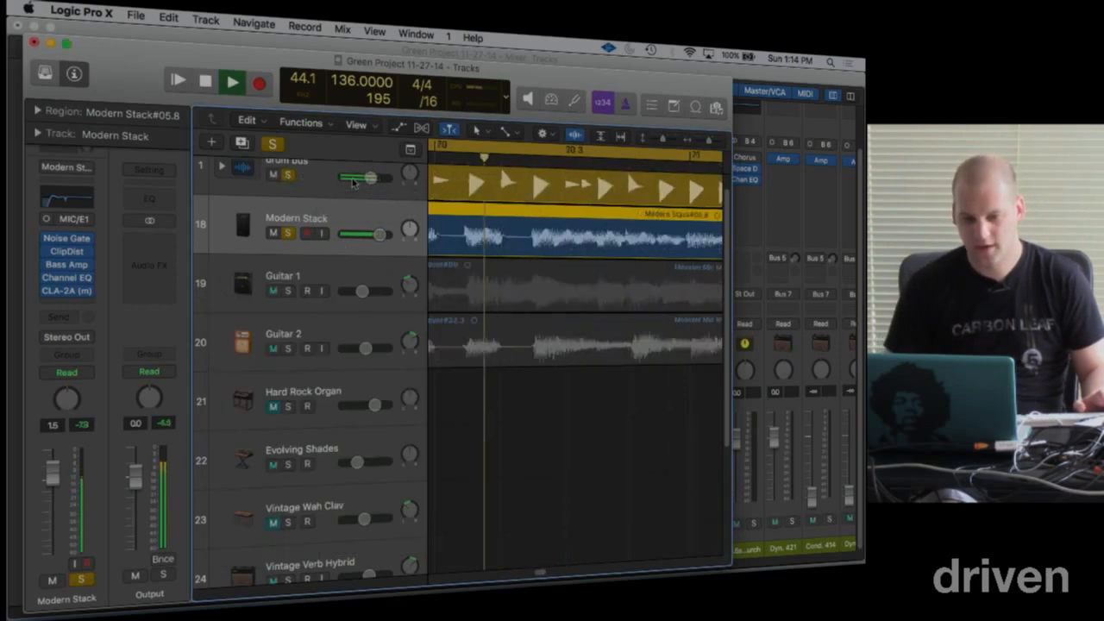
pyautogui.click(288, 291)
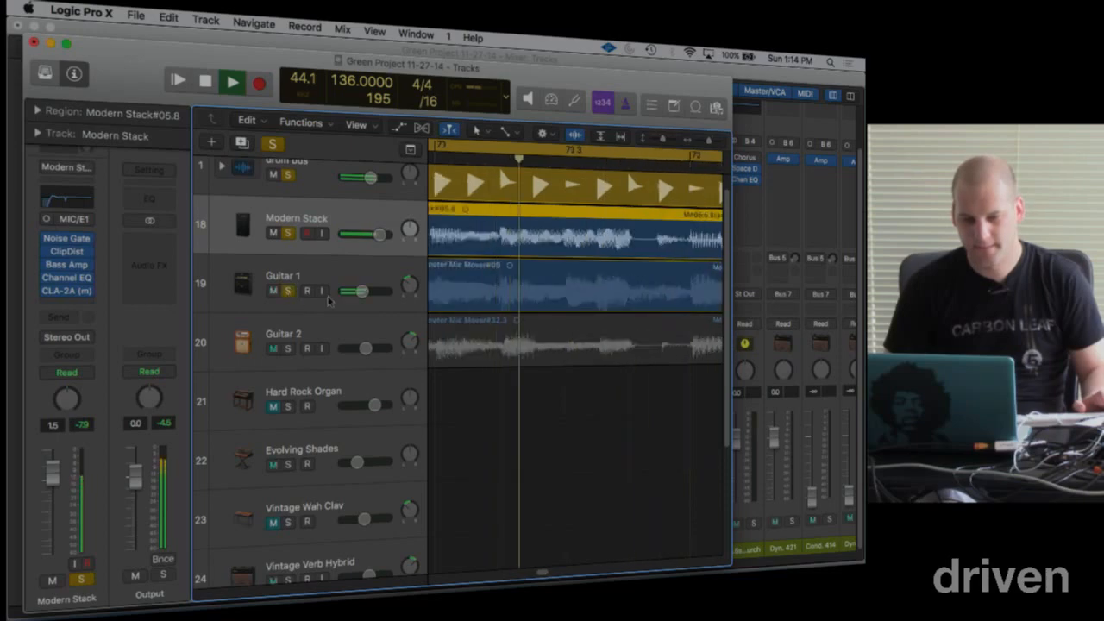
pyautogui.moveTo(362, 290); pyautogui.dragTo(367, 291)
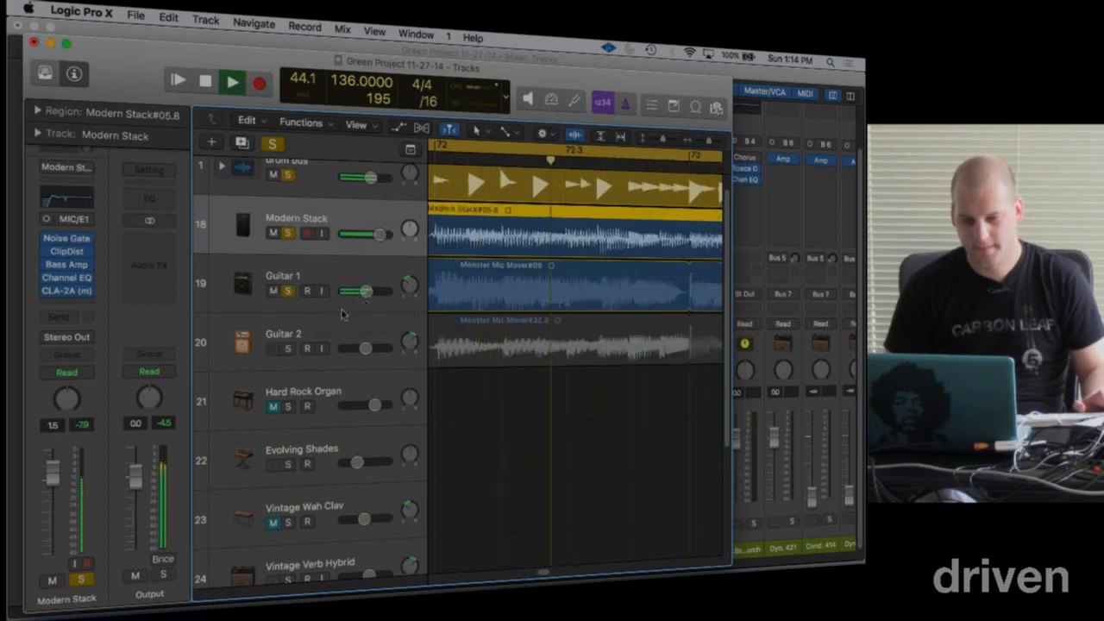
# Step: Solo Guitar 2 at -4.8 dB, turn off the cycle loop, and zoom out
pyautogui.click(288, 349)
pyautogui.click(366, 349)
pyautogui.moveTo(365, 348); pyautogui.dragTo(369, 349)
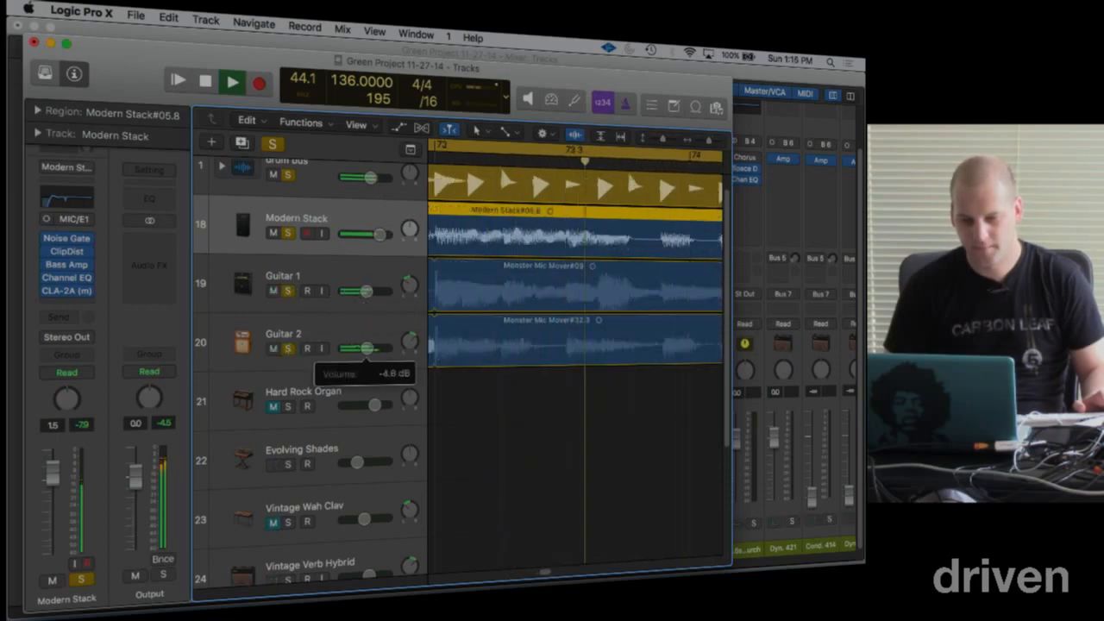
pyautogui.press('c')
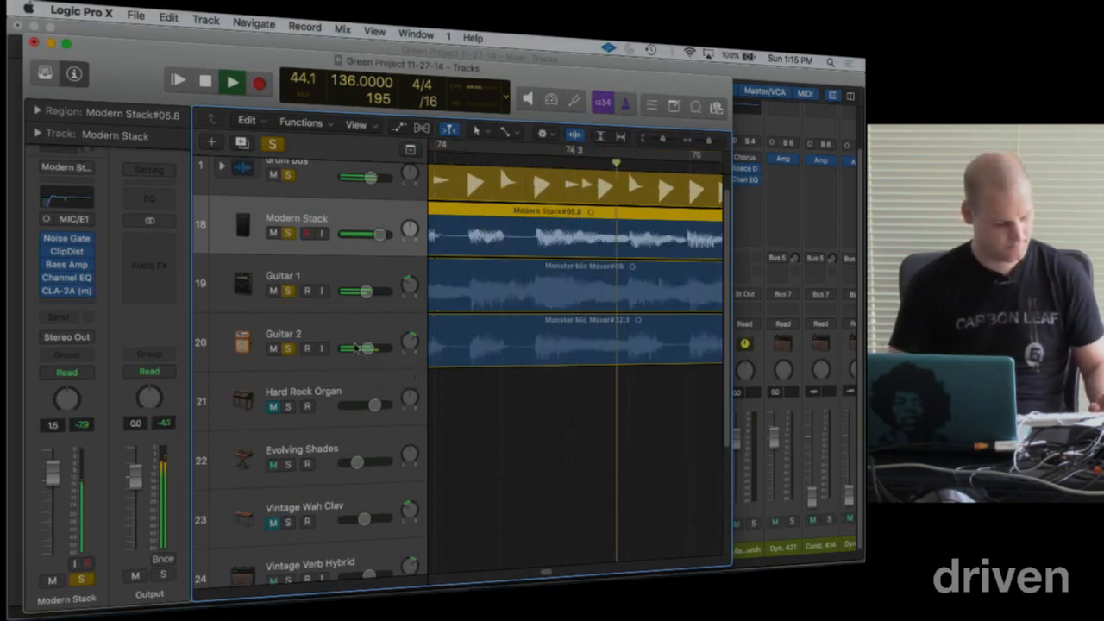
pyautogui.press('super+Left')
pyautogui.press('super+Left')
pyautogui.press('super+Left')
pyautogui.press('super+Left')
pyautogui.press('super+Left')
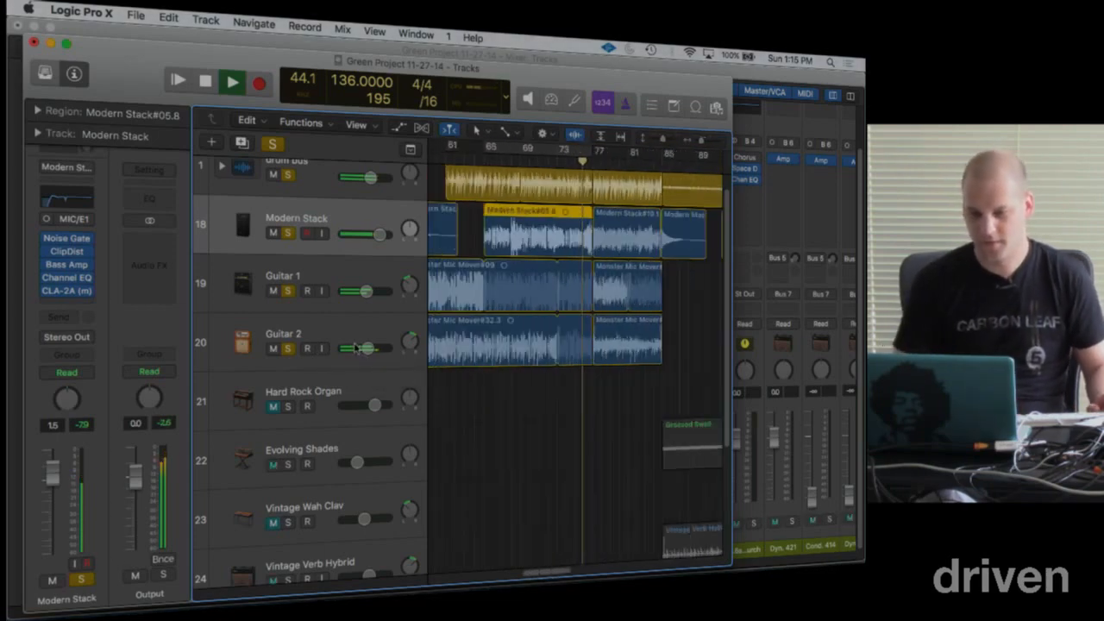
# Step: Maximize the project window and zoom to fit the bass and both guitar regions
pyautogui.doubleClick(438, 69)
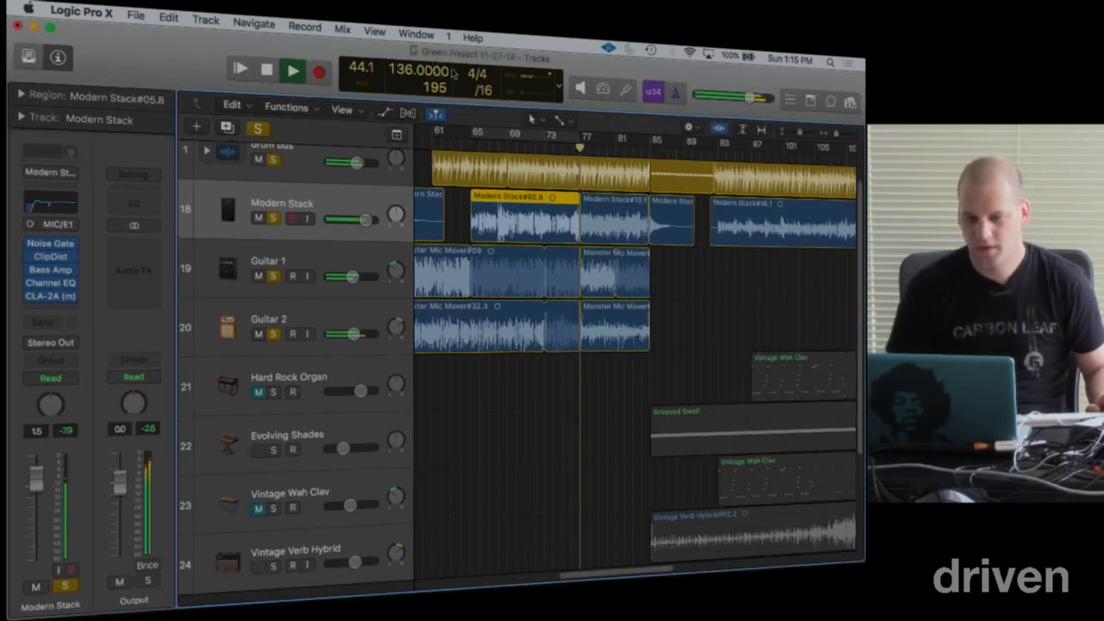
pyautogui.press('space')
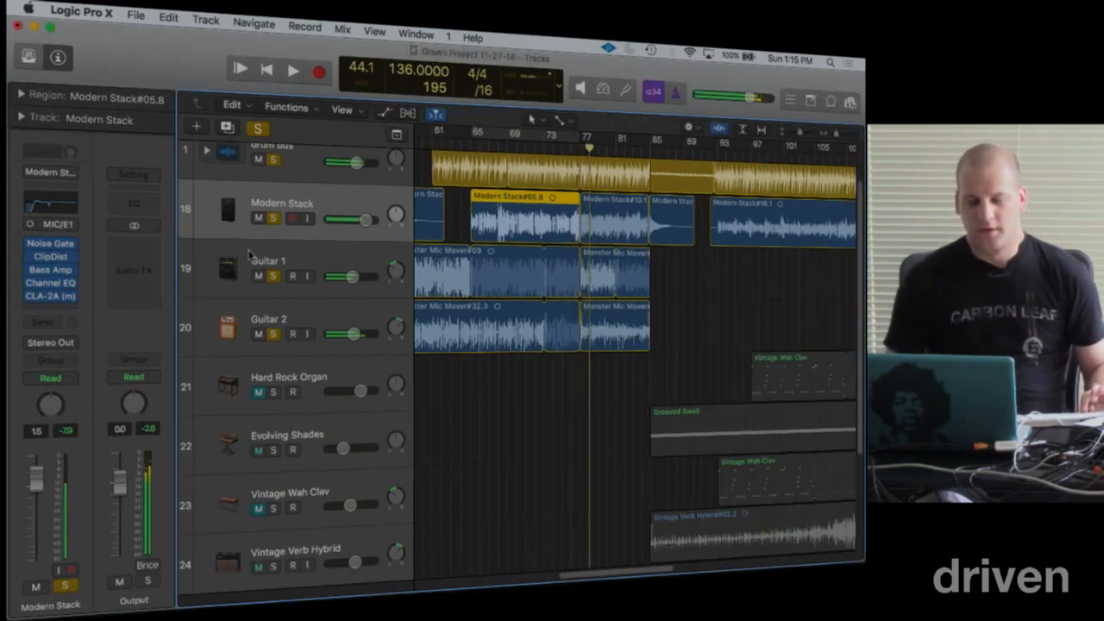
pyautogui.click(578, 425)
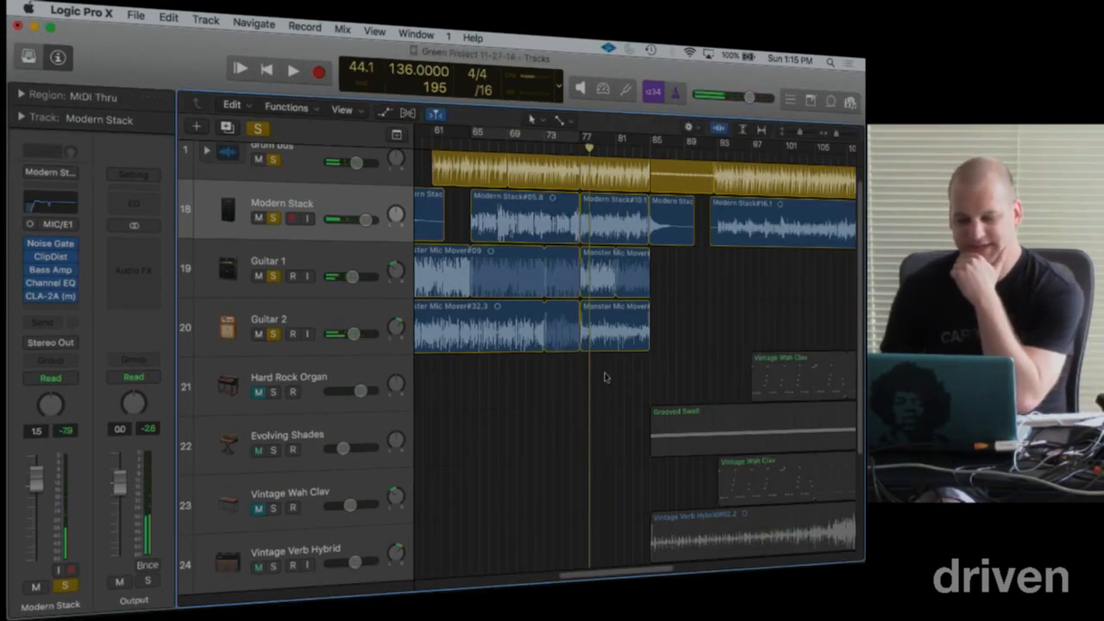
pyautogui.moveTo(608, 330); pyautogui.dragTo(611, 213)
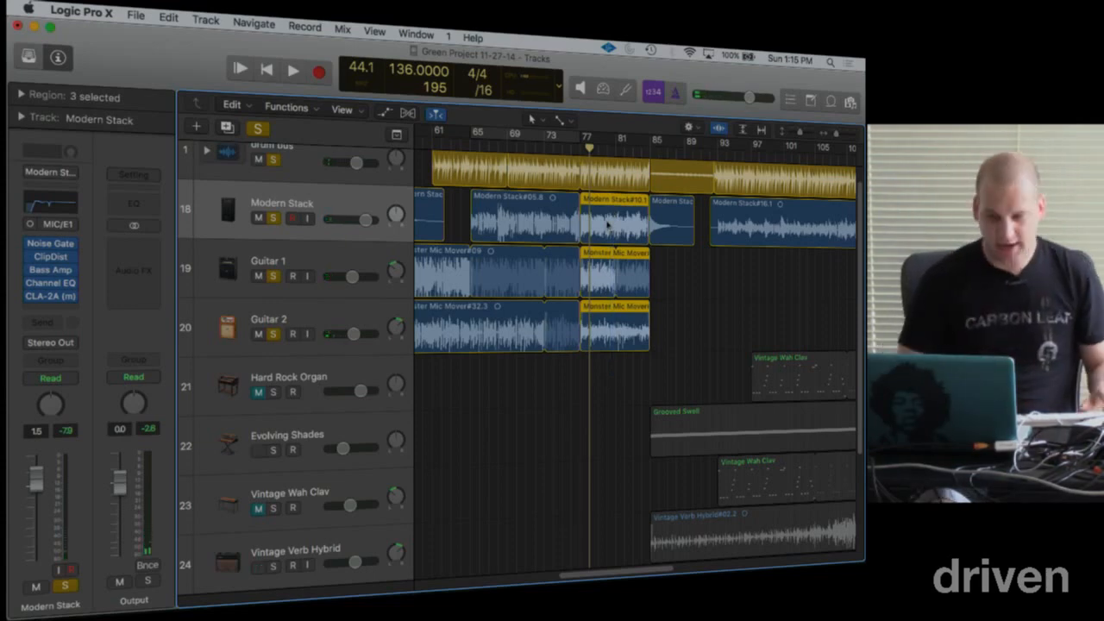
pyautogui.press('z')
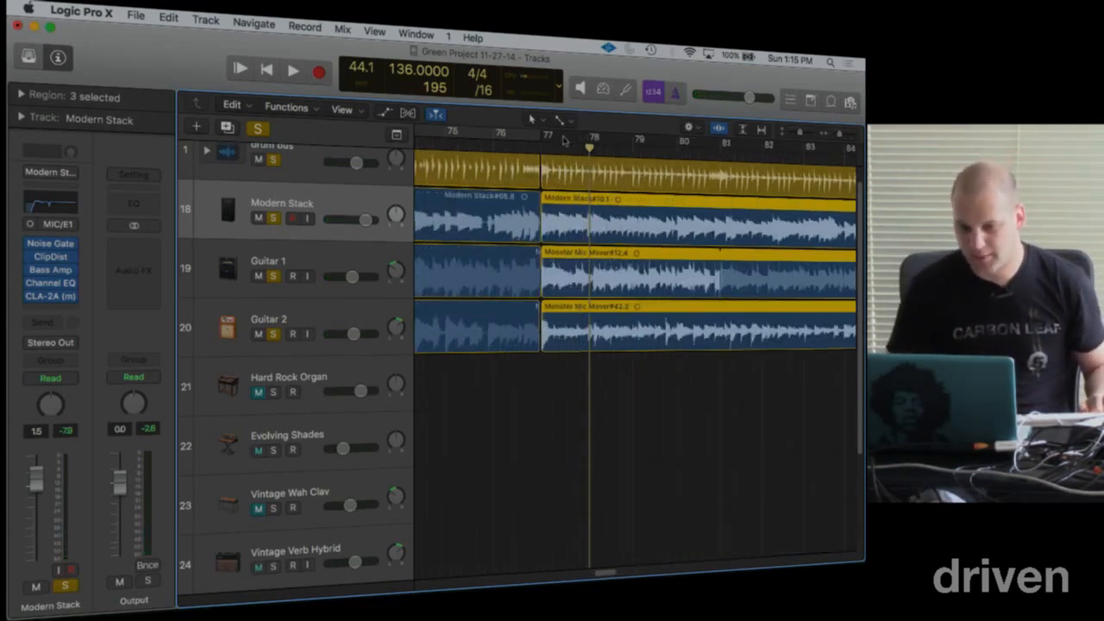
# Step: Cycle bars 77–81, play, and unsolo both guitars so Modern Stack stays soloed
pyautogui.moveTo(547, 136); pyautogui.dragTo(721, 138)
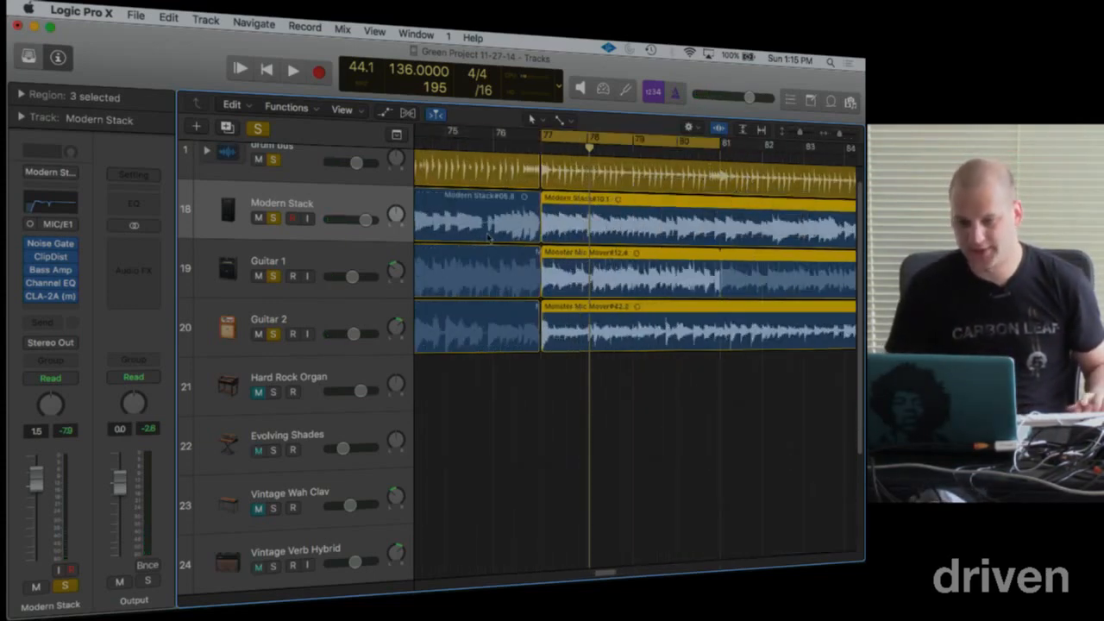
pyautogui.press('space')
pyautogui.moveTo(273, 218); pyautogui.dragTo(274, 334)
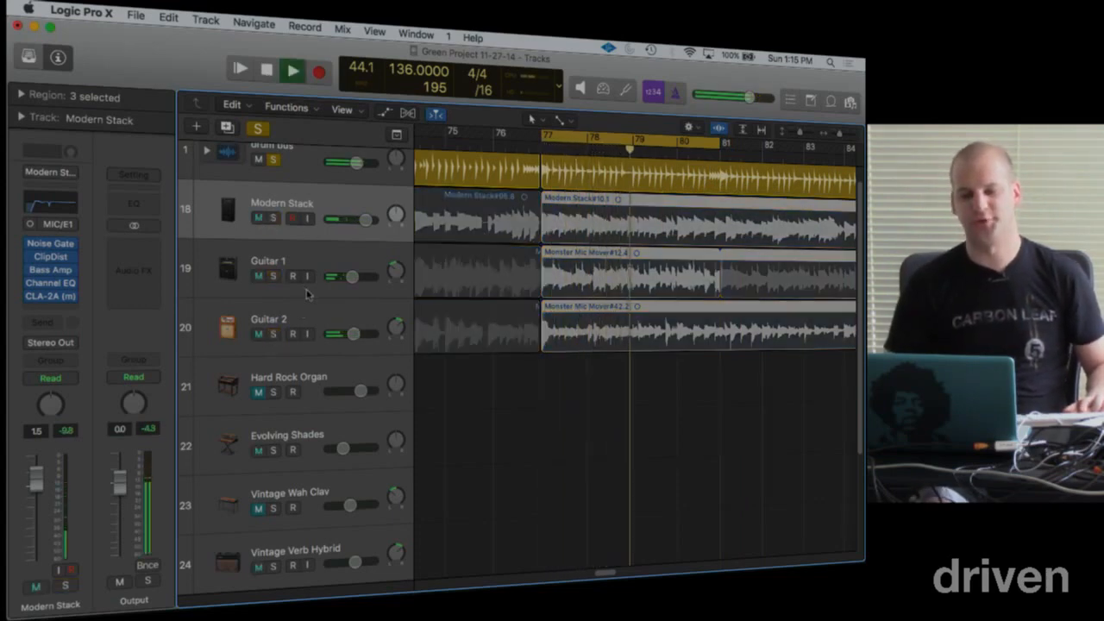
pyautogui.click(273, 219)
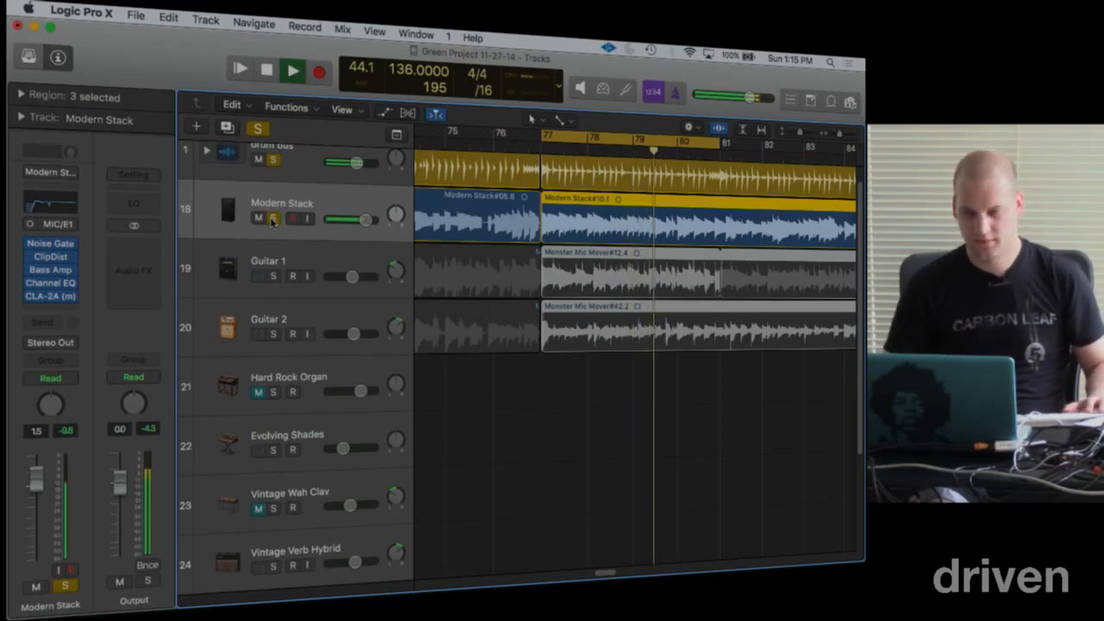
# Step: Solo Guitar 1, turn off its region loop, and extend the region's end
pyautogui.click(272, 276)
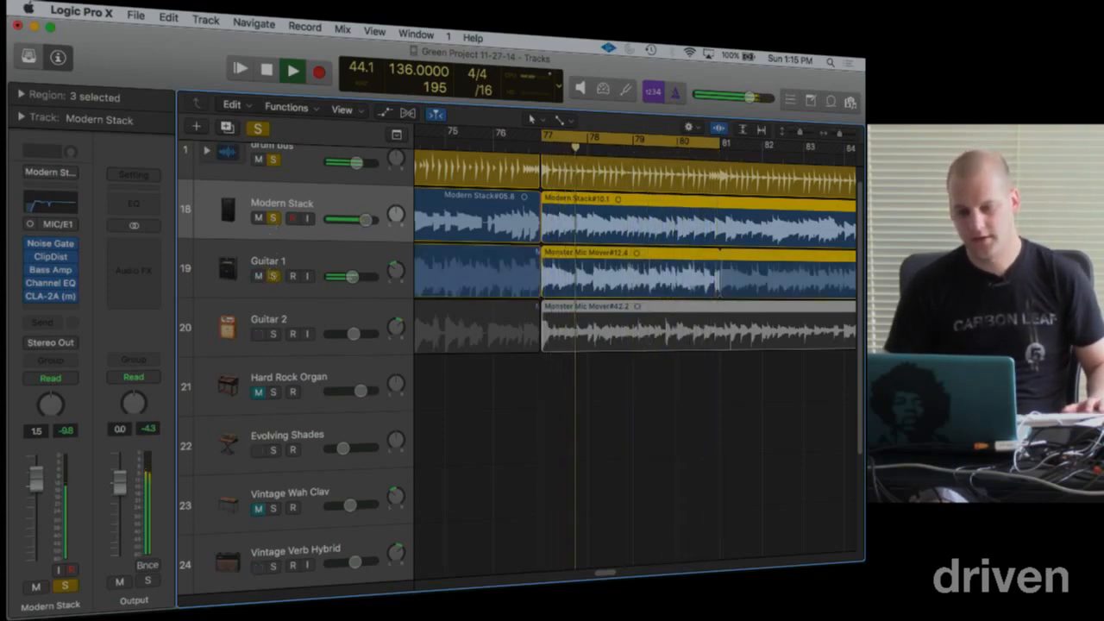
pyautogui.click(718, 268)
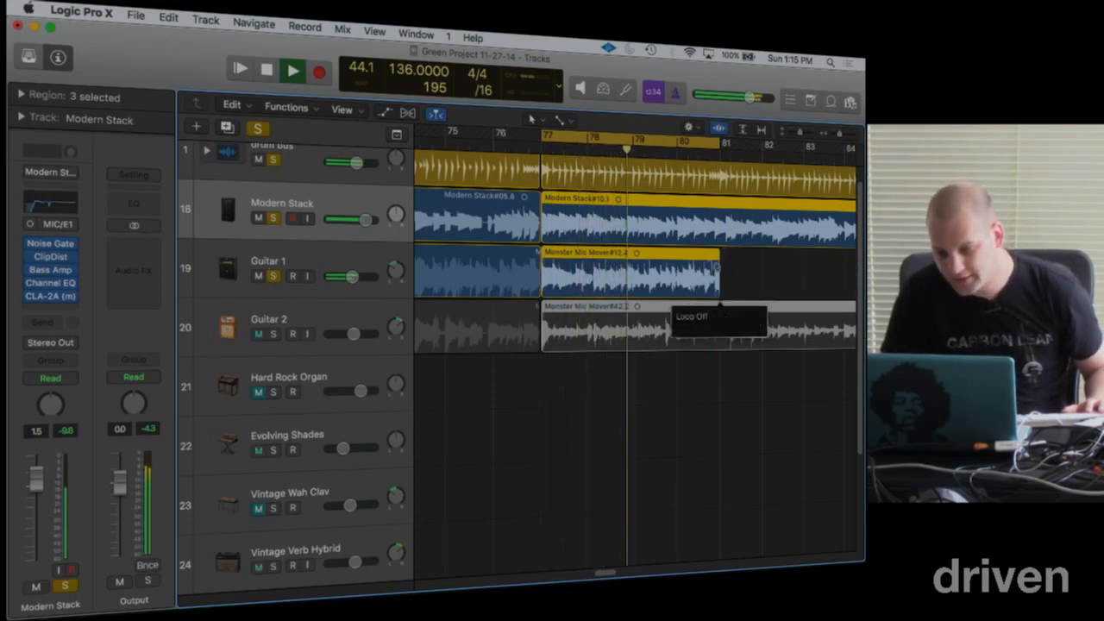
pyautogui.moveTo(718, 268); pyautogui.dragTo(835, 286)
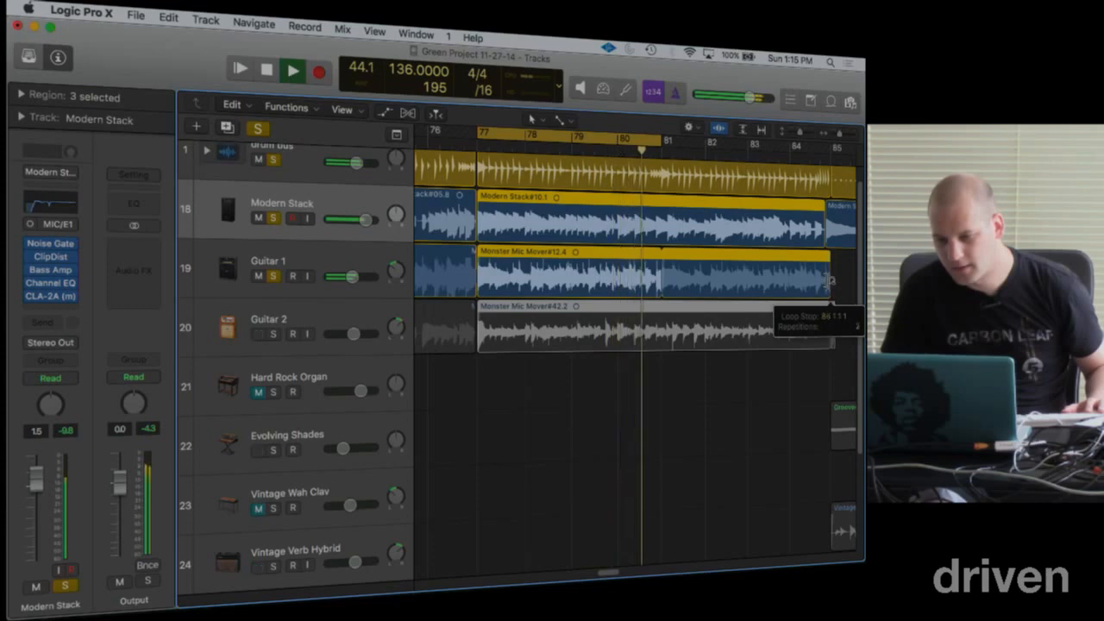
pyautogui.press('space')
# Step: Move the small Modern Stack region near bar 85 slightly earlier, play, and zoom out to bars 63–101
pyautogui.click(838, 227)
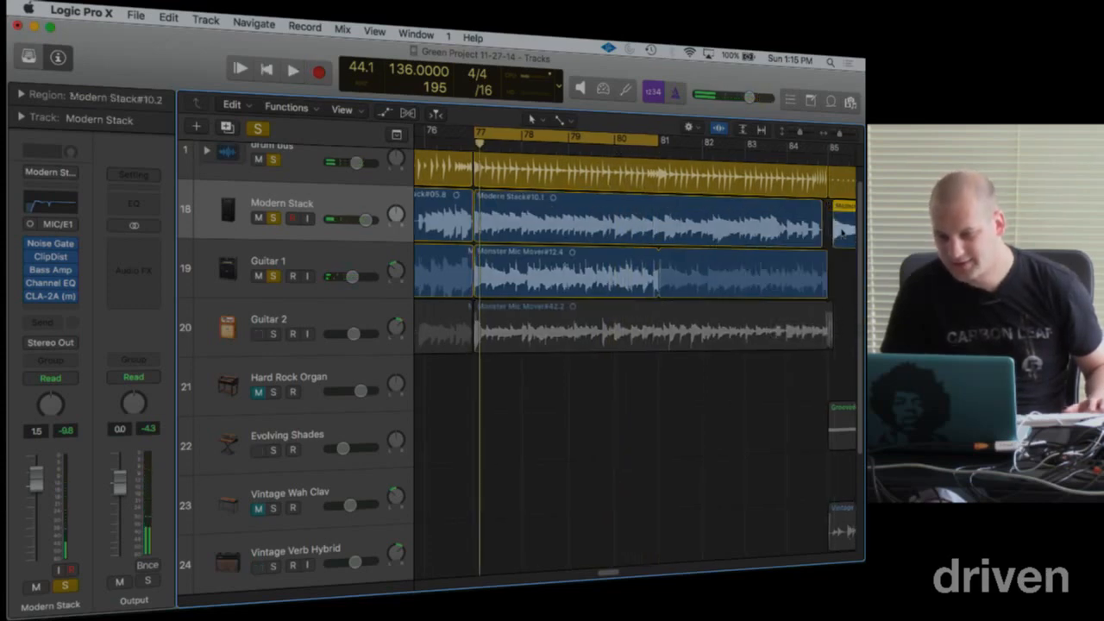
pyautogui.moveTo(843, 232); pyautogui.dragTo(828, 231)
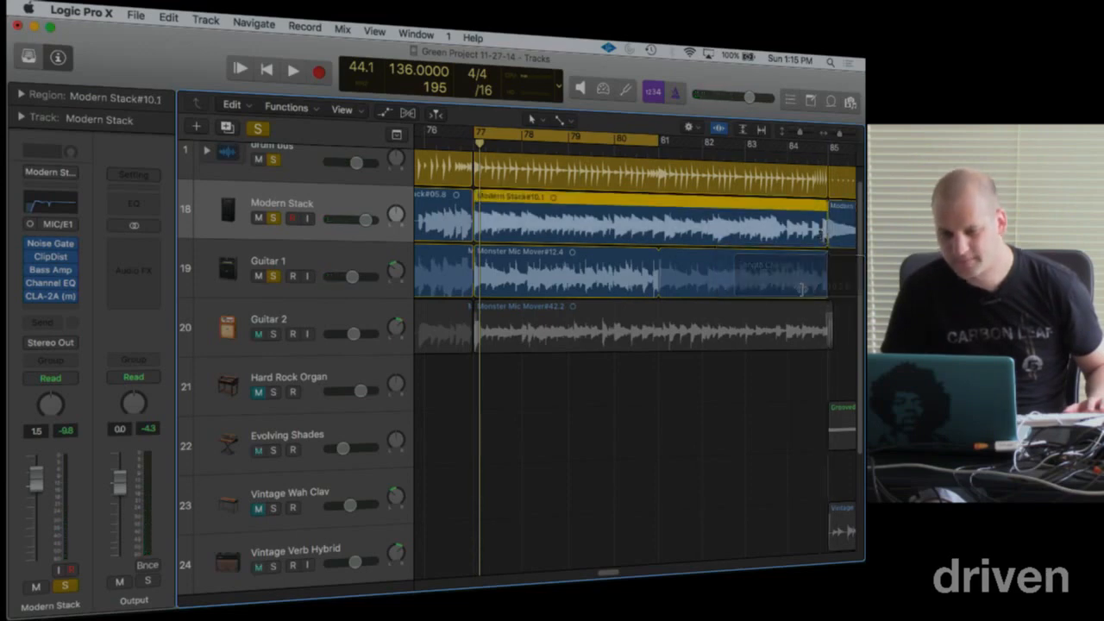
pyautogui.press('space')
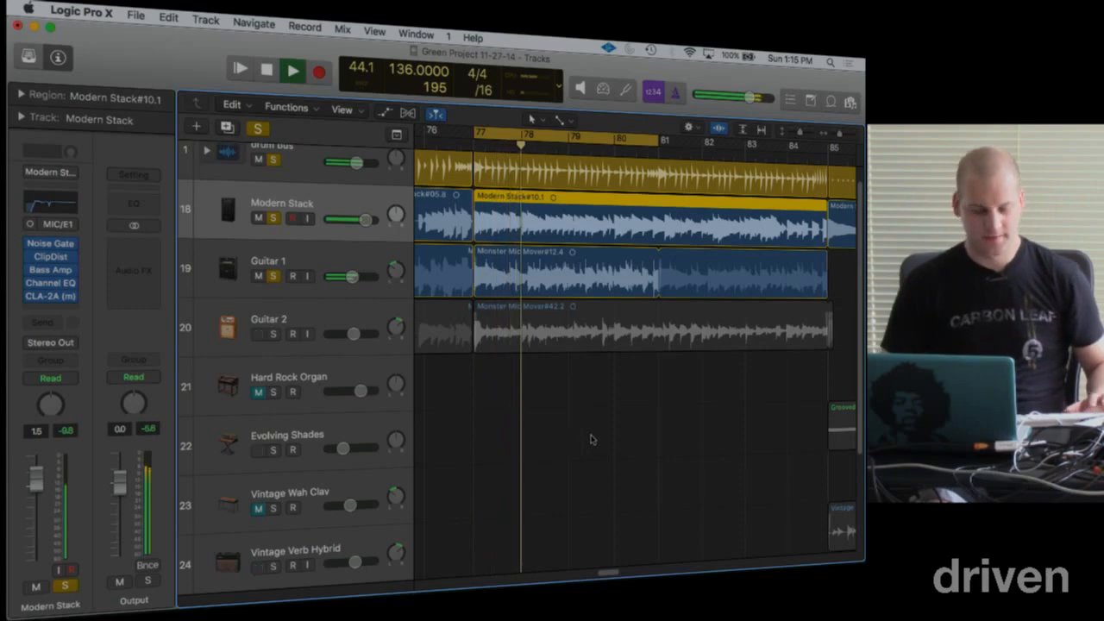
pyautogui.press('super+Left')
pyautogui.press('super+Up')
pyautogui.press('super+Up')
pyautogui.press('super+Up')
pyautogui.press('super+Left')
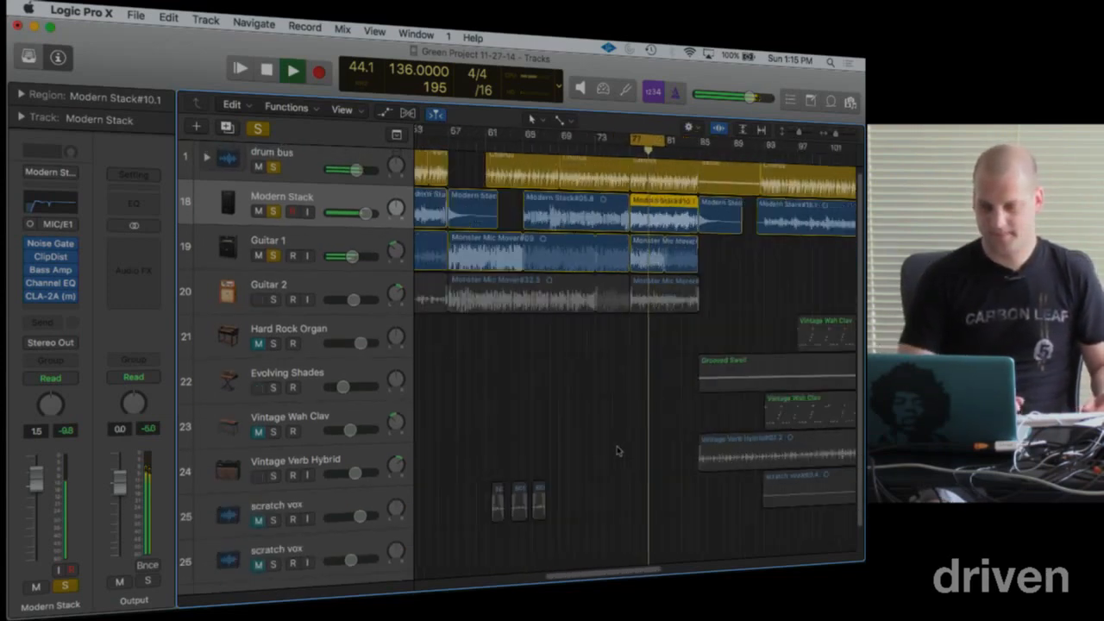
# Step: Shrink the track heights, re-solo Modern Stack, then close Green Project 11-27-14 through the save prompt
pyautogui.press('super+Up')
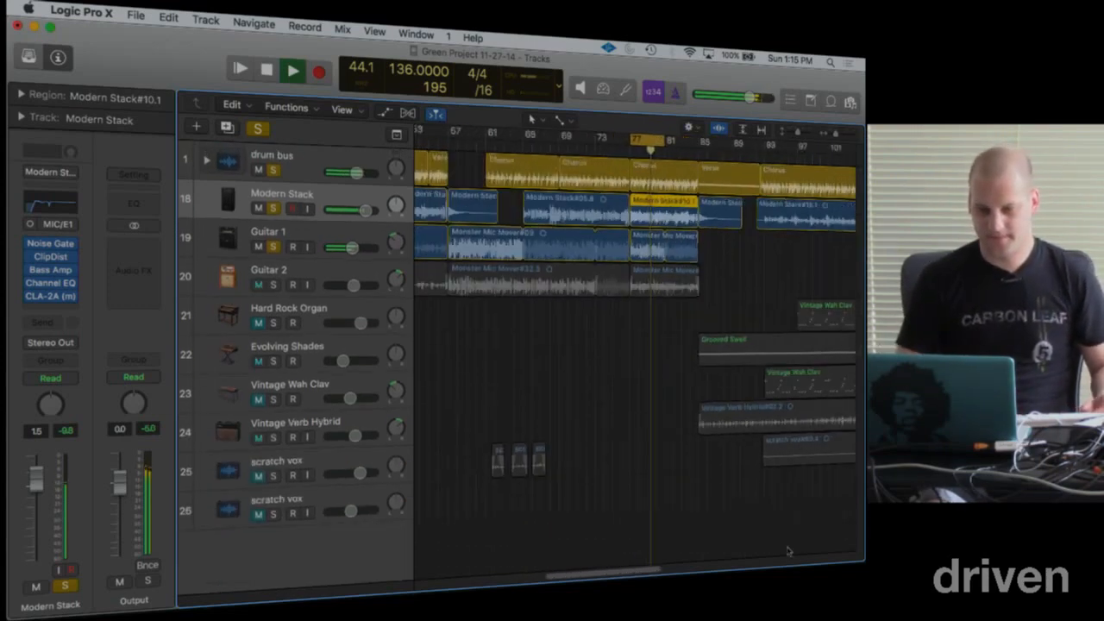
pyautogui.click(257, 128)
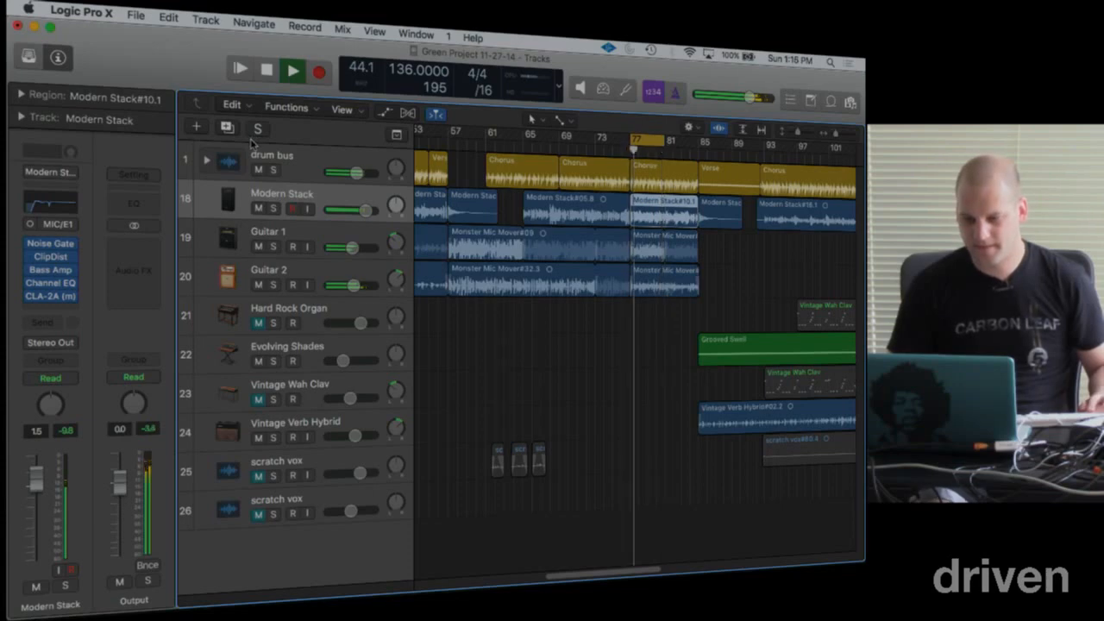
pyautogui.click(257, 127)
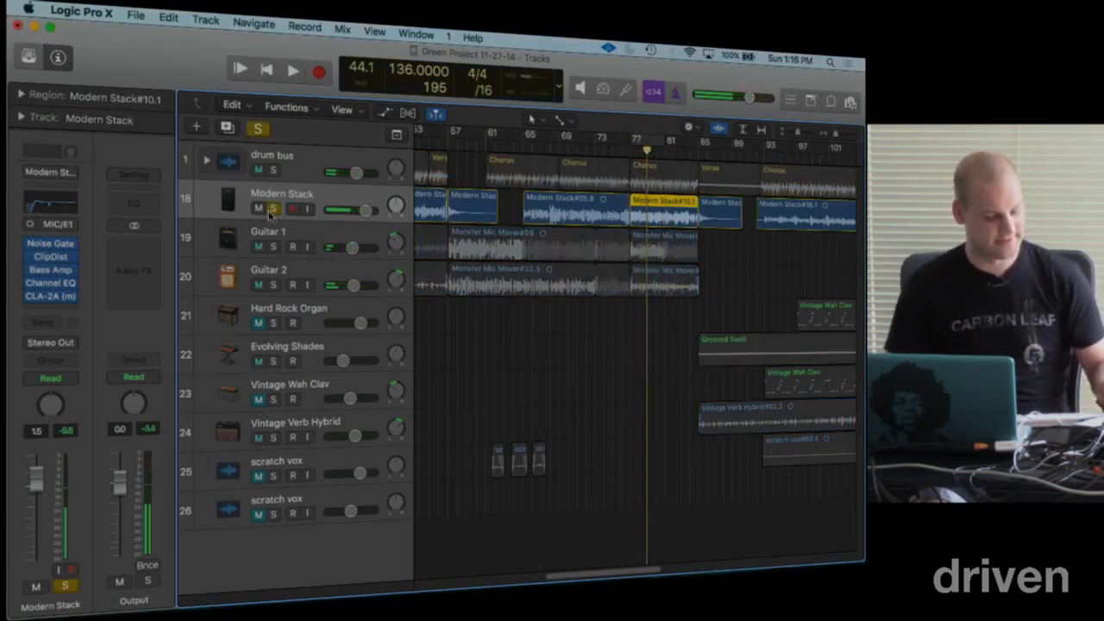
pyautogui.press('super+w')
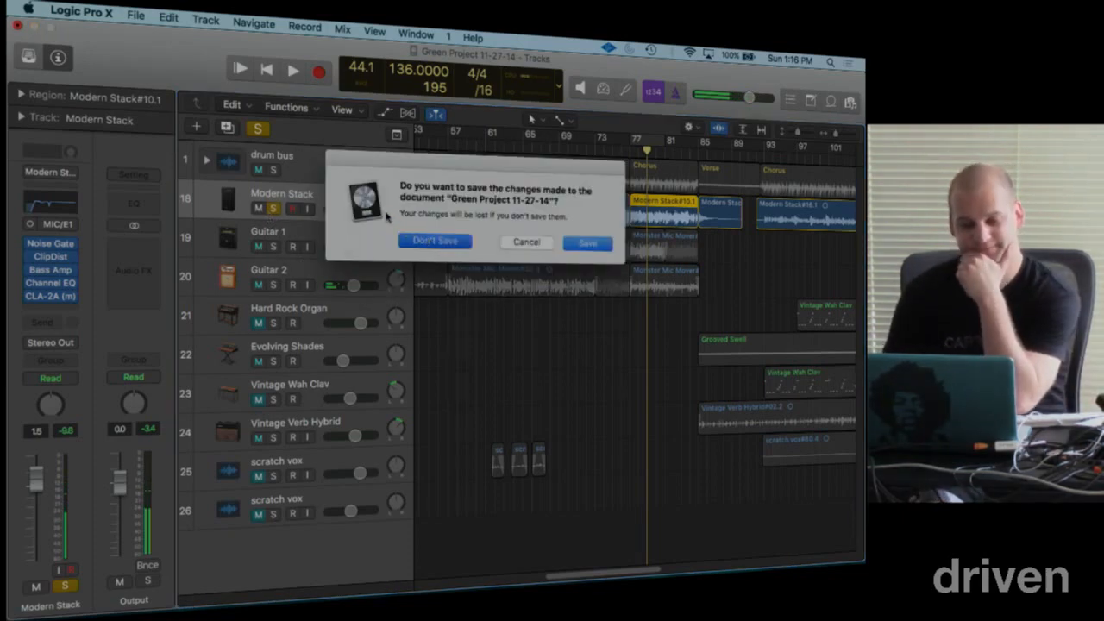
pyautogui.click(81, 11)
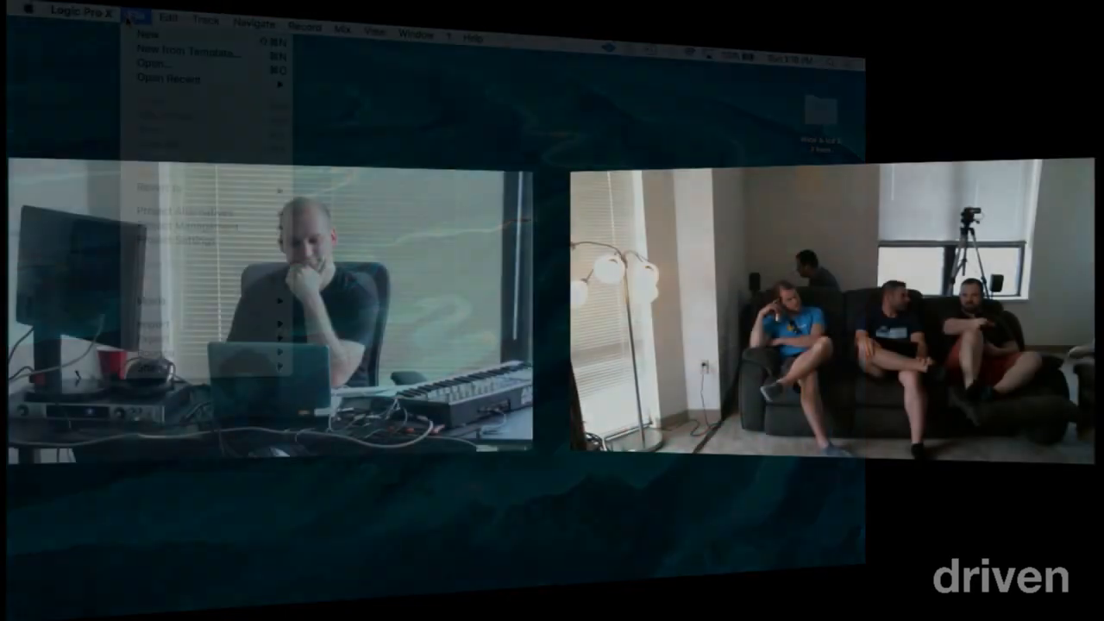
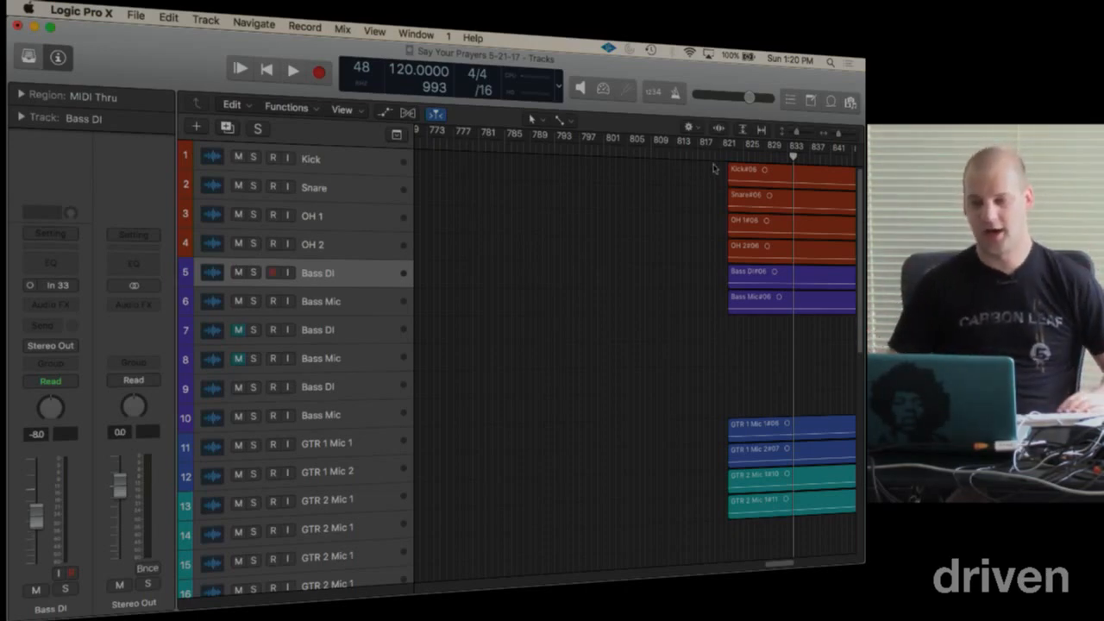
# Step: Drag a cycle range in the ruler, zoom out, and shift the cycle later to near bar 881
pyautogui.moveTo(747, 148); pyautogui.dragTo(777, 178)
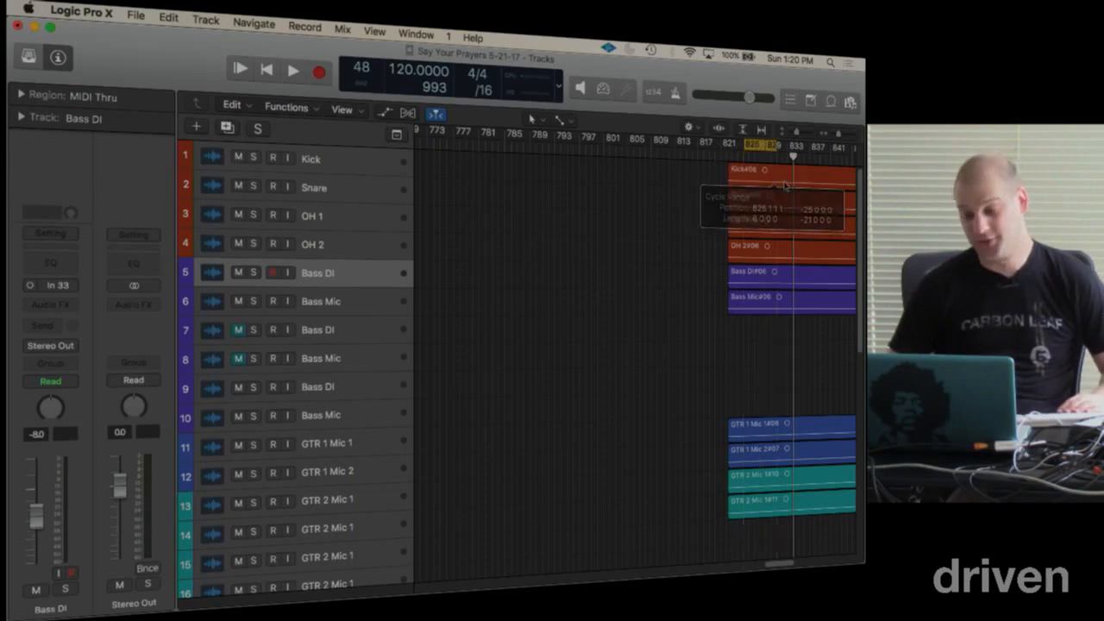
pyautogui.press('super+Left')
pyautogui.press('super+Left')
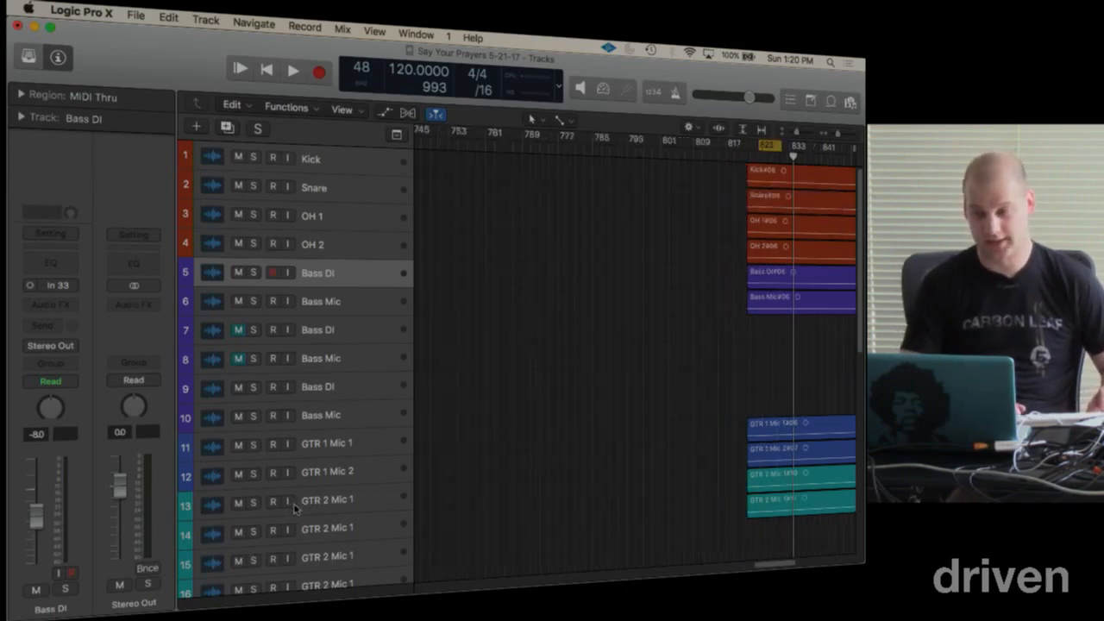
pyautogui.press('super+Up')
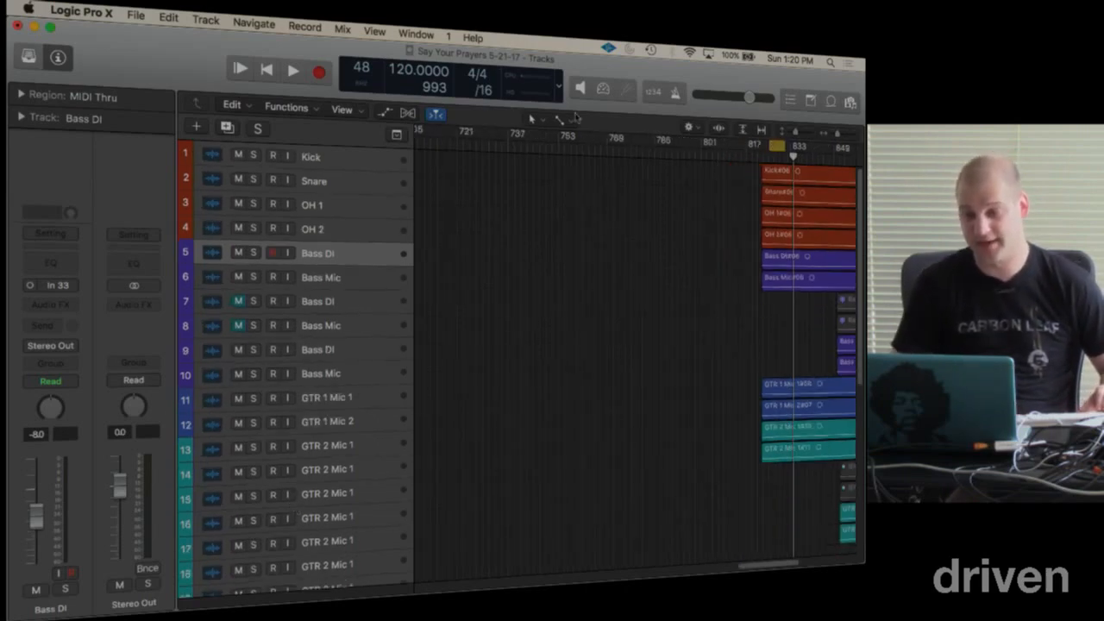
pyautogui.moveTo(778, 145); pyautogui.dragTo(819, 176)
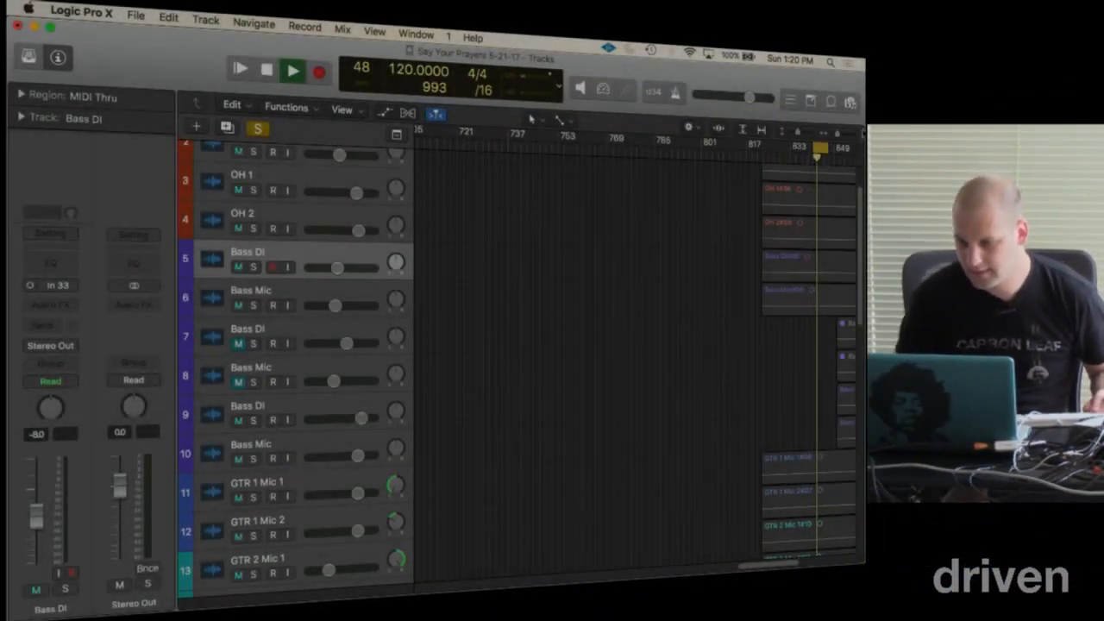
pyautogui.moveTo(818, 151); pyautogui.dragTo(781, 181)
pyautogui.scroll(2, 440, 273)
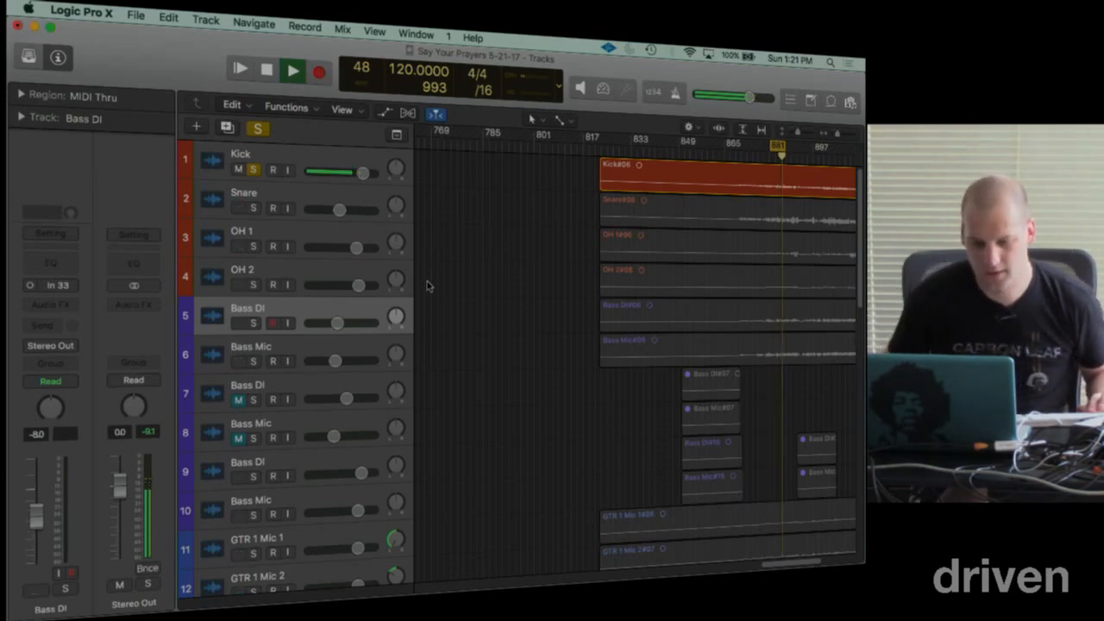
# Step: Solo Snare, OH 1 and OH 2 with the Kick, setting Snare volume to -1.1 dB
pyautogui.click(254, 209)
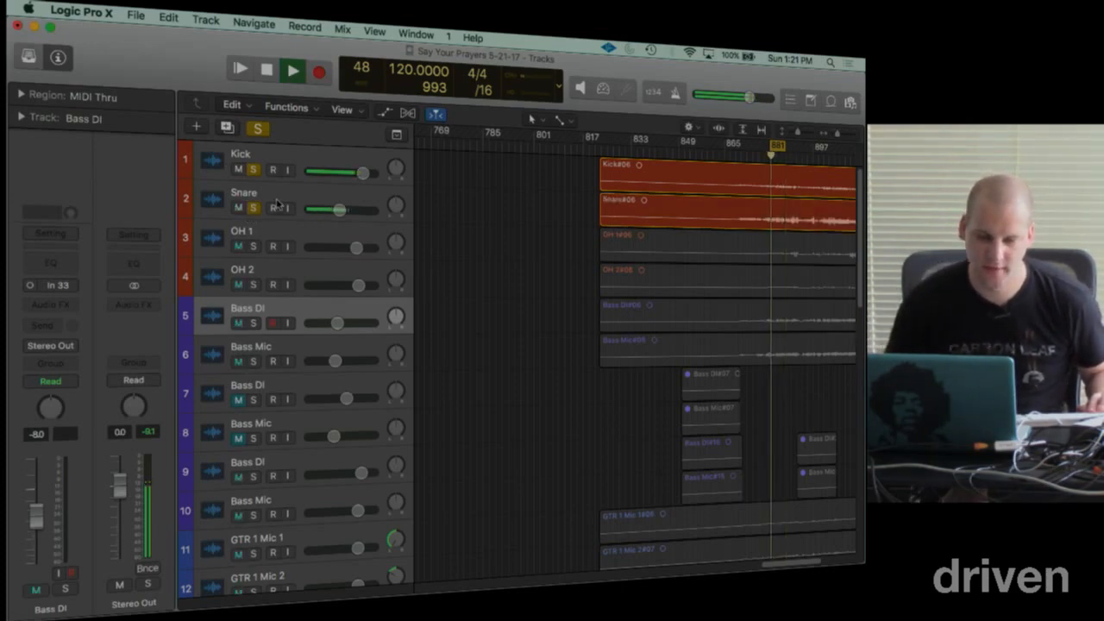
pyautogui.moveTo(339, 209); pyautogui.dragTo(352, 209)
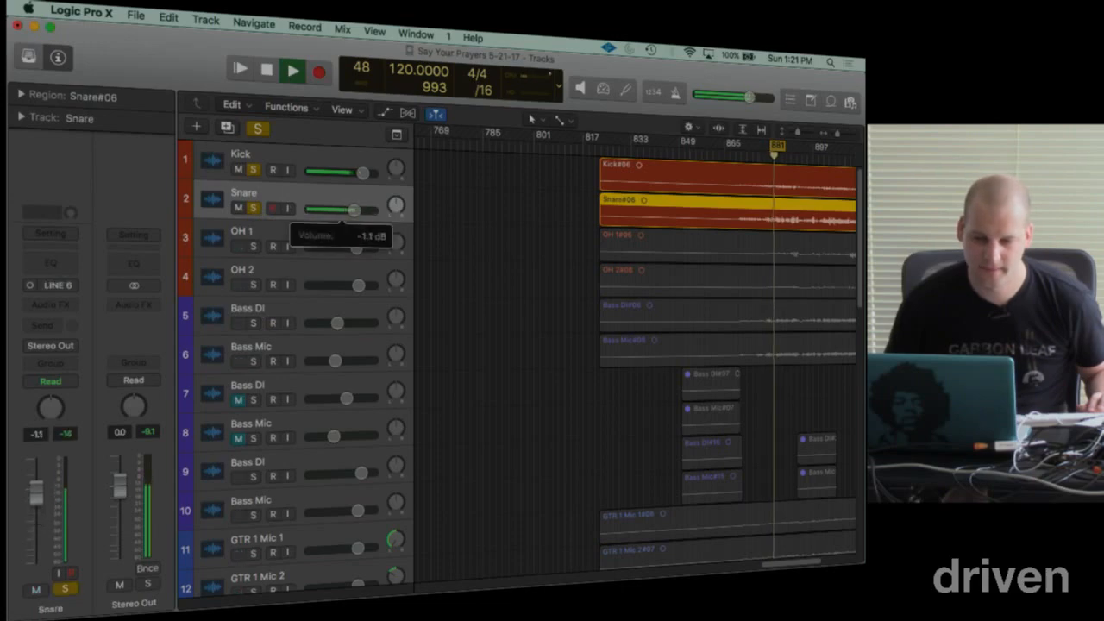
pyautogui.click(254, 247)
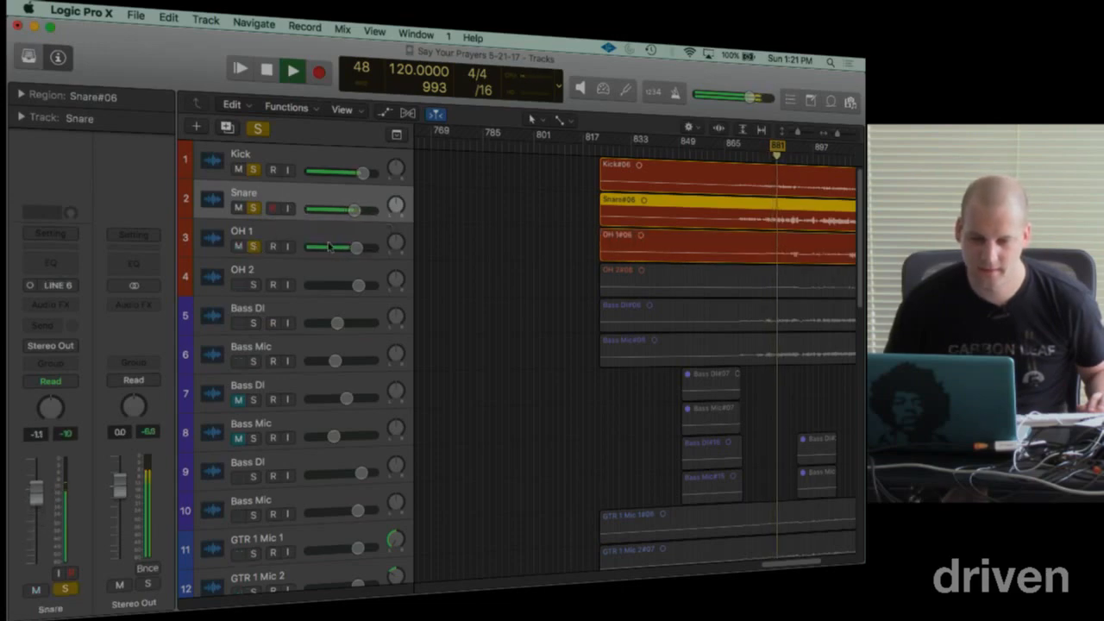
pyautogui.click(253, 284)
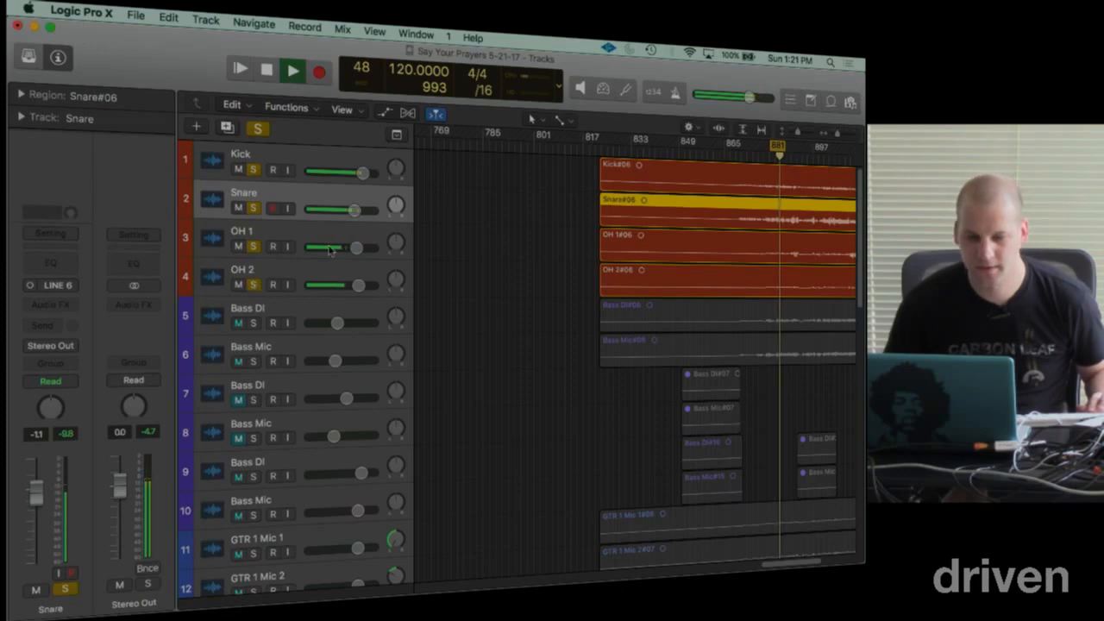
# Step: Clear all solos, restart playback from around bar 849, and fit the arrangement horizontally
pyautogui.click(258, 130)
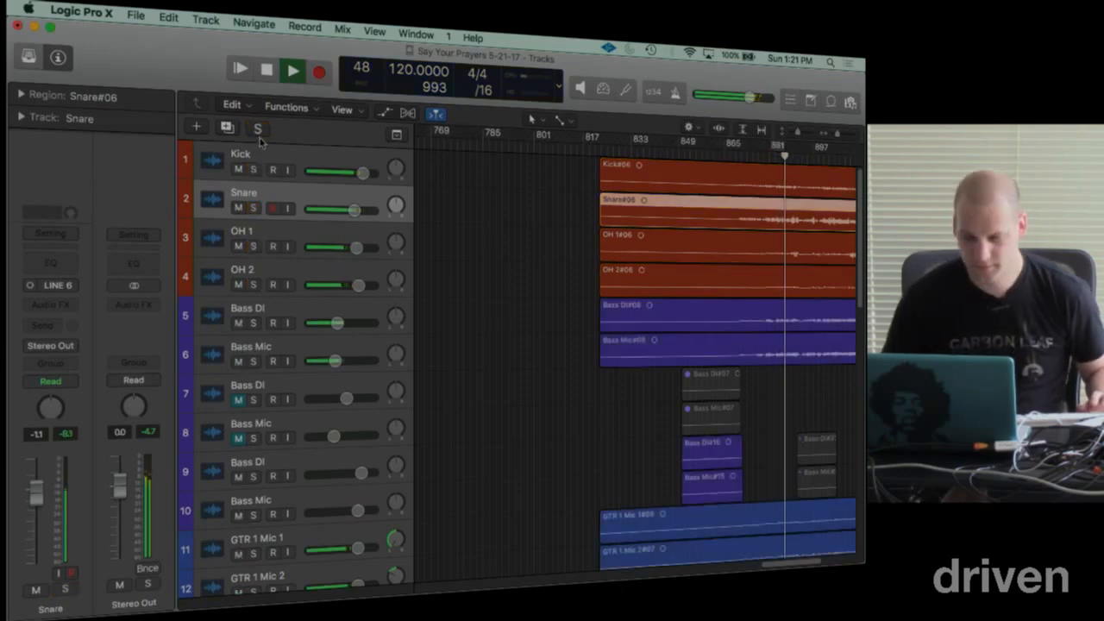
pyautogui.scroll(-15, 358, 374)
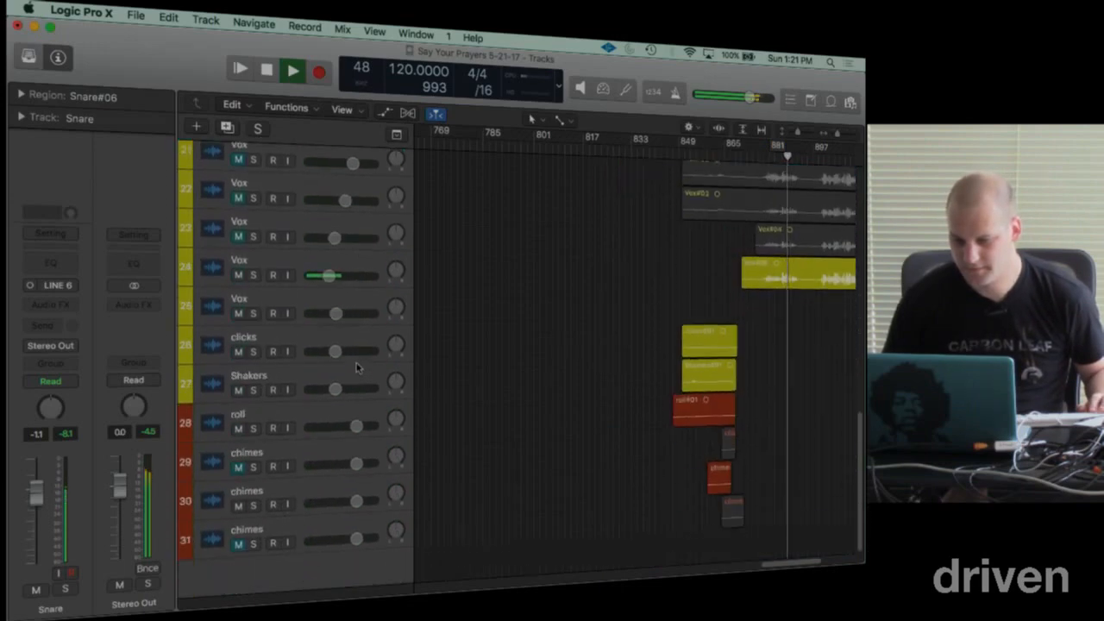
pyautogui.scroll(9, 358, 369)
pyautogui.press('space')
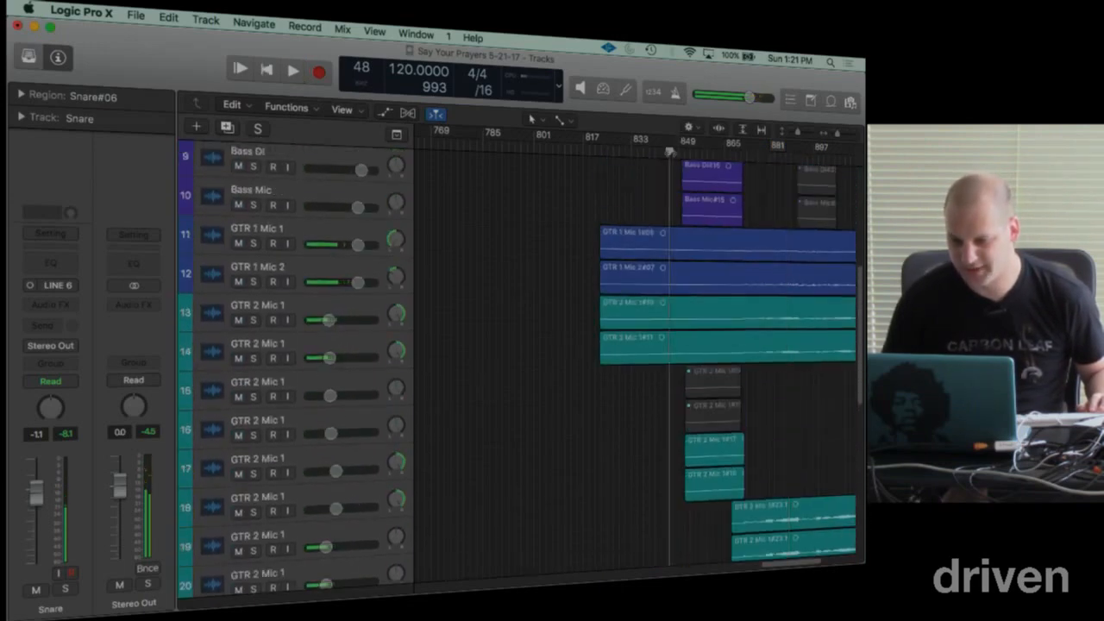
pyautogui.click(680, 152)
pyautogui.press('space')
pyautogui.scroll(7, 574, 282)
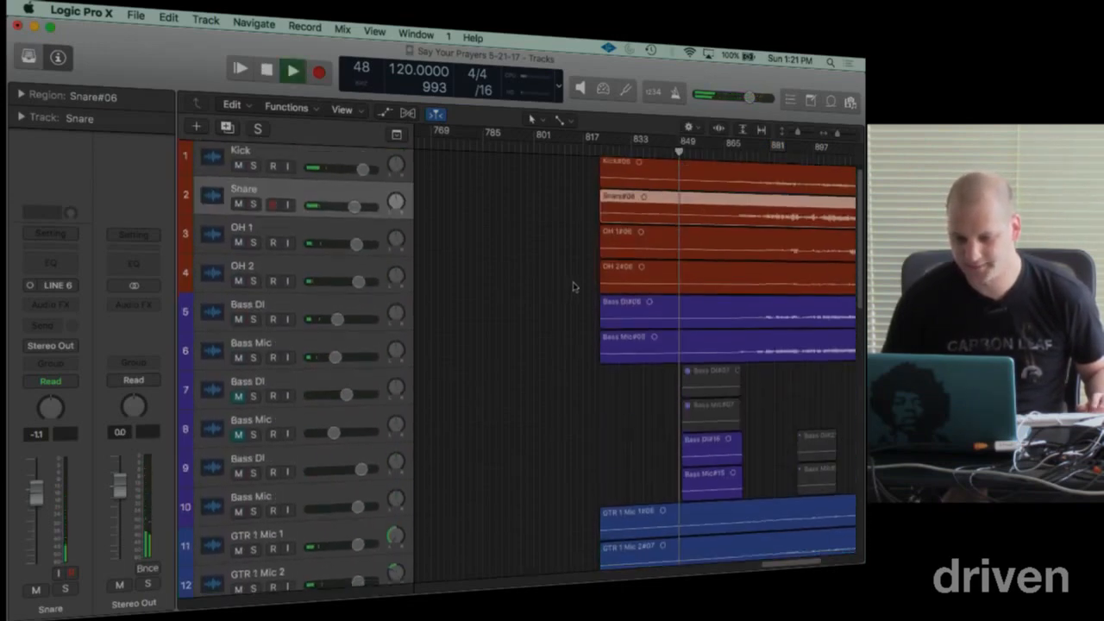
pyautogui.scroll(-11, 574, 280)
pyautogui.scroll(10, 574, 276)
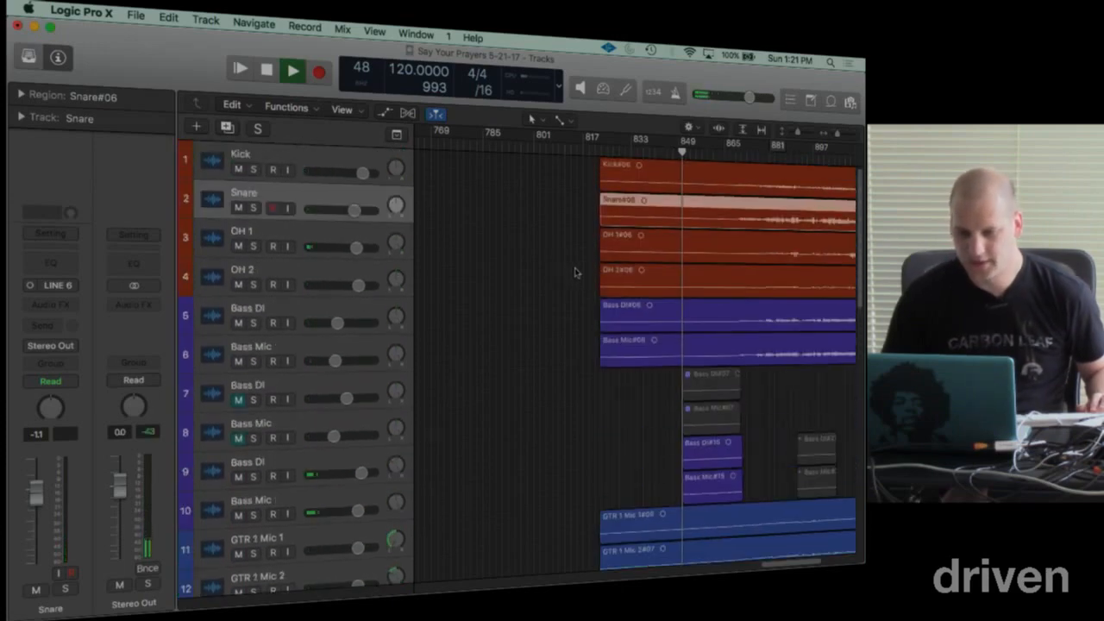
pyautogui.click(761, 130)
# Step: Fit all tracks vertically and select the drum tracks plus Bass DI and Bass Mic
pyautogui.click(743, 129)
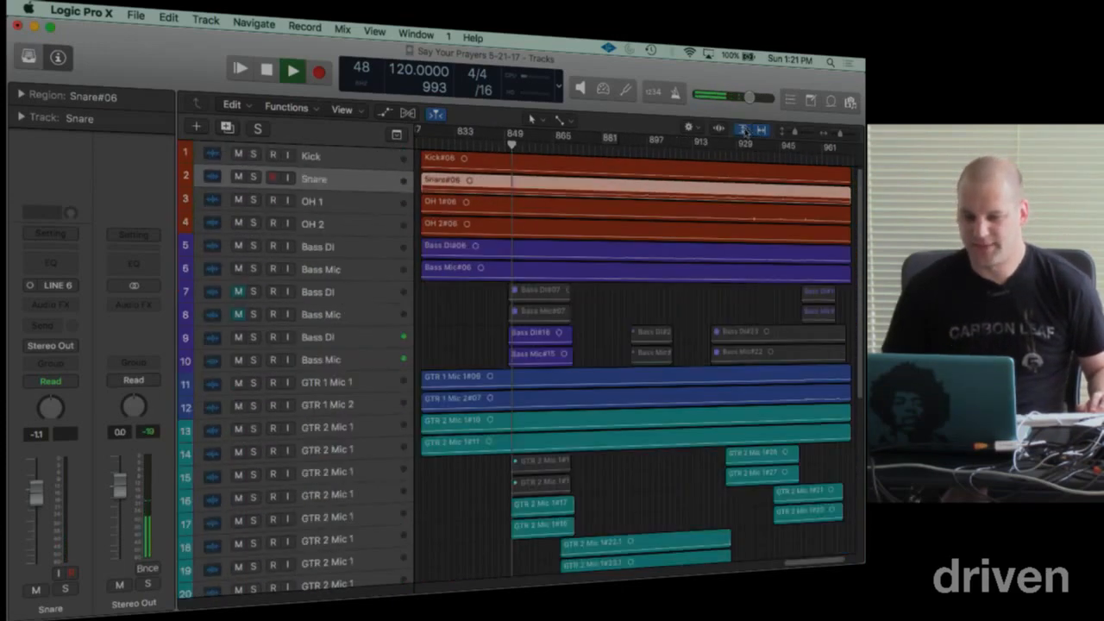
pyautogui.press('Up')
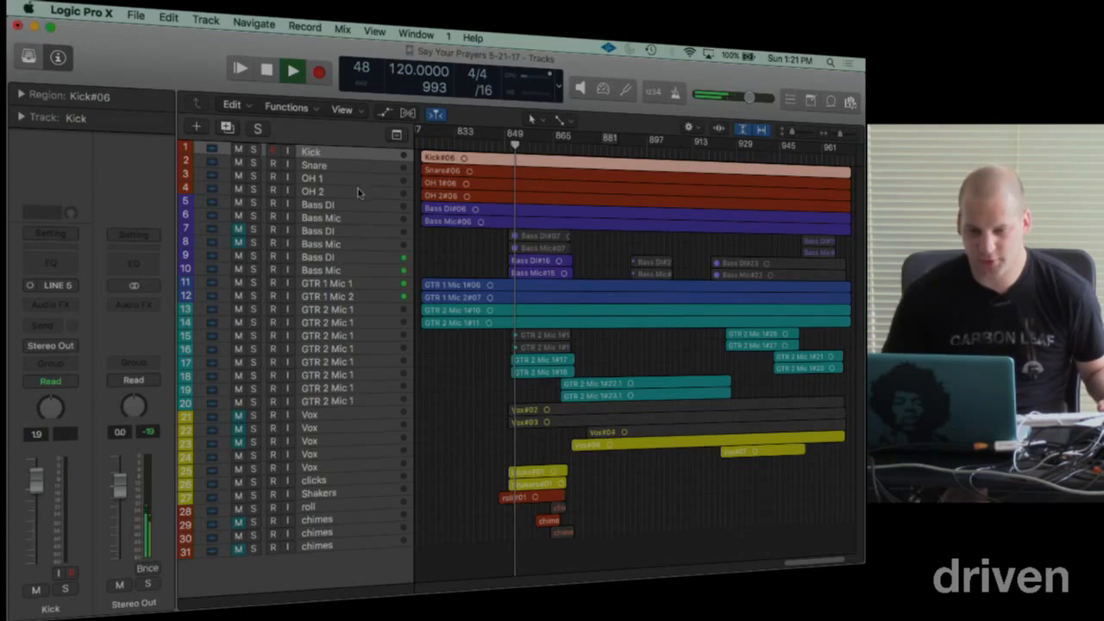
pyautogui.keyDown('shift'); pyautogui.click(358, 191); pyautogui.keyUp('shift')
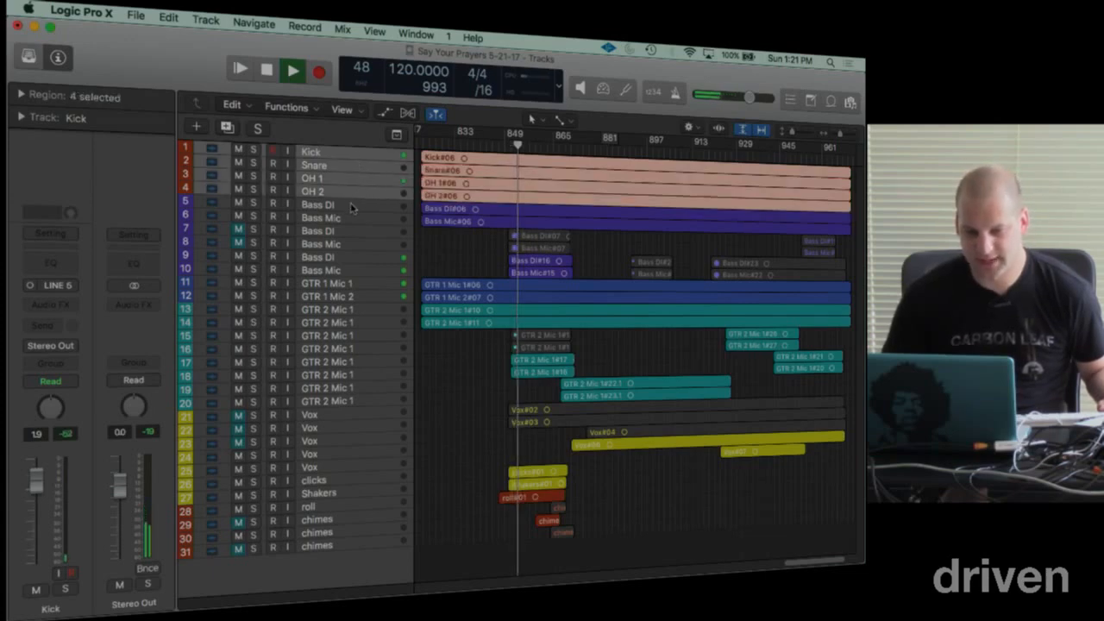
pyautogui.click(351, 206)
pyautogui.keyDown('shift'); pyautogui.click(351, 216); pyautogui.keyUp('shift')
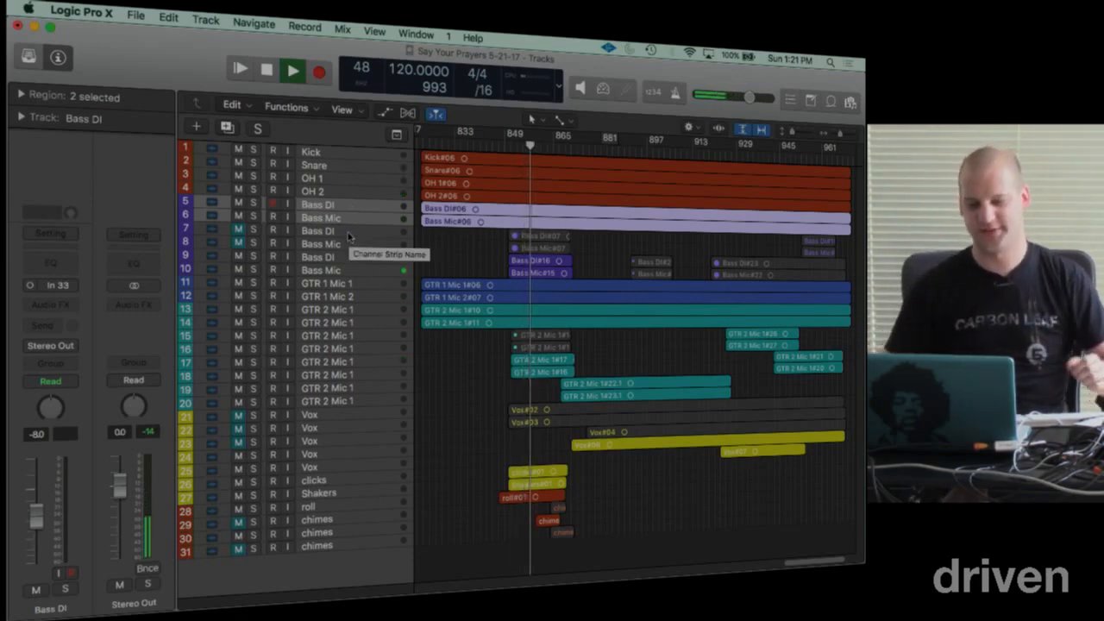
# Step: Stop playback, deselect the bass regions, and make the track rows slightly taller
pyautogui.press('space')
pyautogui.moveTo(364, 585)
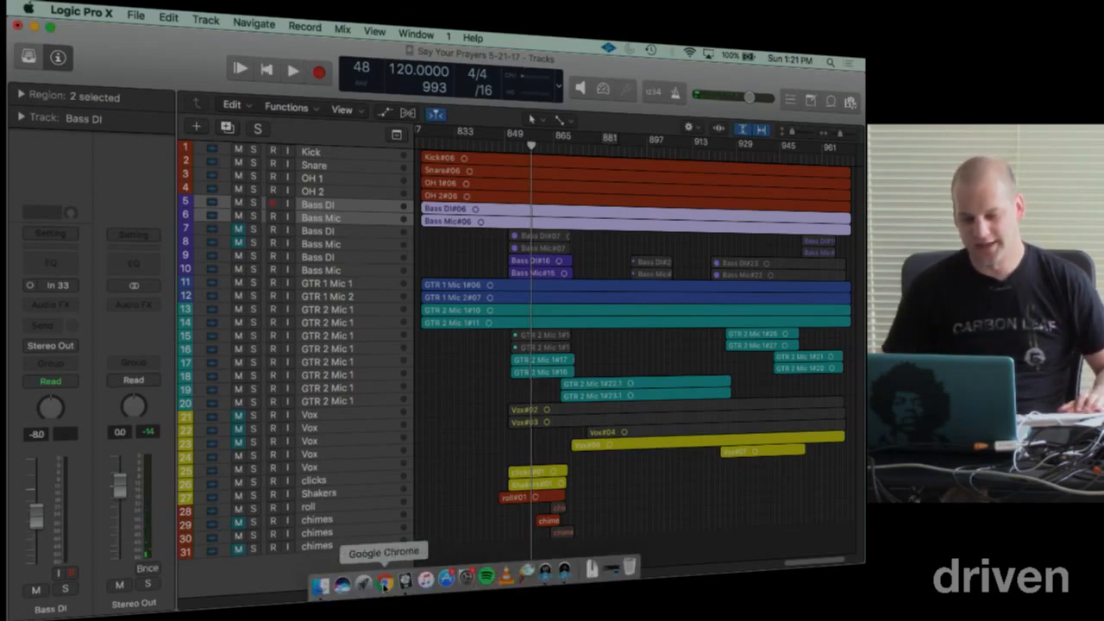
pyautogui.click(618, 518)
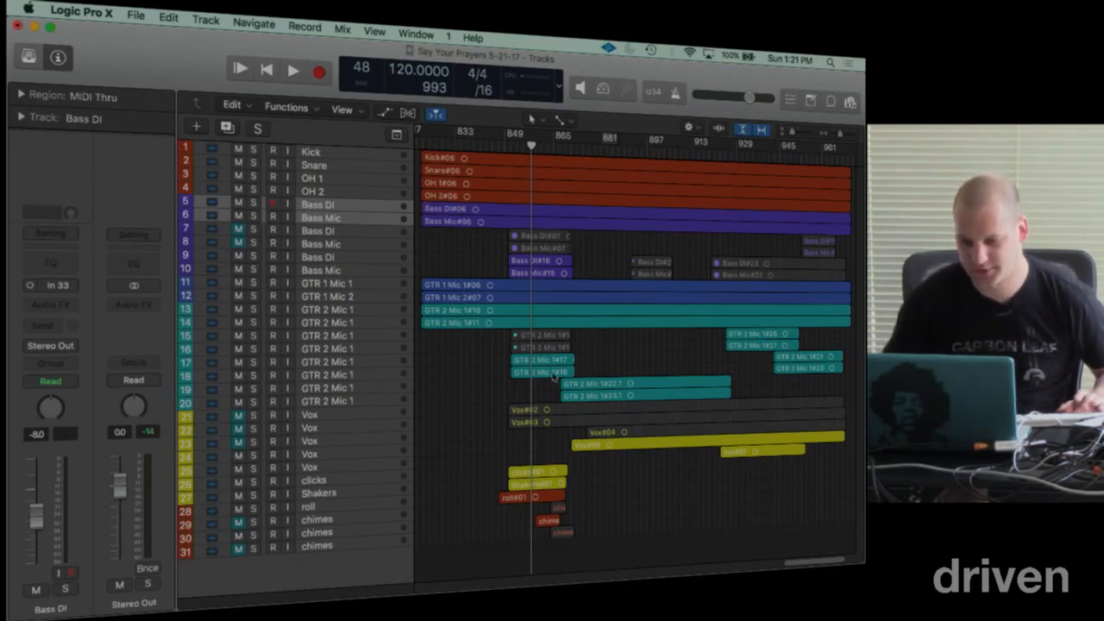
pyautogui.click(802, 134)
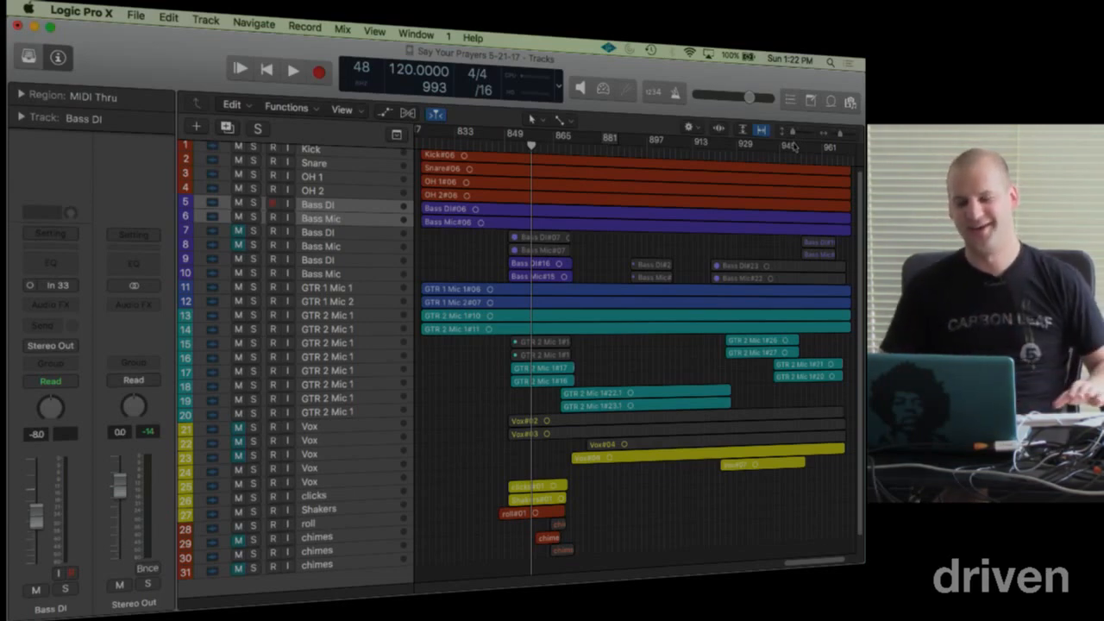
# Step: Play from about bar 846, raise the Vox volume to 0.8 dB, and adjust its Bus 1 send
pyautogui.click(509, 143)
pyautogui.press('space')
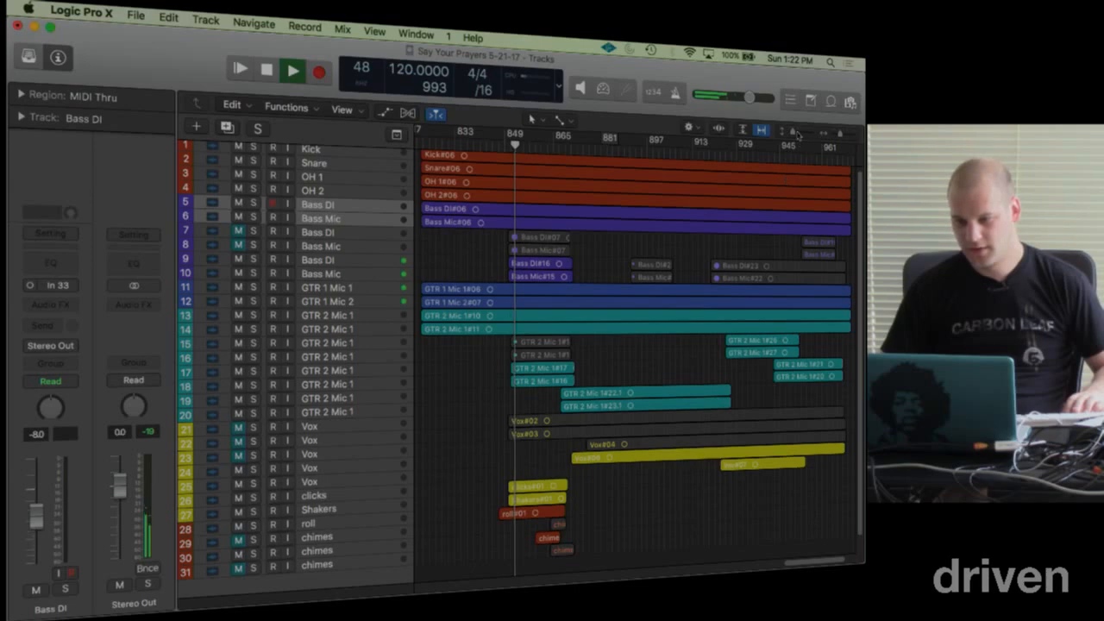
pyautogui.click(253, 427)
pyautogui.click(253, 427)
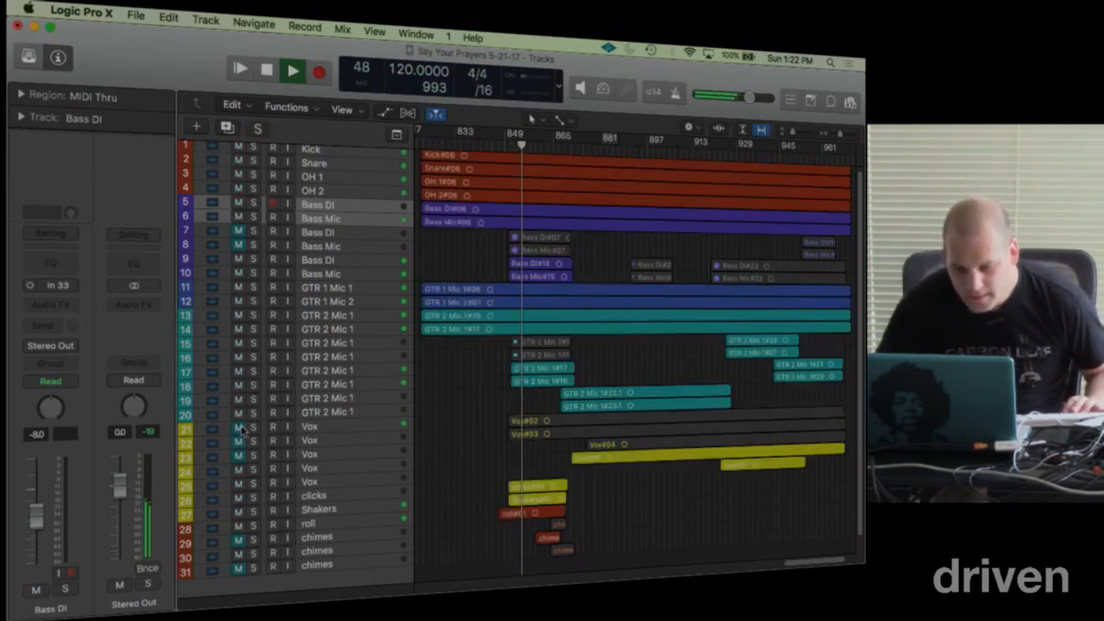
pyautogui.click(309, 427)
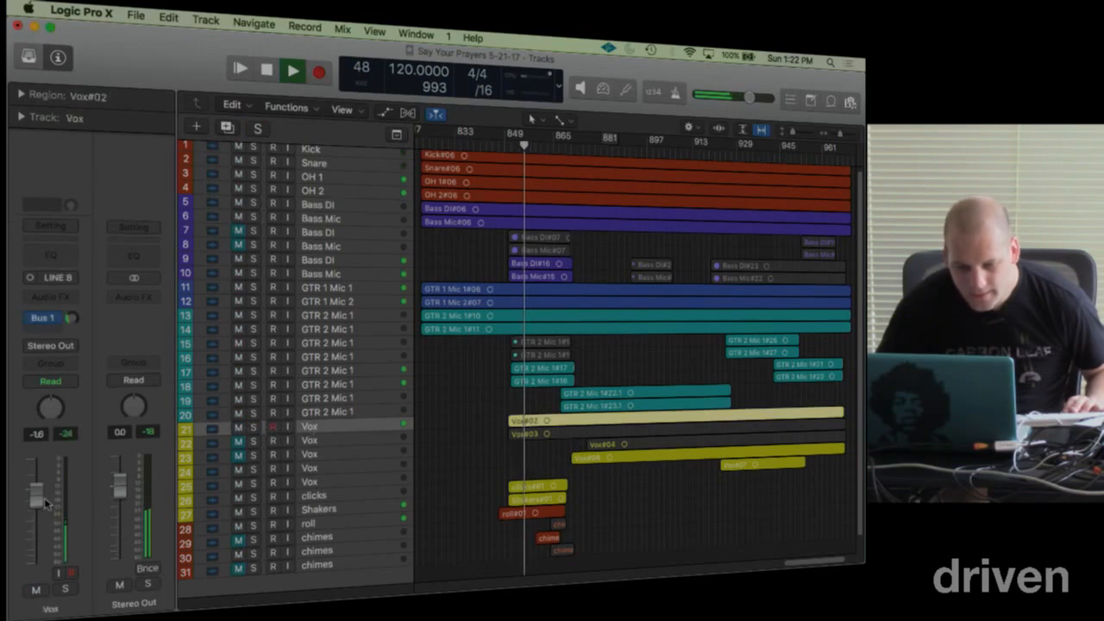
pyautogui.moveTo(38, 496); pyautogui.dragTo(37, 487)
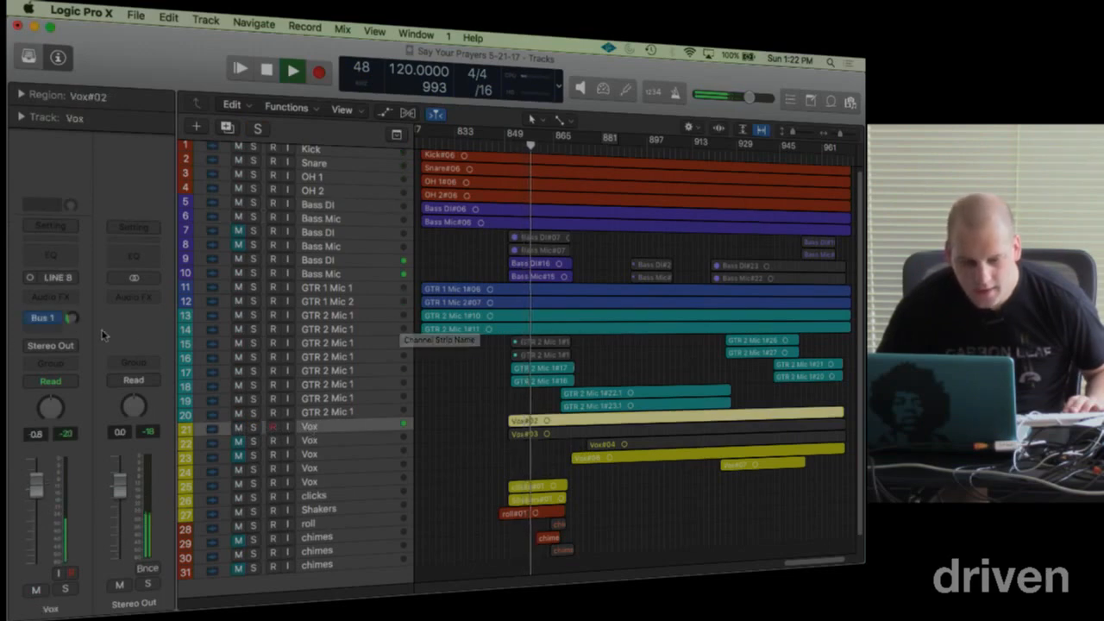
pyautogui.moveTo(73, 318); pyautogui.dragTo(72, 312)
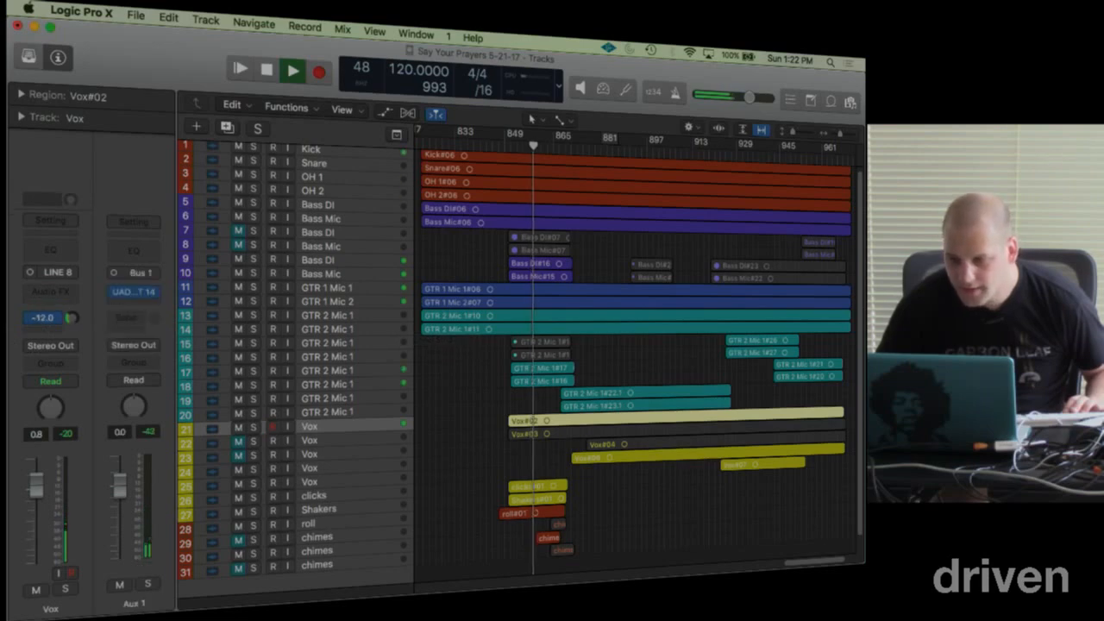
# Step: Unmute the two muted GTR 2 Mic regions
pyautogui.click(556, 343)
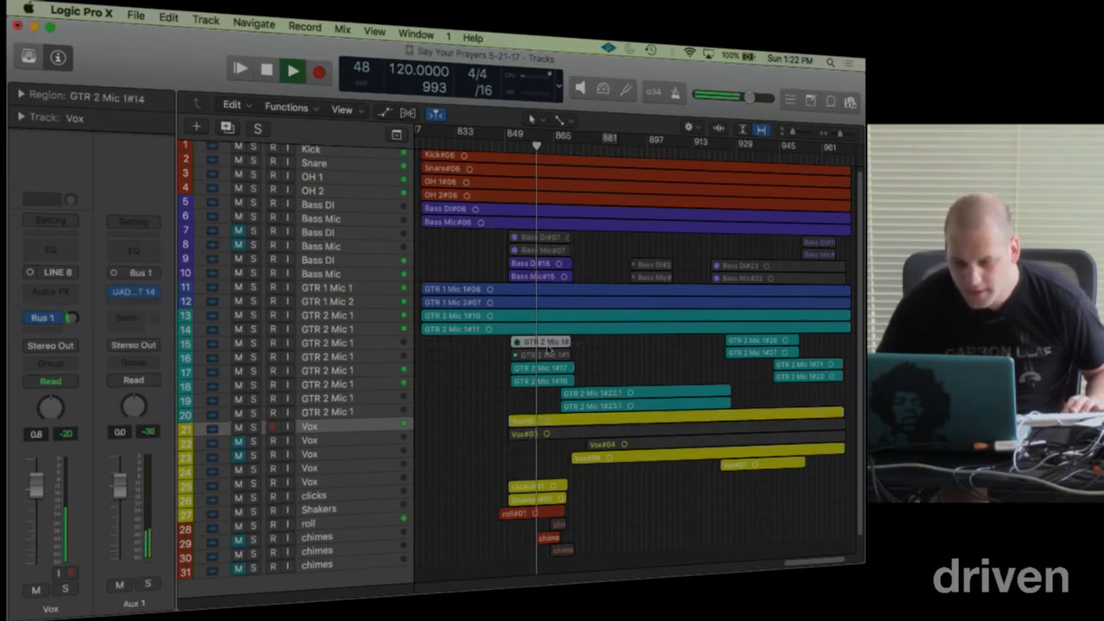
pyautogui.keyDown('shift'); pyautogui.click(556, 354); pyautogui.keyUp('shift')
pyautogui.rightClick(565, 354)
pyautogui.click(565, 355)
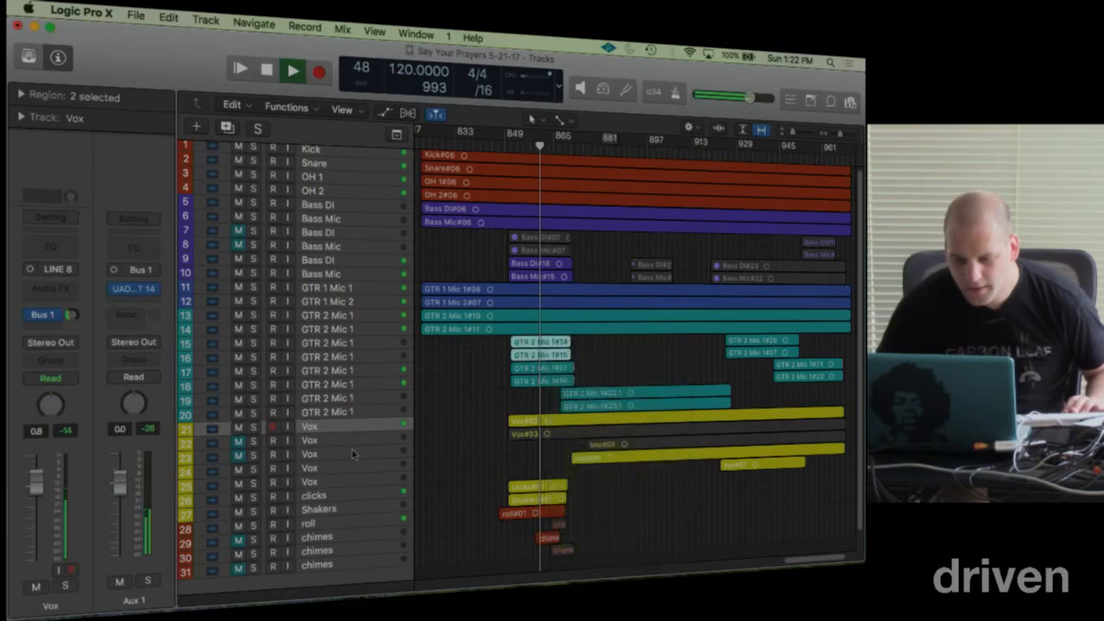
# Step: Mute the Vox track holding the Vox#02 region
pyautogui.click(337, 425)
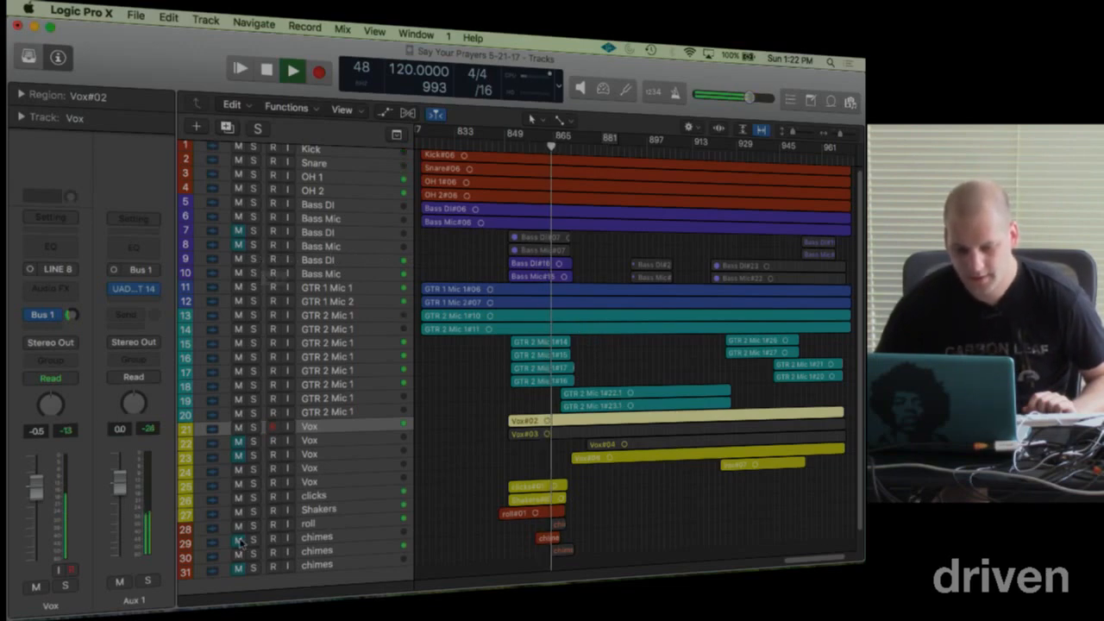
pyautogui.scroll(-2, 528, 523)
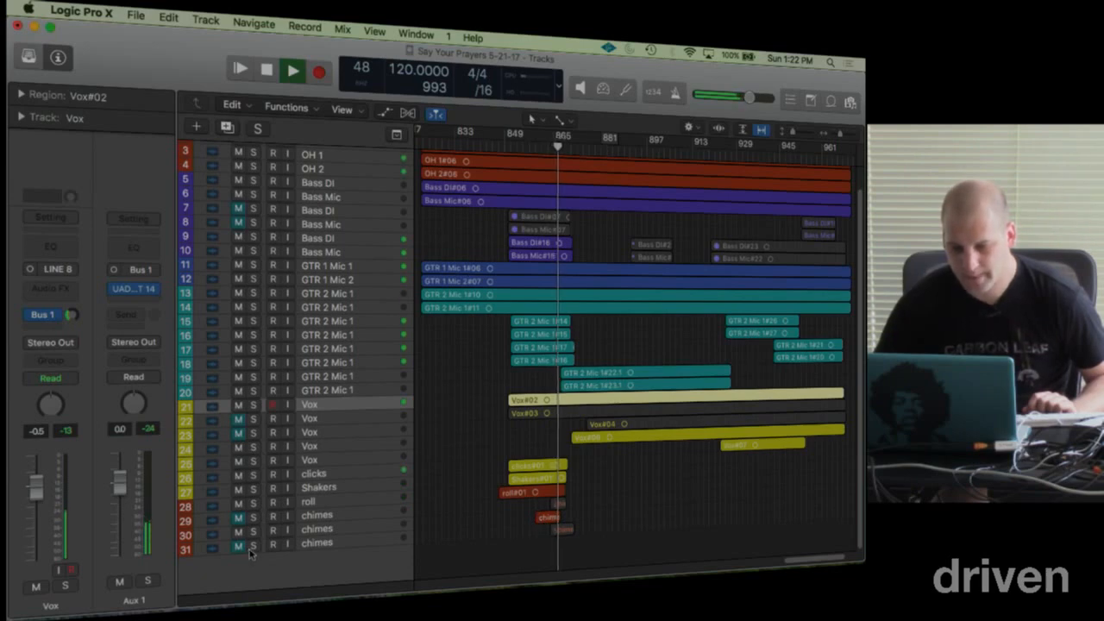
pyautogui.scroll(2, 252, 552)
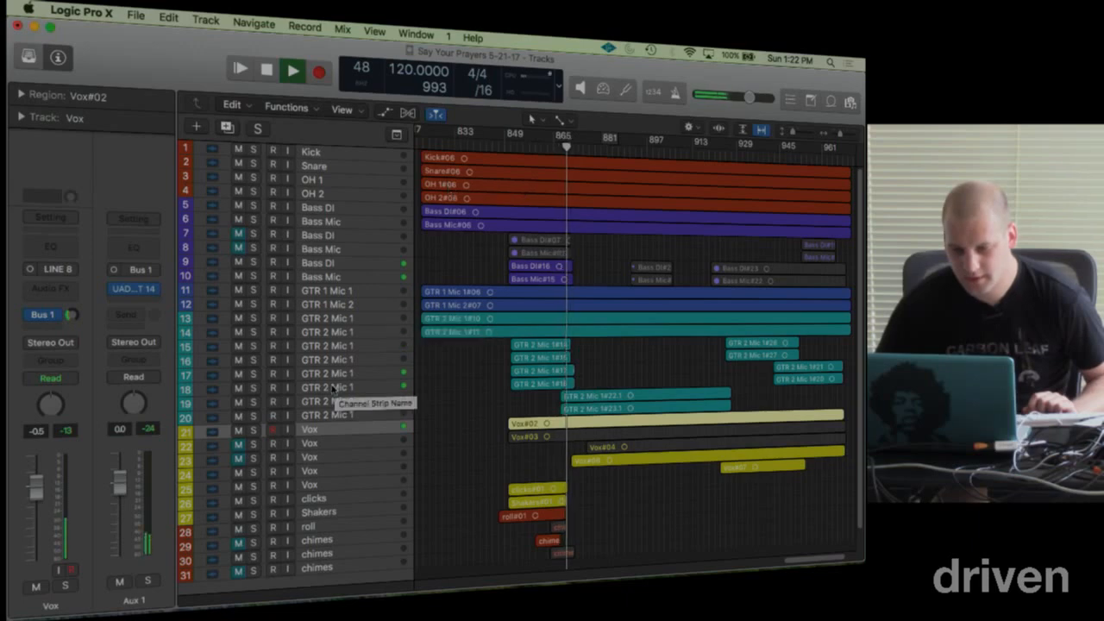
pyautogui.click(240, 430)
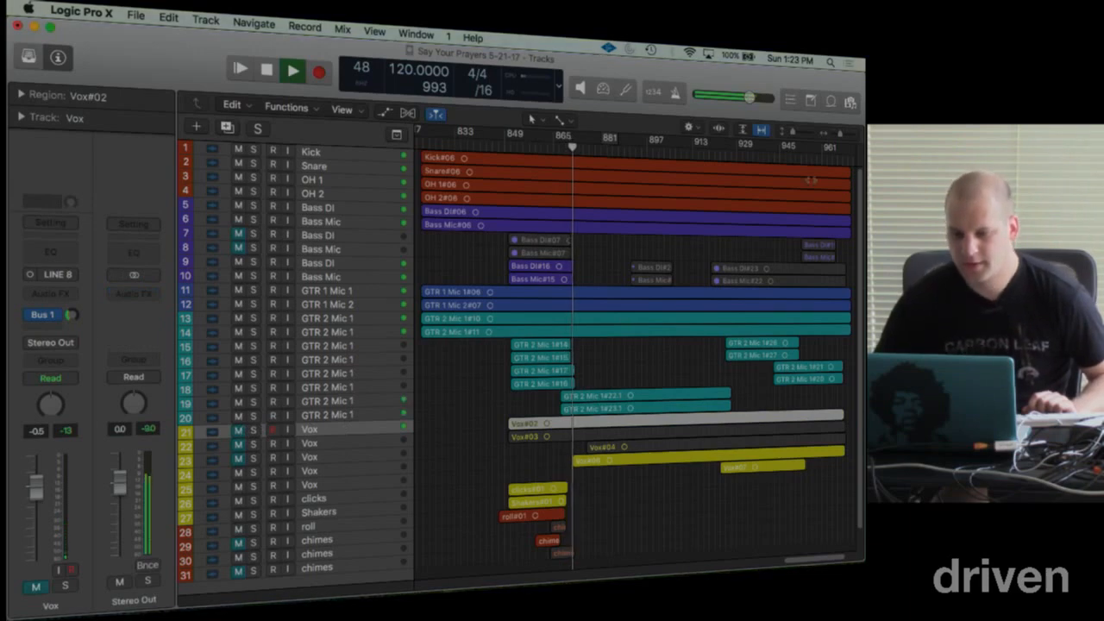
# Step: Make the track rows taller and raise the GTR 2 Mic 1 track 19 and 20 volumes
pyautogui.moveTo(794, 132); pyautogui.dragTo(801, 134)
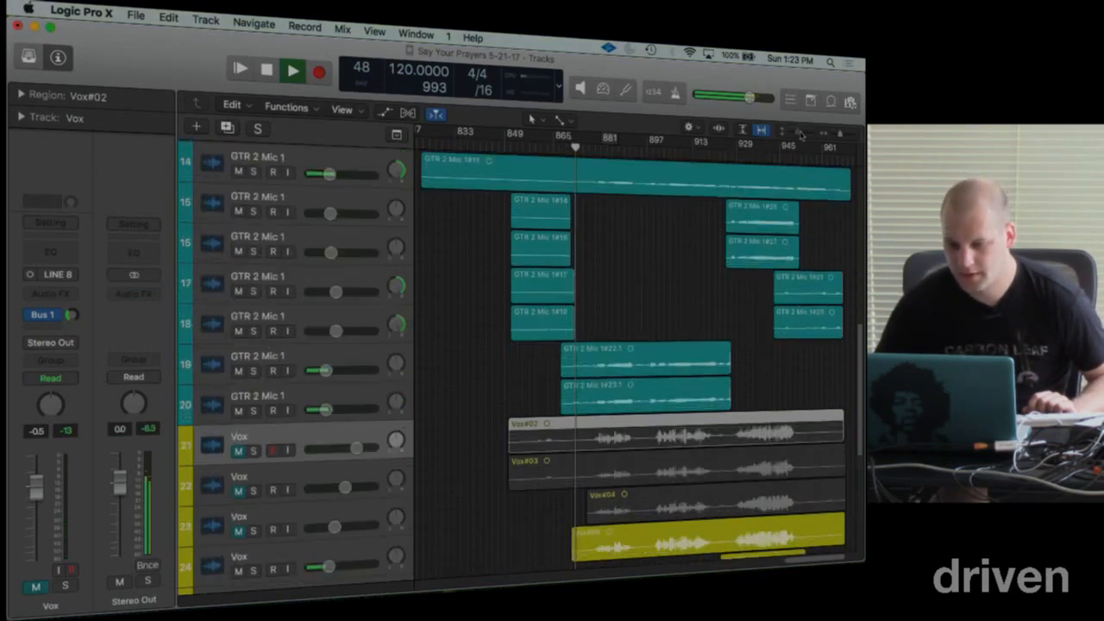
pyautogui.scroll(3, 509, 382)
pyautogui.scroll(-5, 509, 382)
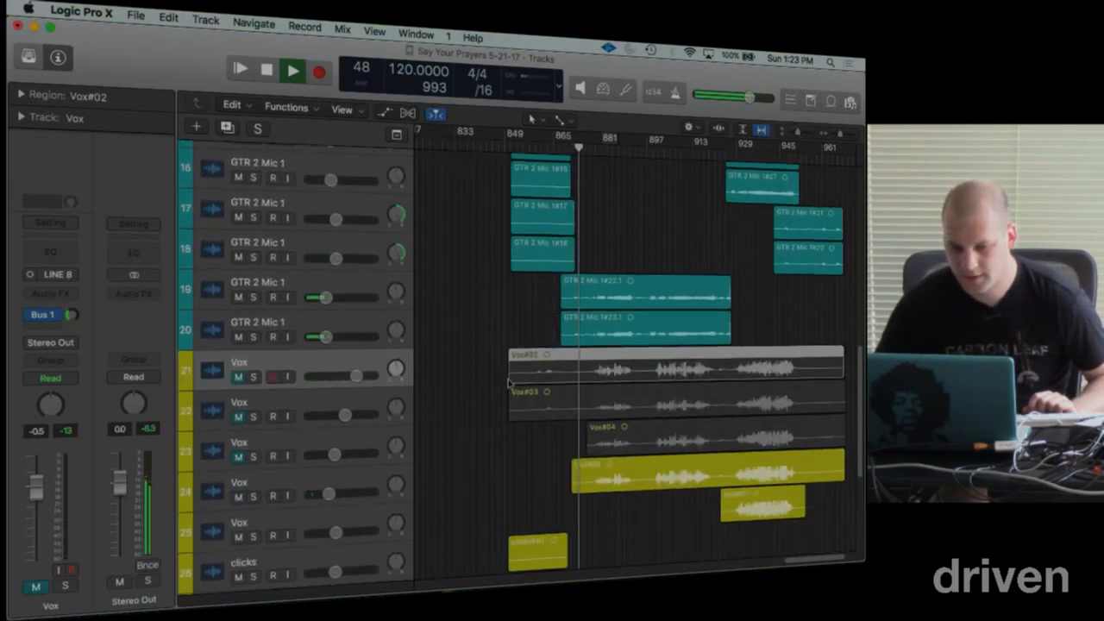
pyautogui.moveTo(324, 296); pyautogui.dragTo(344, 297)
pyautogui.moveTo(325, 336); pyautogui.dragTo(339, 336)
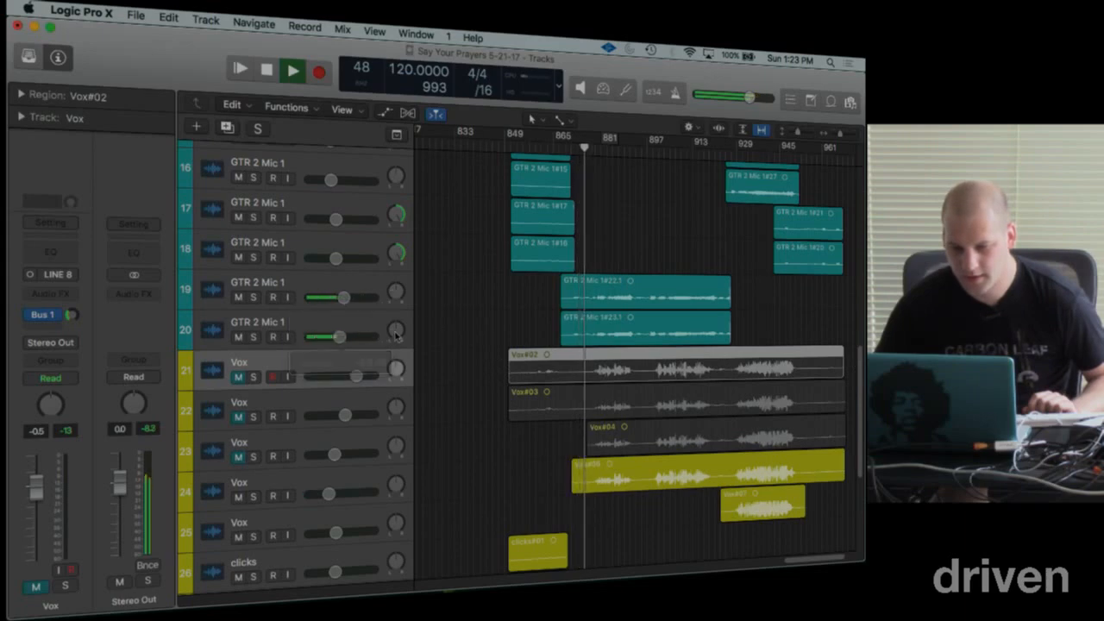
# Step: Raise the volume fader on Vox track 24
pyautogui.scroll(2, 441, 307)
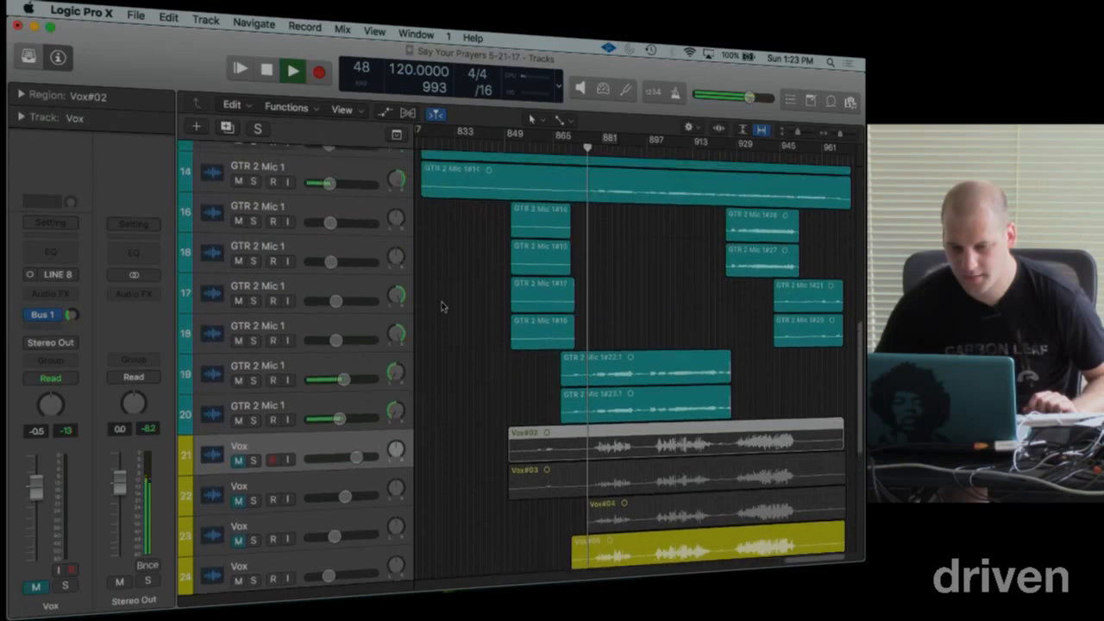
pyautogui.scroll(5, 441, 306)
pyautogui.scroll(-3, 433, 308)
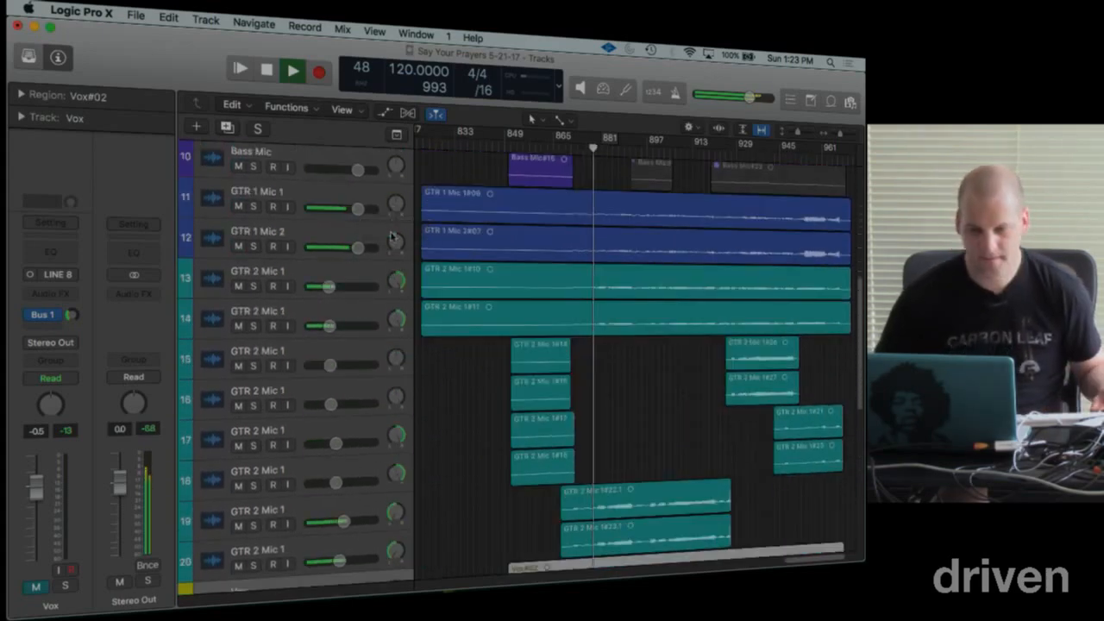
pyautogui.scroll(-8, 444, 302)
pyautogui.scroll(3, 438, 304)
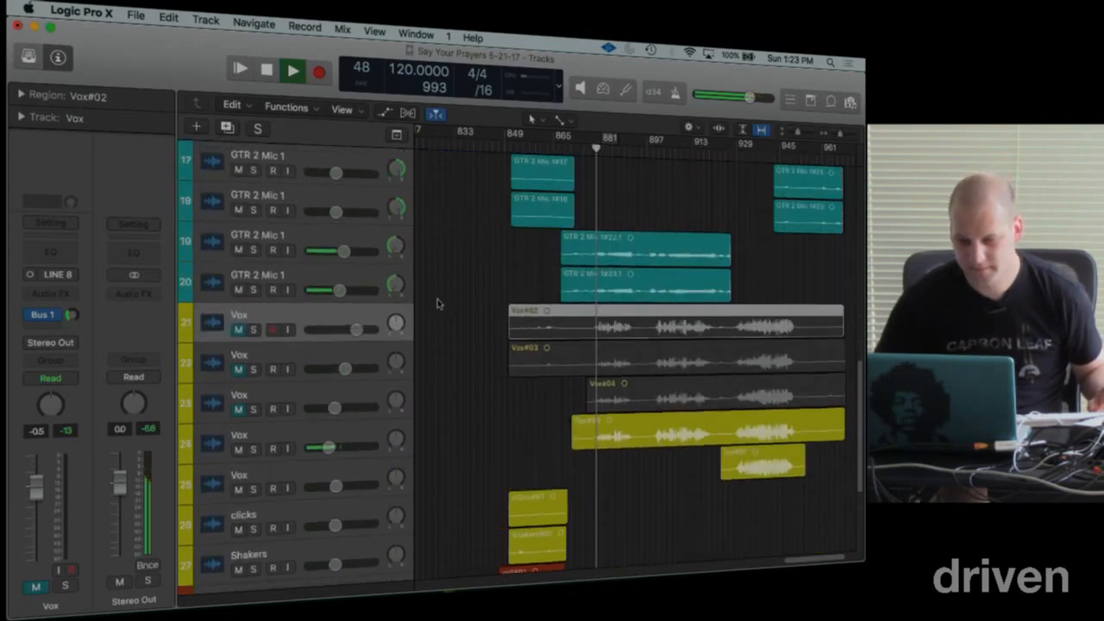
pyautogui.scroll(1, 437, 304)
pyautogui.moveTo(329, 495); pyautogui.dragTo(344, 493)
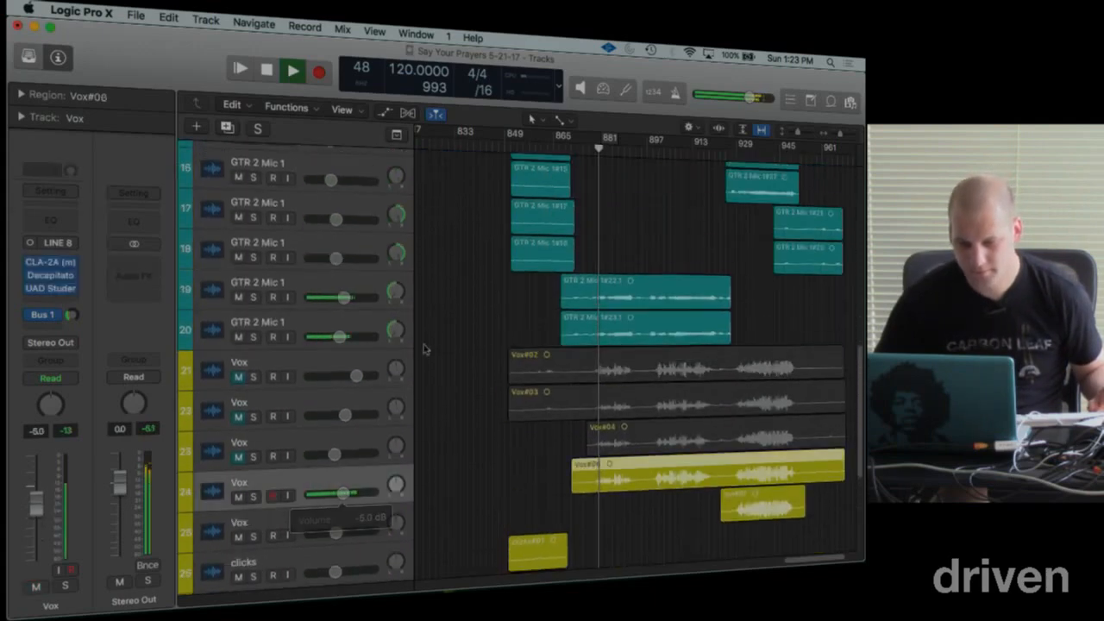
# Step: Lower GTR 2 Mic 1 tracks 19 and 20 together, bringing track 20 to -14.6 dB
pyautogui.click(358, 287)
pyautogui.keyDown('shift'); pyautogui.click(362, 328); pyautogui.keyUp('shift')
pyautogui.moveTo(340, 337); pyautogui.dragTo(327, 337)
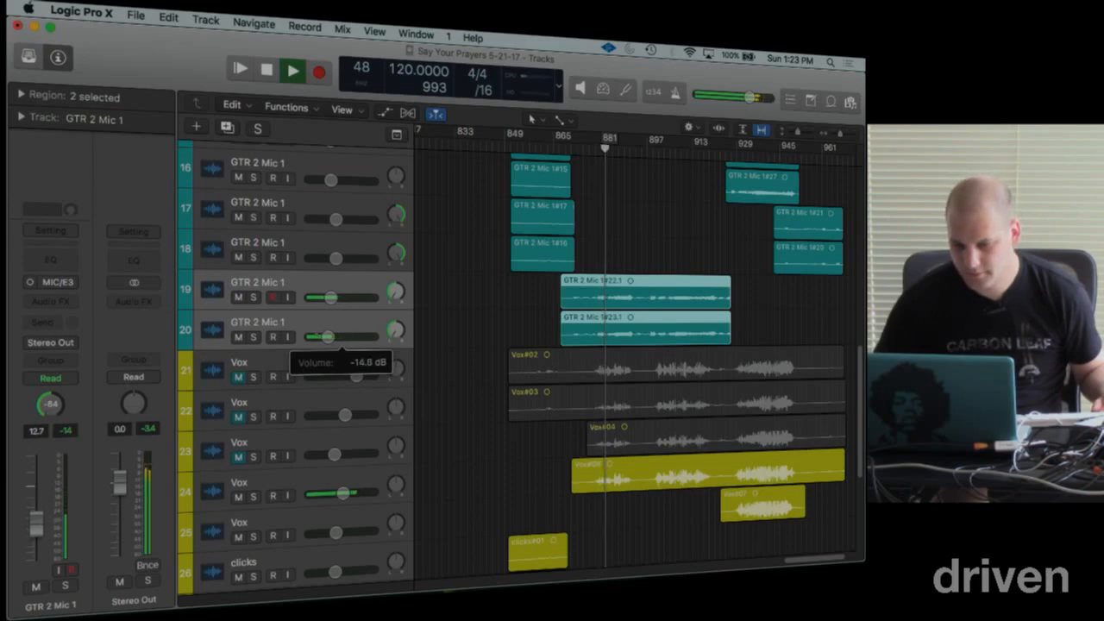
# Step: Fine-tune Vox track 24's volume down to about -7.4 dB
pyautogui.moveTo(343, 493); pyautogui.dragTo(341, 493)
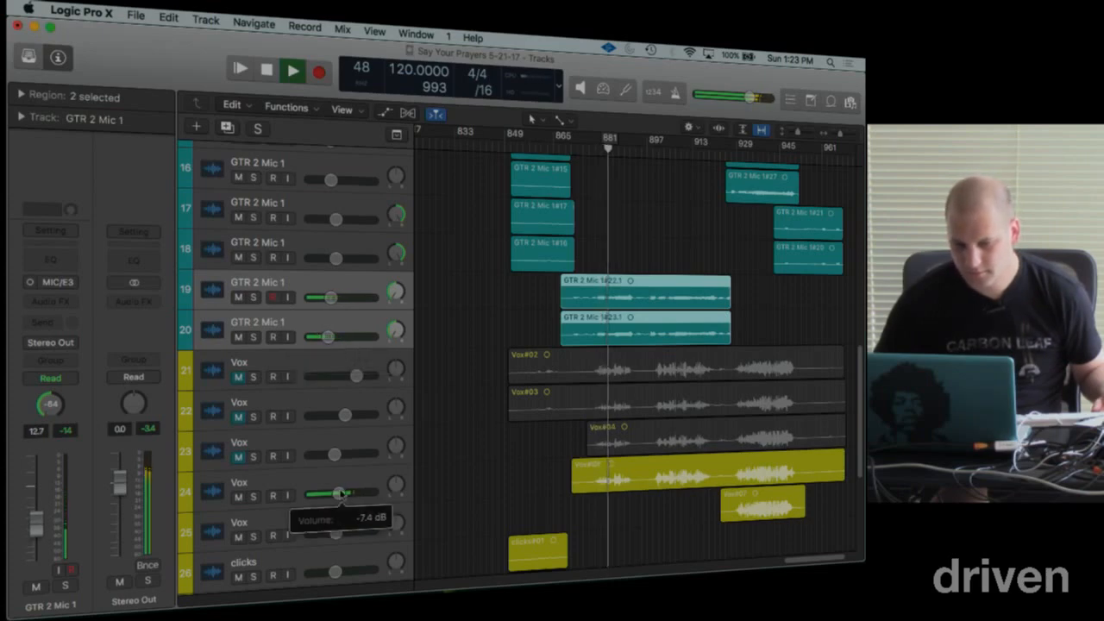
pyautogui.scroll(1, 420, 417)
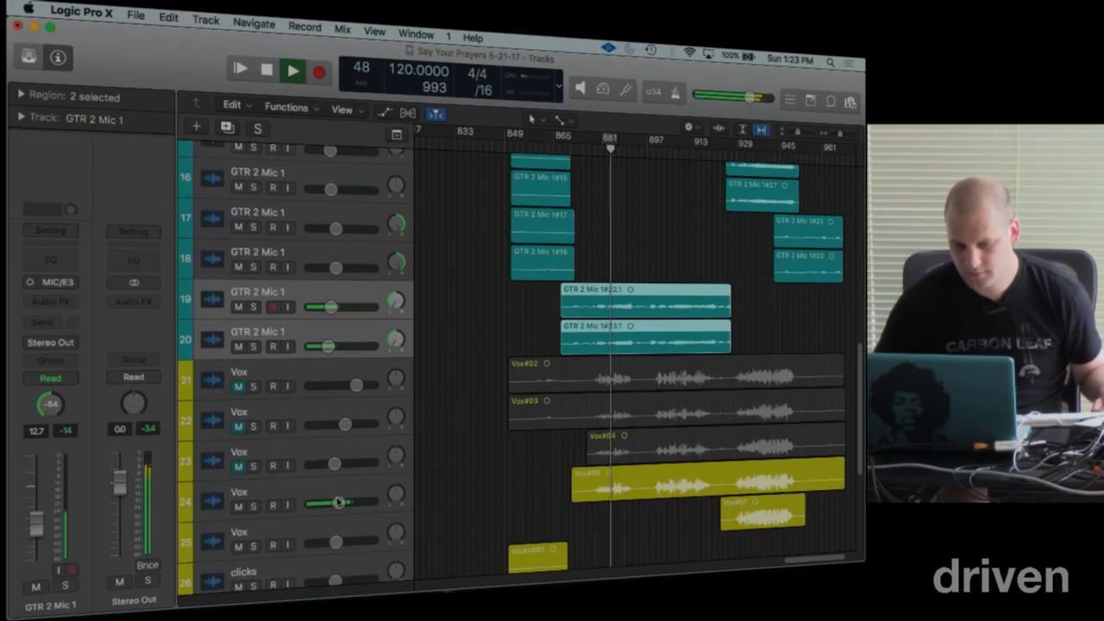
pyautogui.moveTo(339, 502); pyautogui.dragTo(341, 502)
pyautogui.scroll(10, 388, 442)
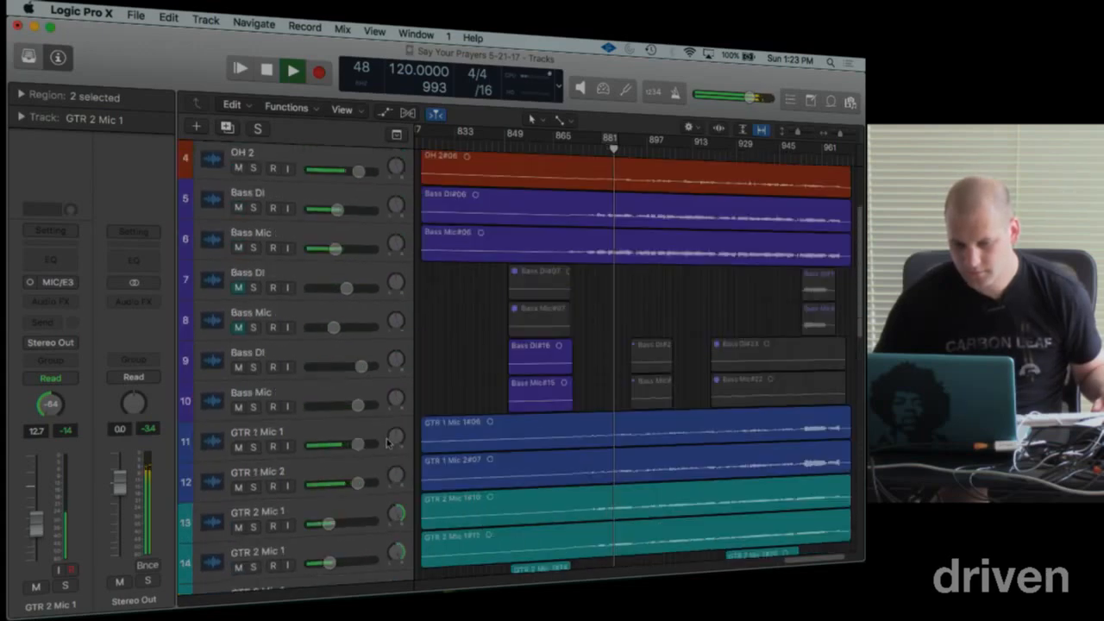
pyautogui.scroll(-7, 387, 438)
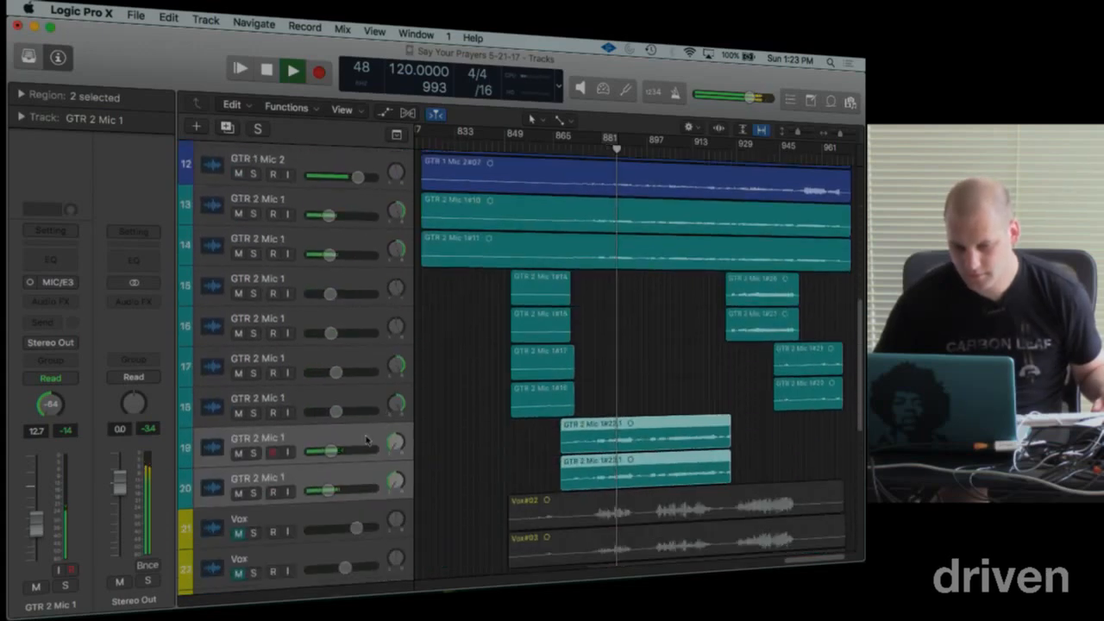
pyautogui.moveTo(332, 450); pyautogui.dragTo(332, 450)
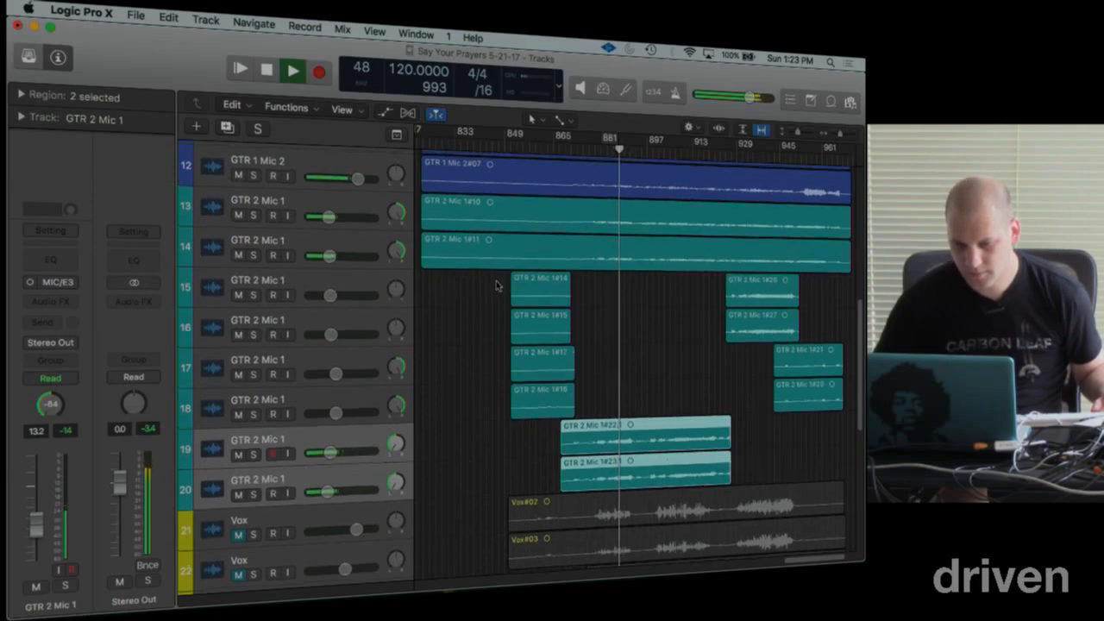
pyautogui.scroll(1, 640, 287)
pyautogui.scroll(-9, 640, 288)
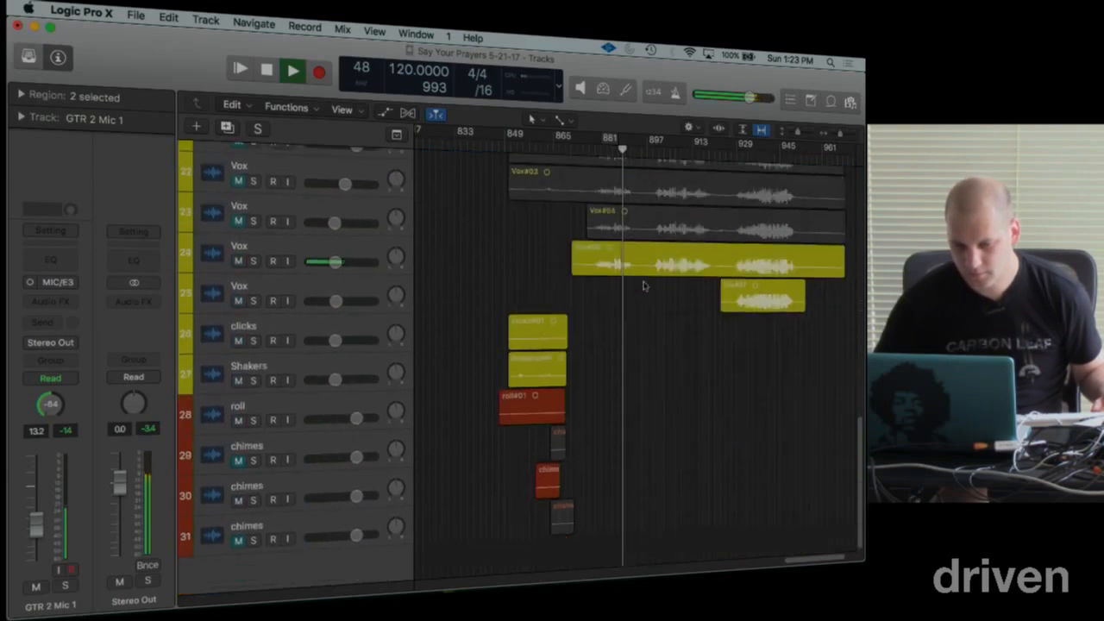
# Step: Solo Vox track 24, make it the current track, and stop playback
pyautogui.press('s')
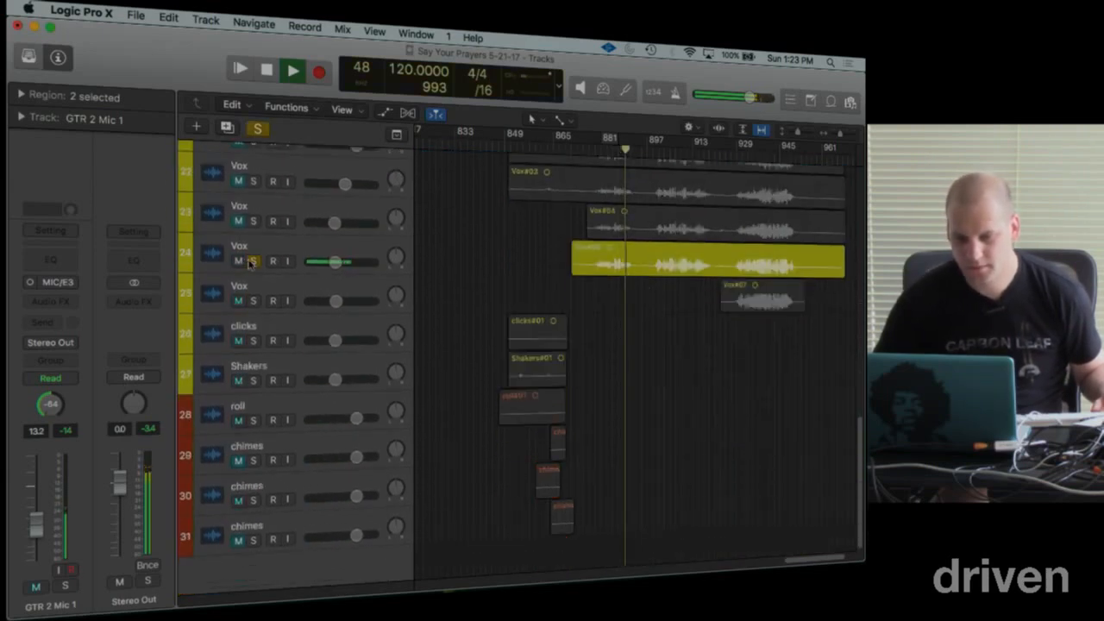
pyautogui.click(655, 154)
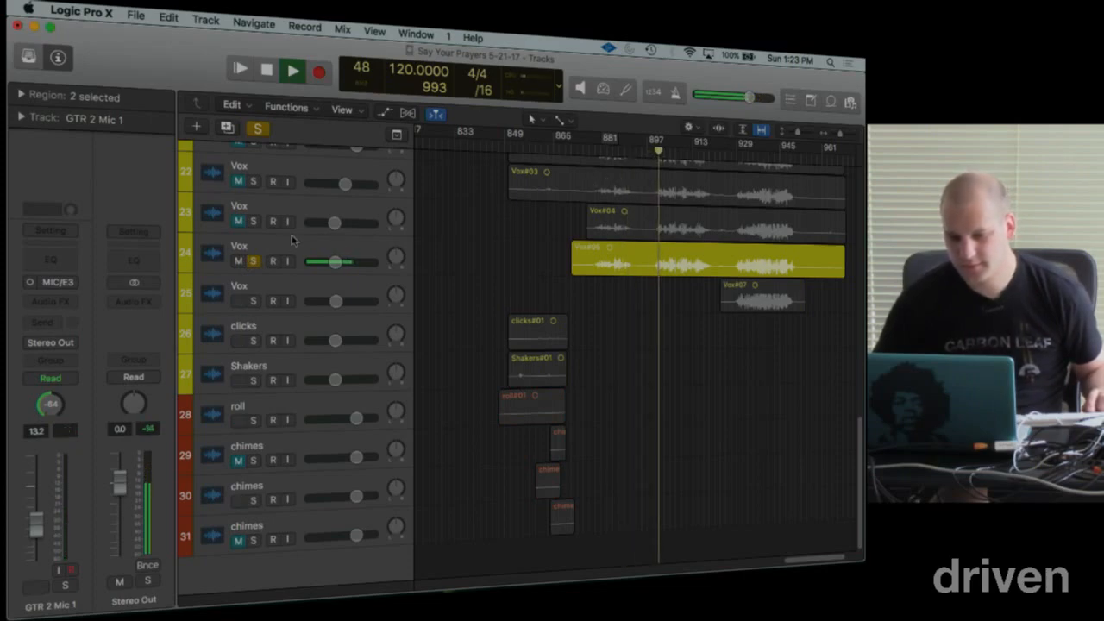
pyautogui.click(256, 261)
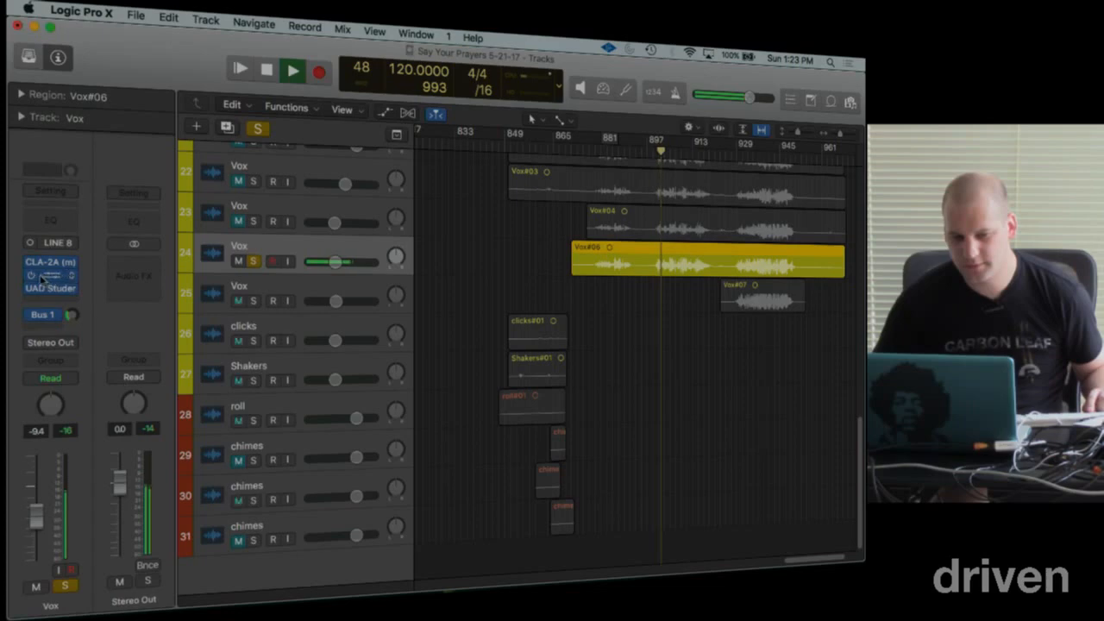
pyautogui.press('space')
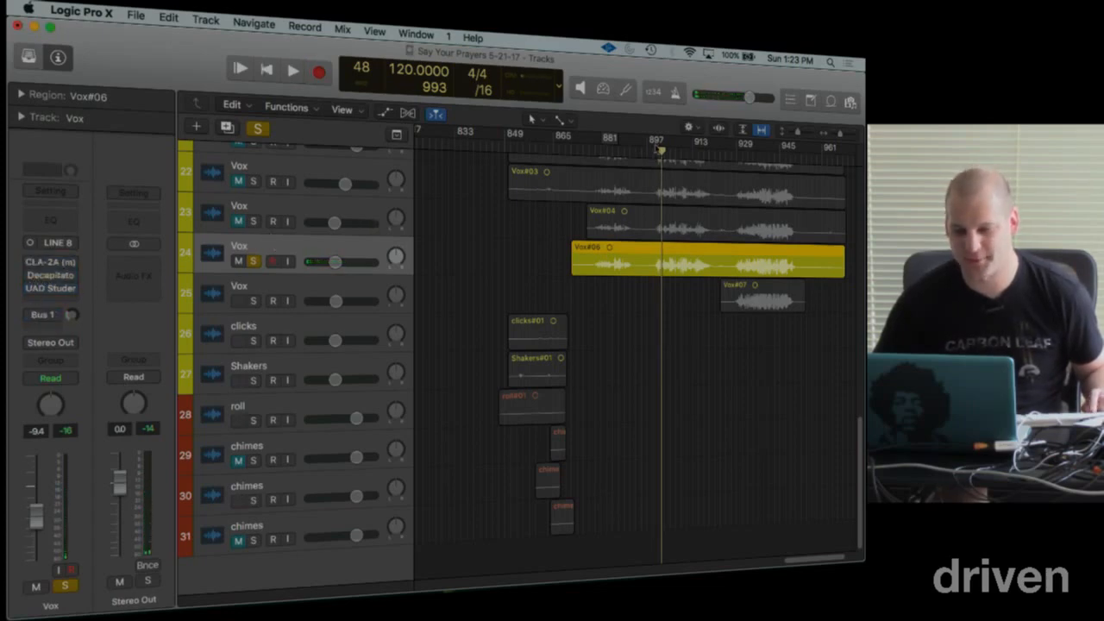
# Step: Loop bars 897–913, audition the section, and open the Vox CLA-2A compressor
pyautogui.moveTo(653, 140); pyautogui.dragTo(703, 140)
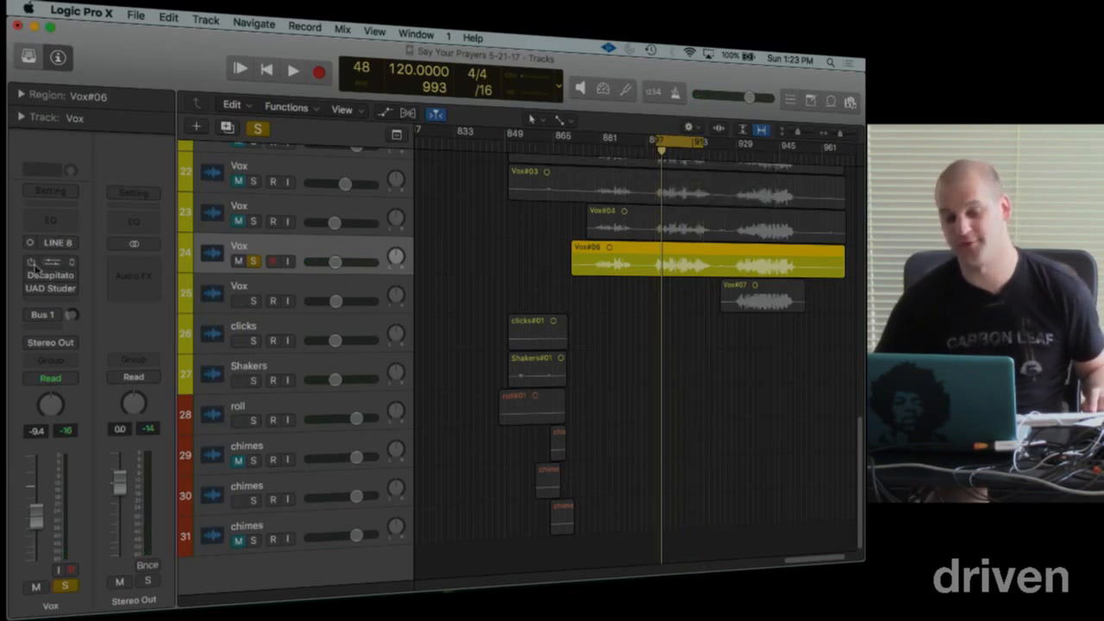
pyautogui.press('space')
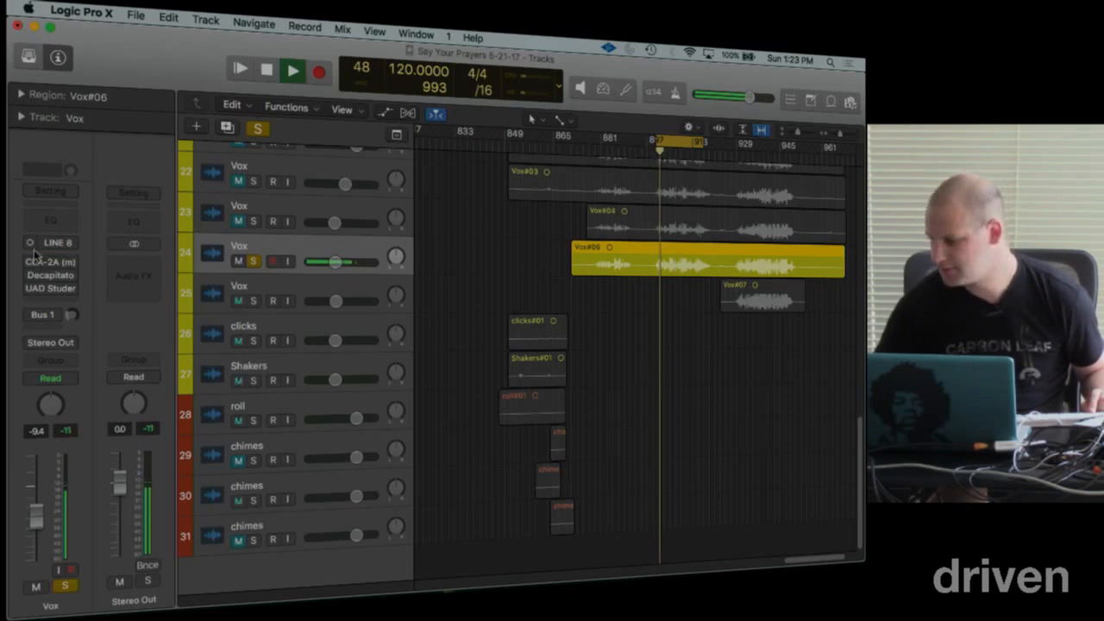
pyautogui.moveTo(37, 265)
pyautogui.press('space')
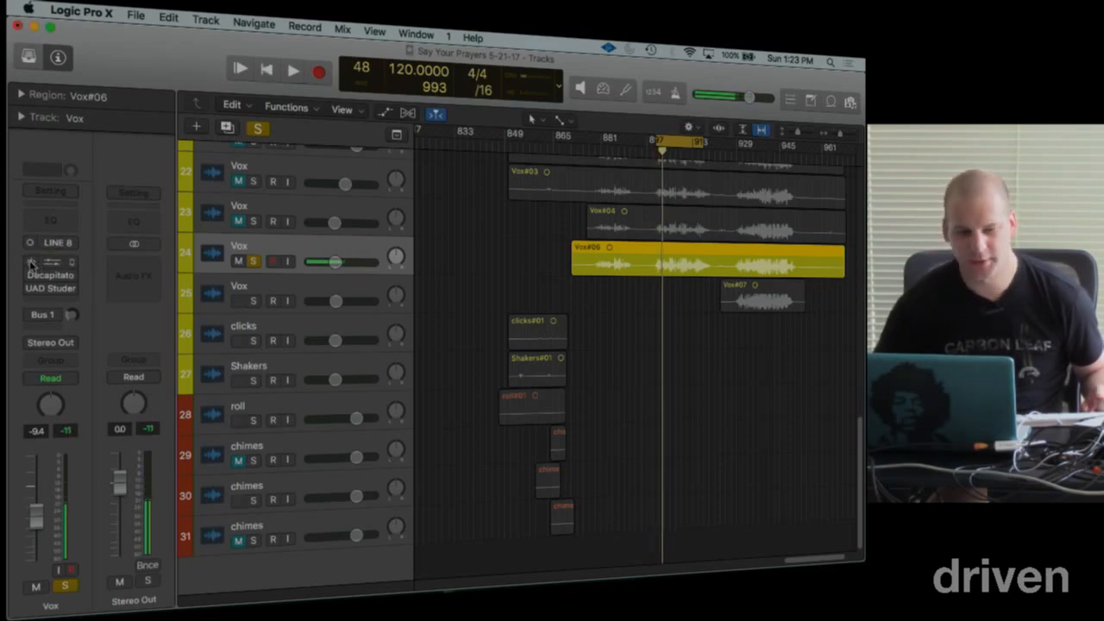
pyautogui.click(52, 264)
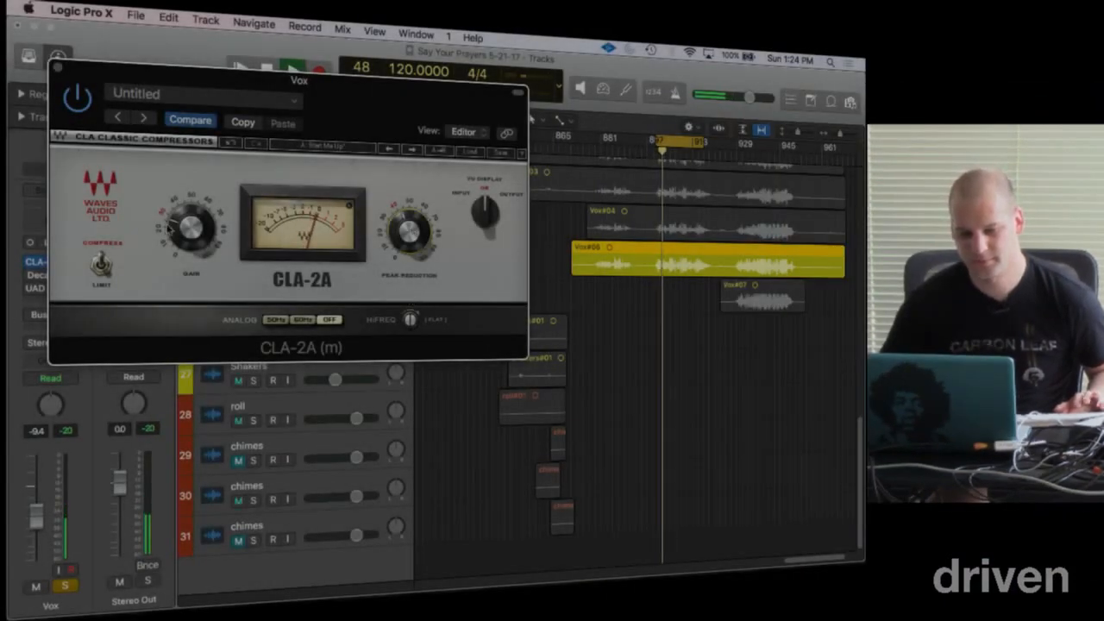
# Step: Raise the CLA-2A gain to about 27.76 and move its window aside
pyautogui.moveTo(169, 226); pyautogui.dragTo(169, 222)
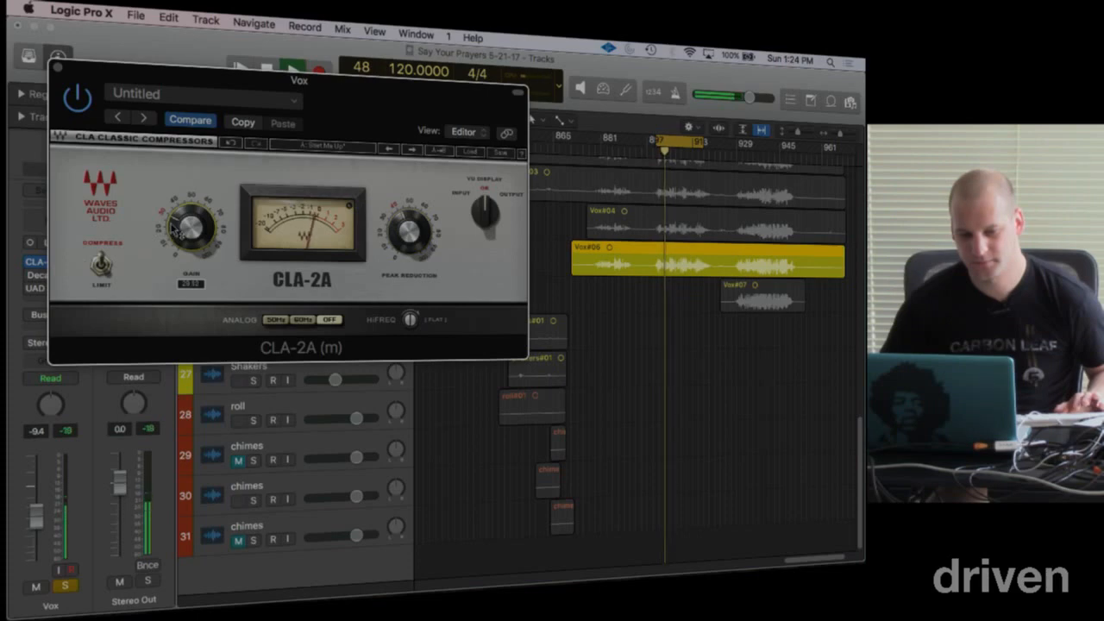
pyautogui.moveTo(234, 70); pyautogui.dragTo(361, 89)
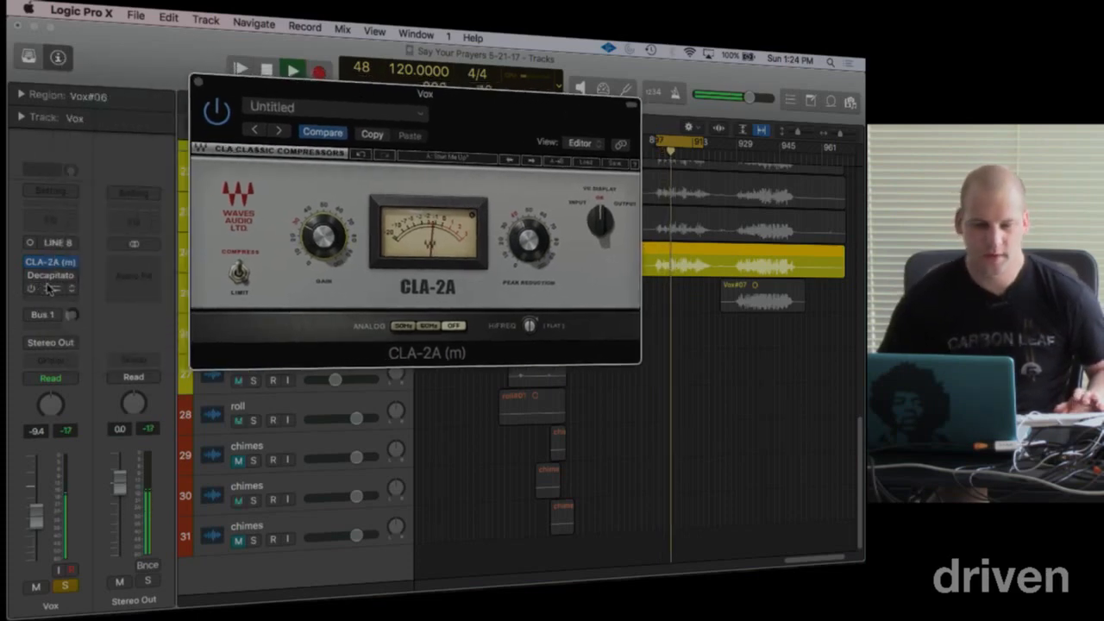
pyautogui.press('space')
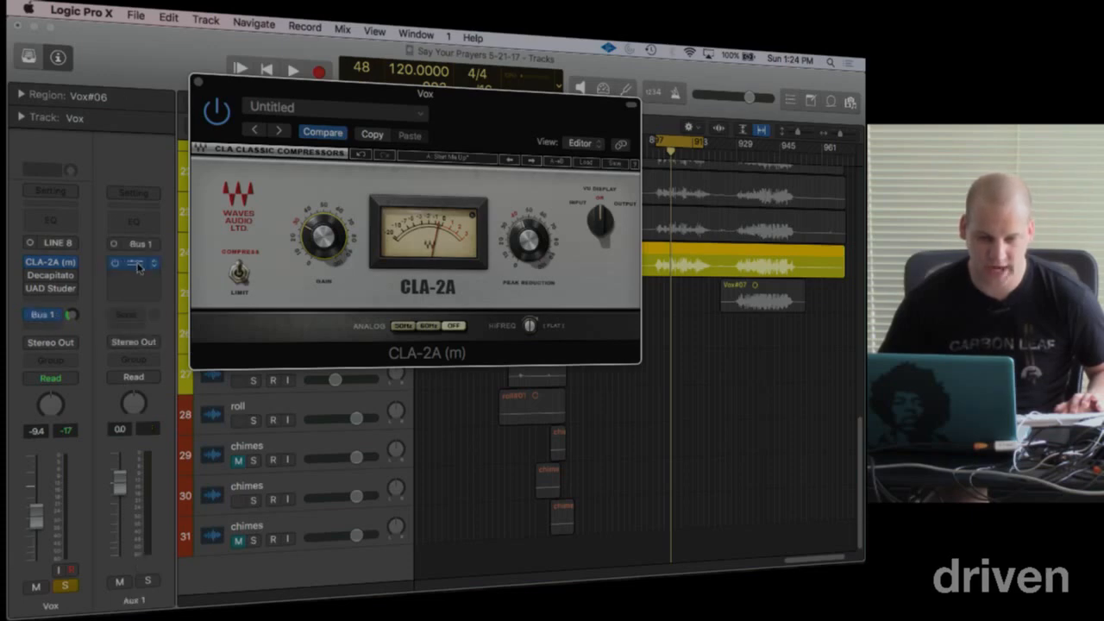
# Step: Open the UAD EMT 140 reverb on Aux 1 and audition the vocal
pyautogui.click(136, 264)
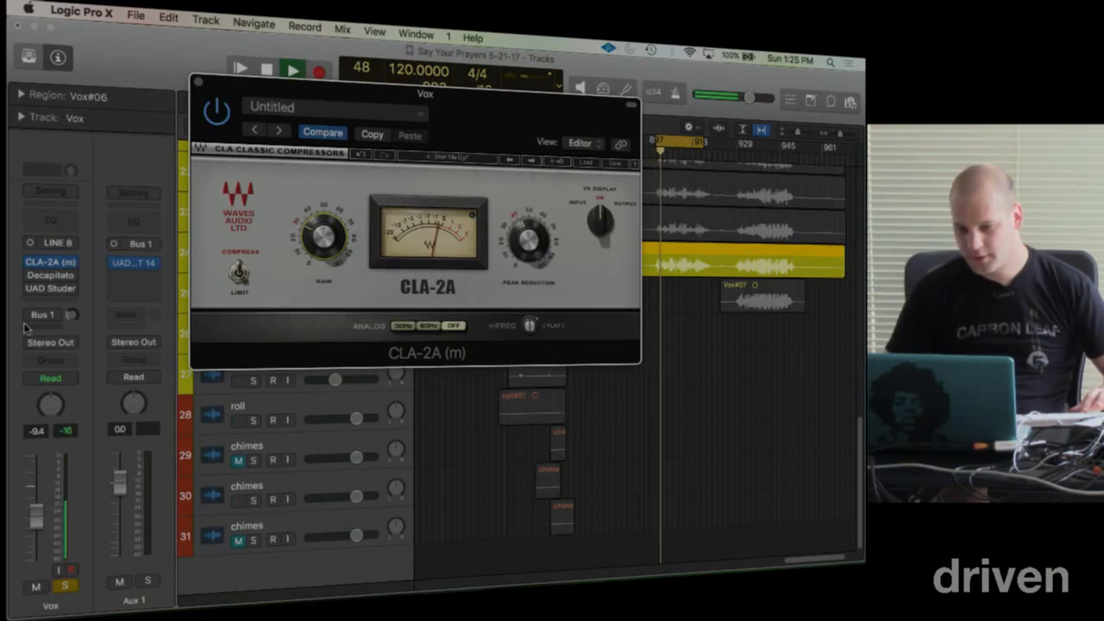
pyautogui.press('space')
pyautogui.press('space')
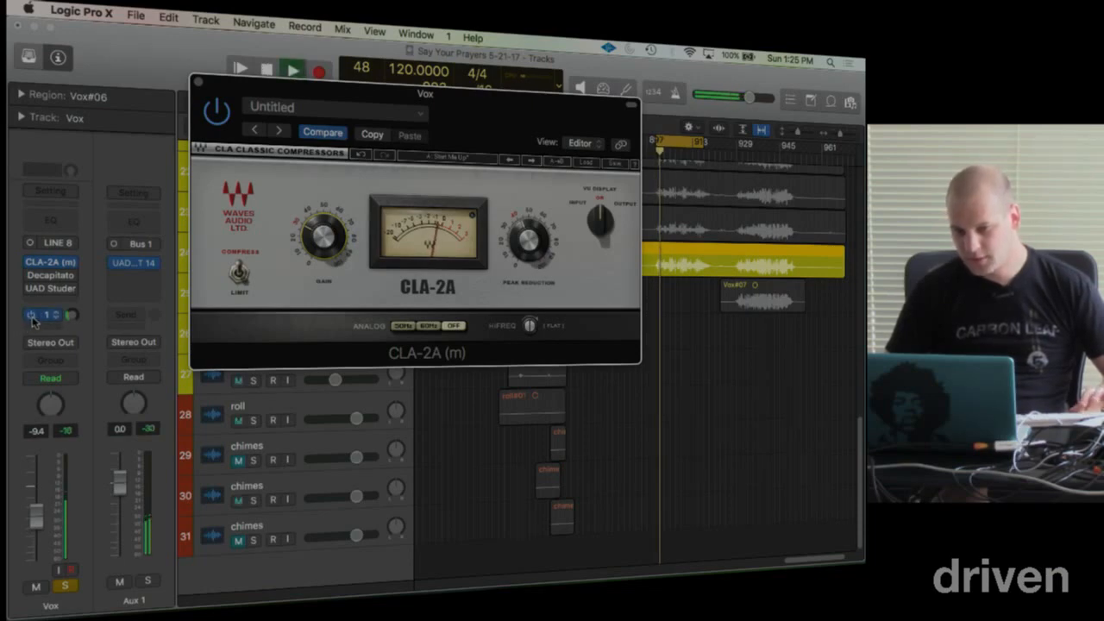
pyautogui.press('space')
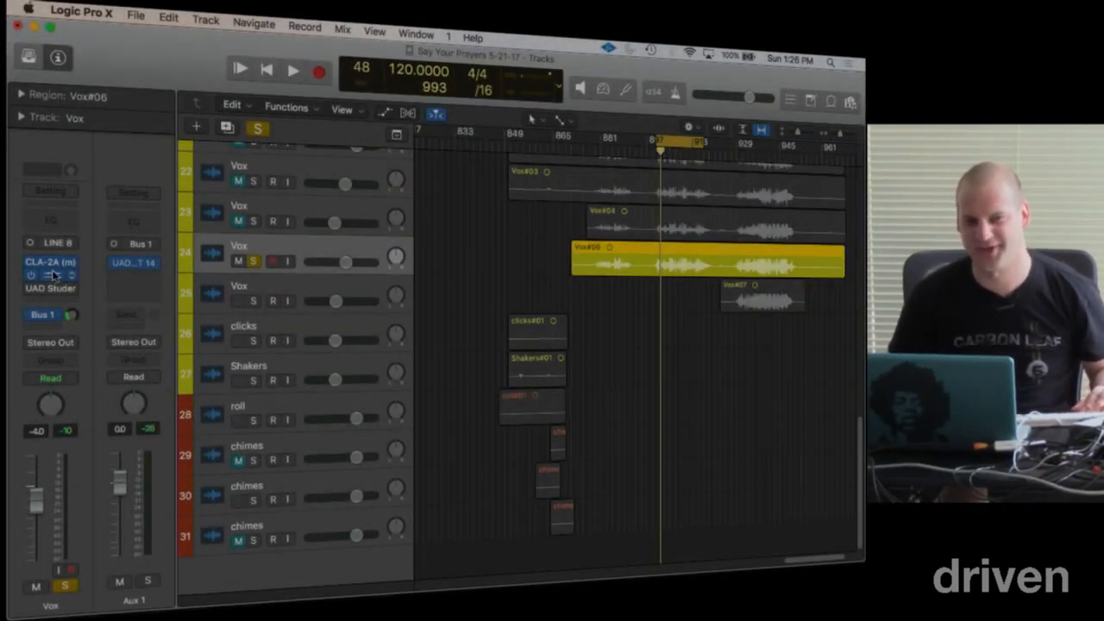
# Step: Open the Vox track's Decapitator and adjust its drive while the vocal plays
pyautogui.click(52, 276)
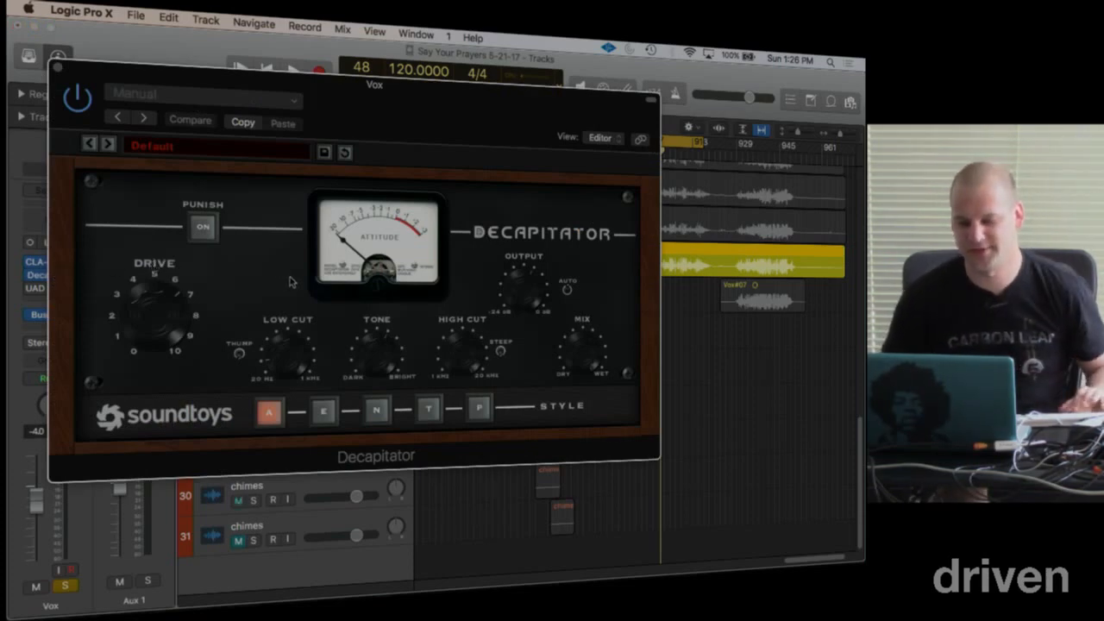
pyautogui.press('space')
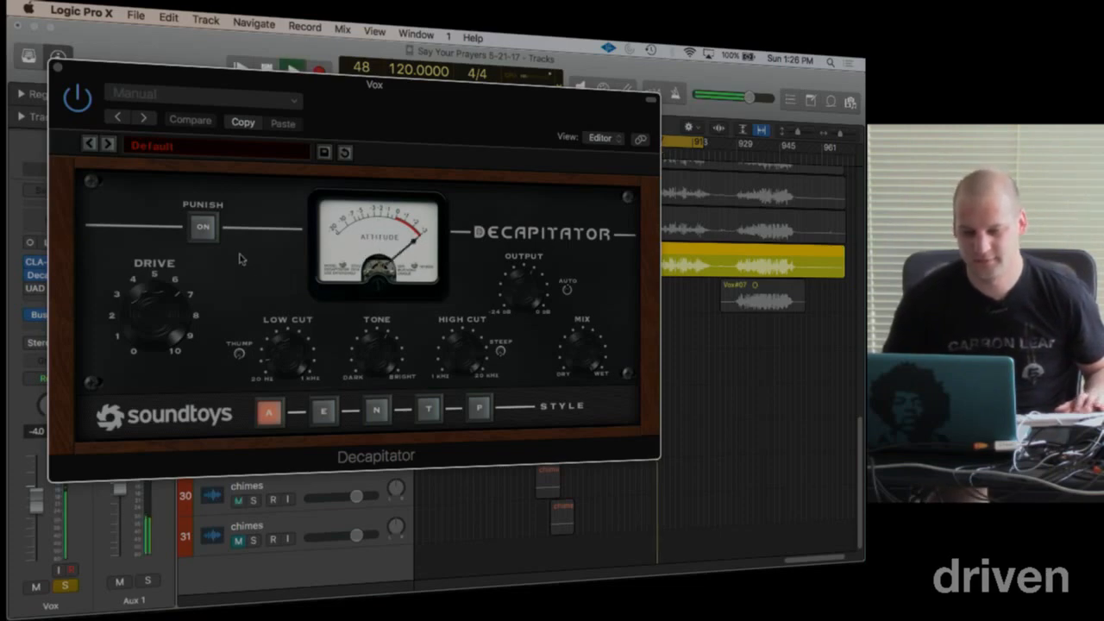
pyautogui.moveTo(164, 332); pyautogui.dragTo(164, 315)
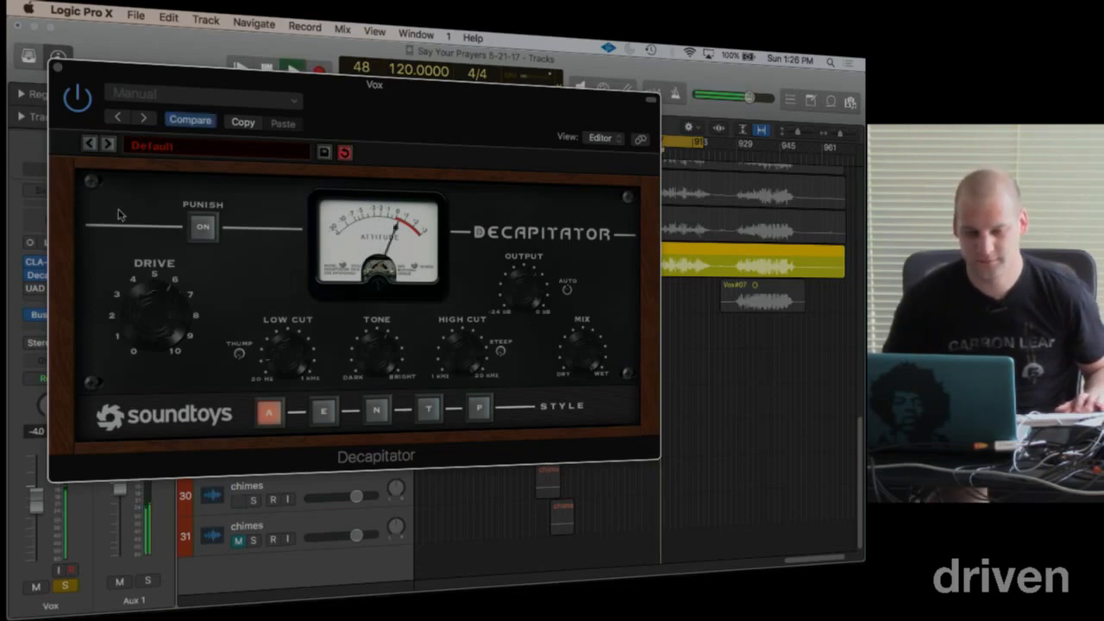
pyautogui.moveTo(328, 91); pyautogui.dragTo(447, 105)
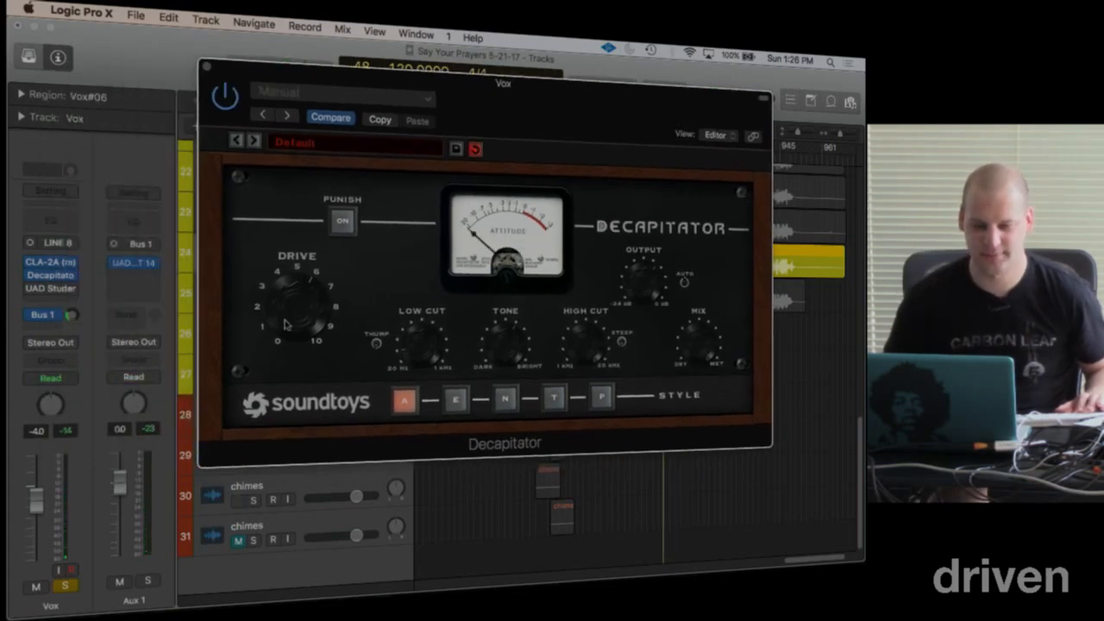
pyautogui.press('space')
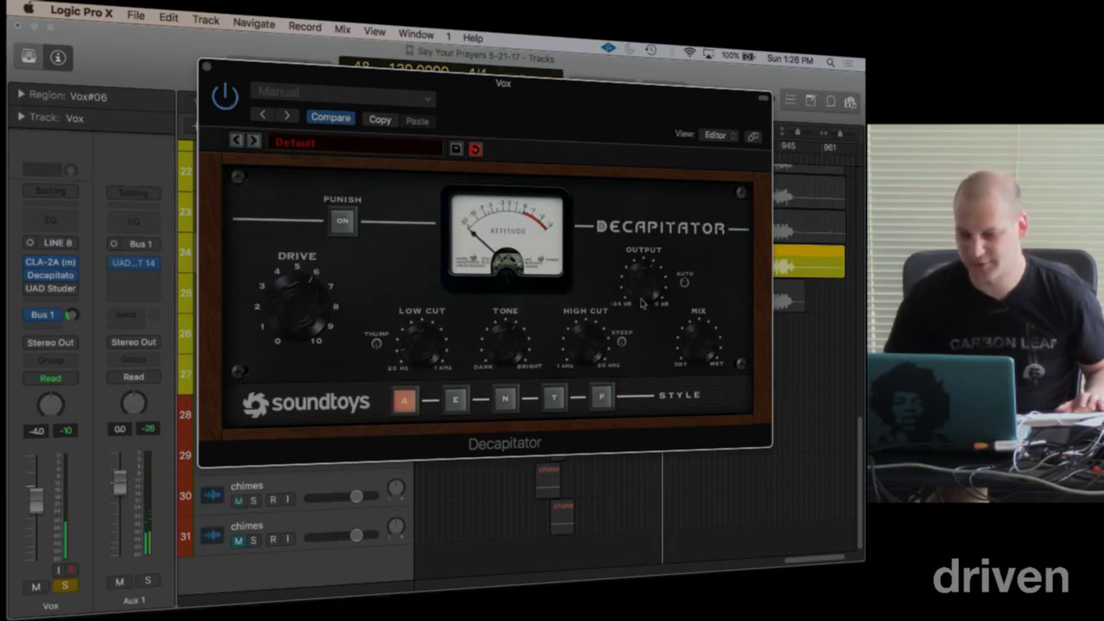
pyautogui.moveTo(227, 96); pyautogui.dragTo(225, 96)
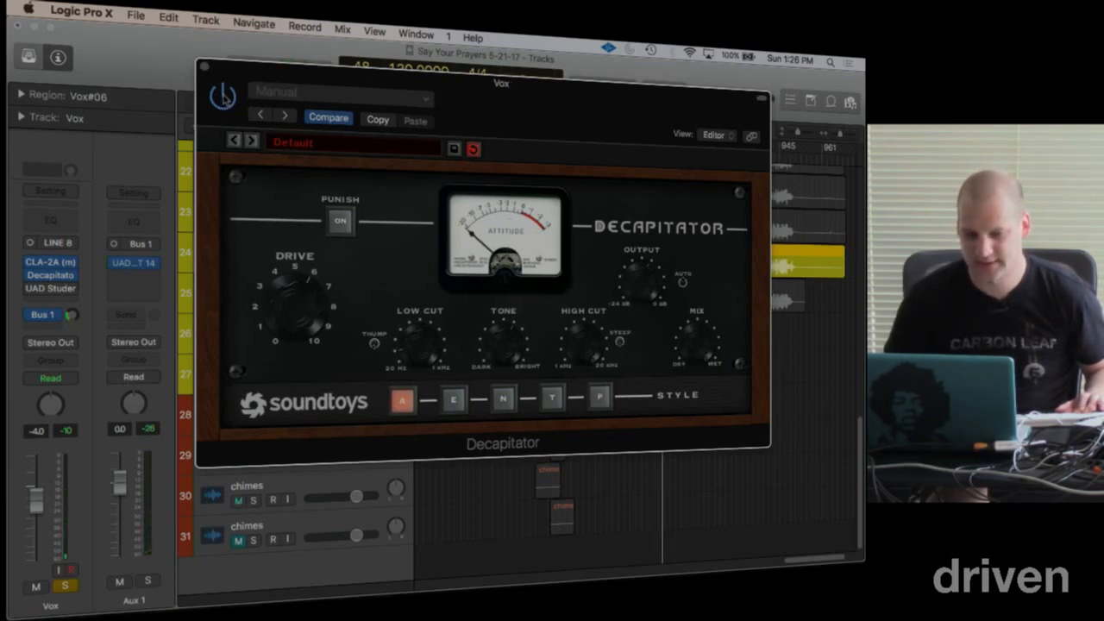
pyautogui.press('space')
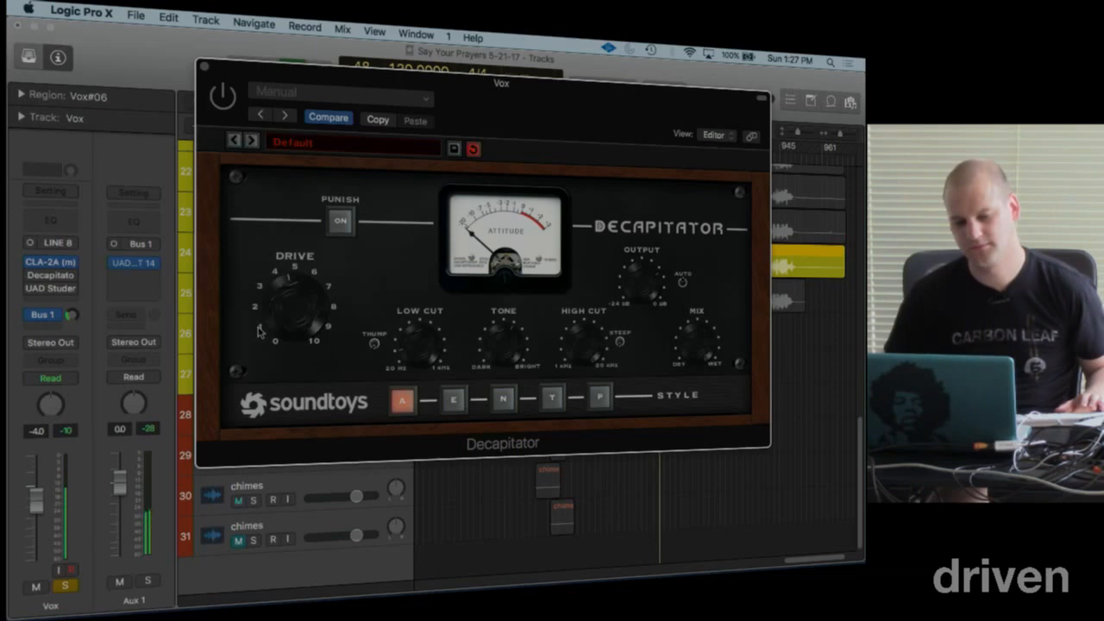
# Step: Open the UAD Studer A800 on the Vox track and move its window toward the centre
pyautogui.moveTo(29, 279)
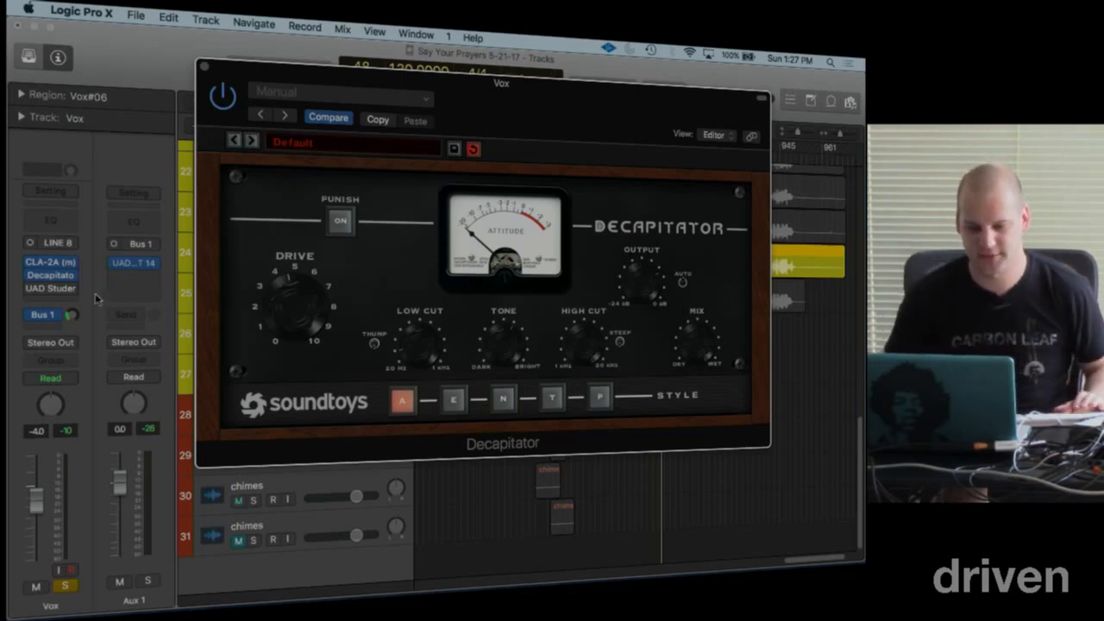
pyautogui.click(52, 292)
pyautogui.moveTo(250, 81); pyautogui.dragTo(413, 54)
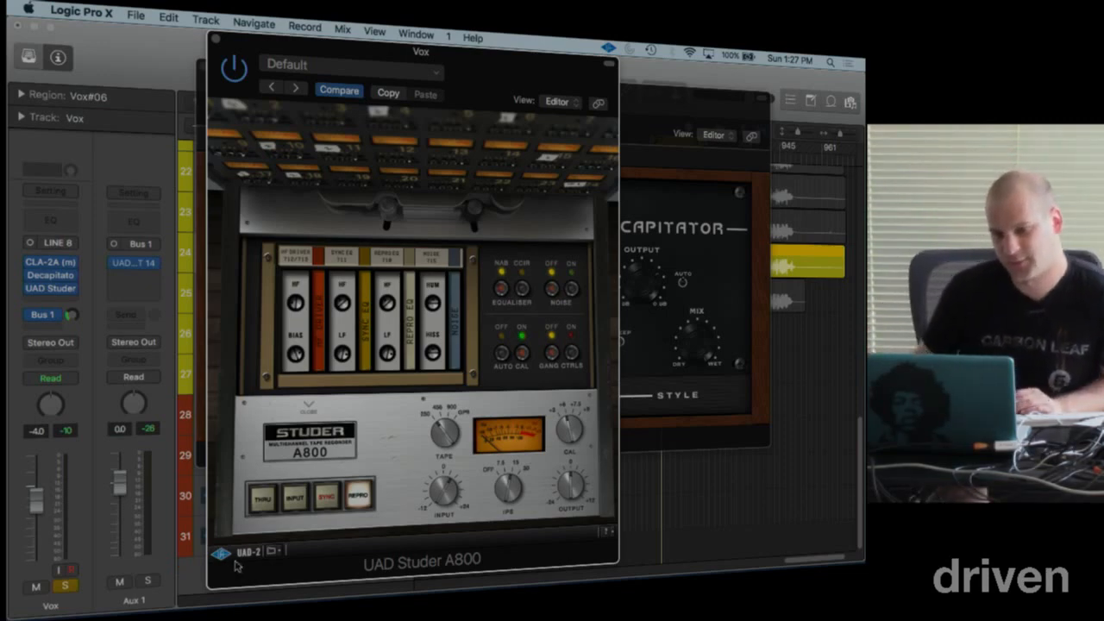
# Step: Close the Studer A800 and Decapitator windows, then reopen the Studer and play to hear it
pyautogui.moveTo(320, 592)
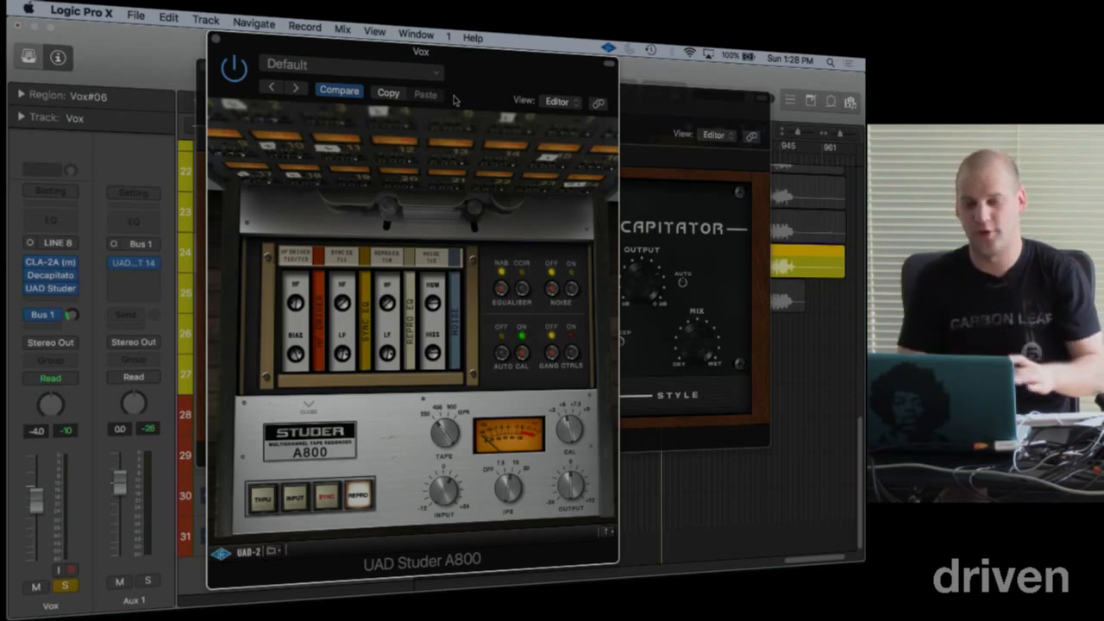
pyautogui.click(216, 39)
pyautogui.click(205, 69)
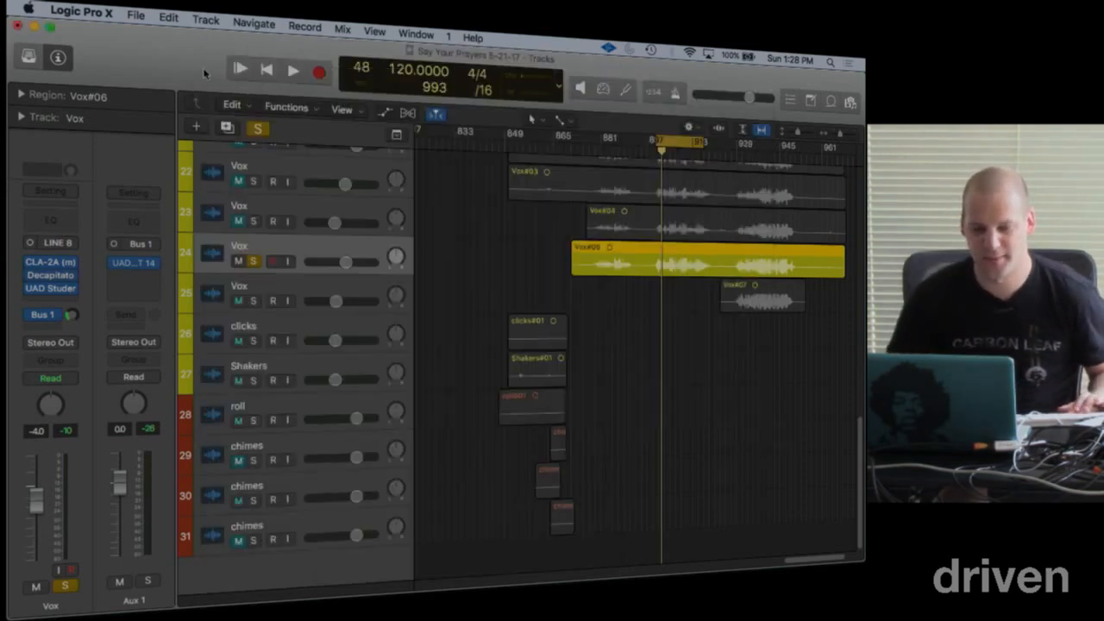
pyautogui.click(48, 288)
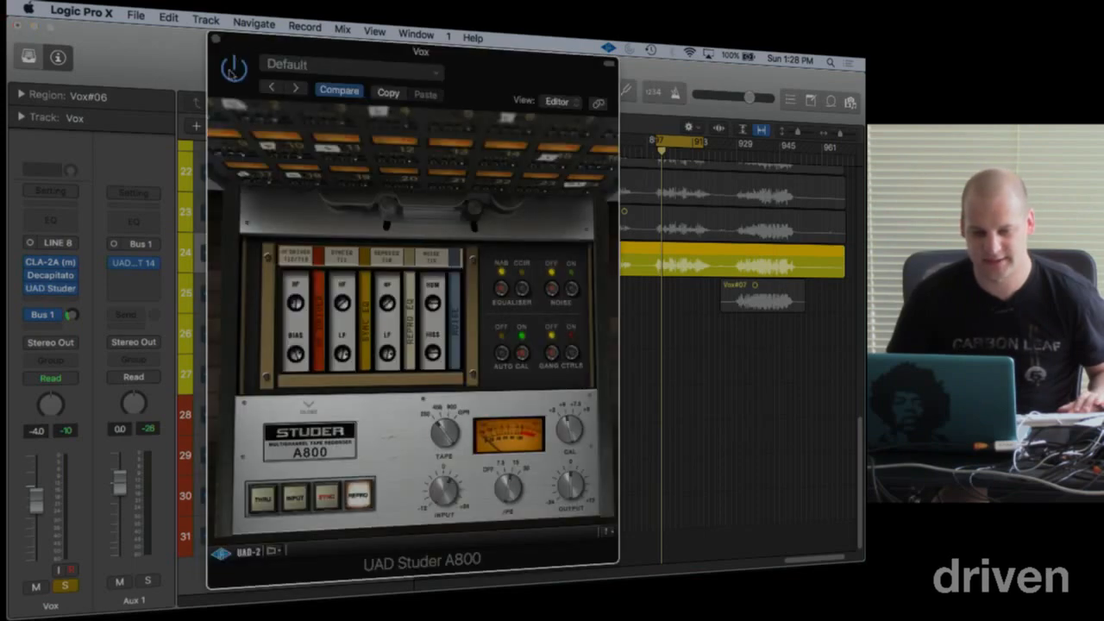
pyautogui.press('space')
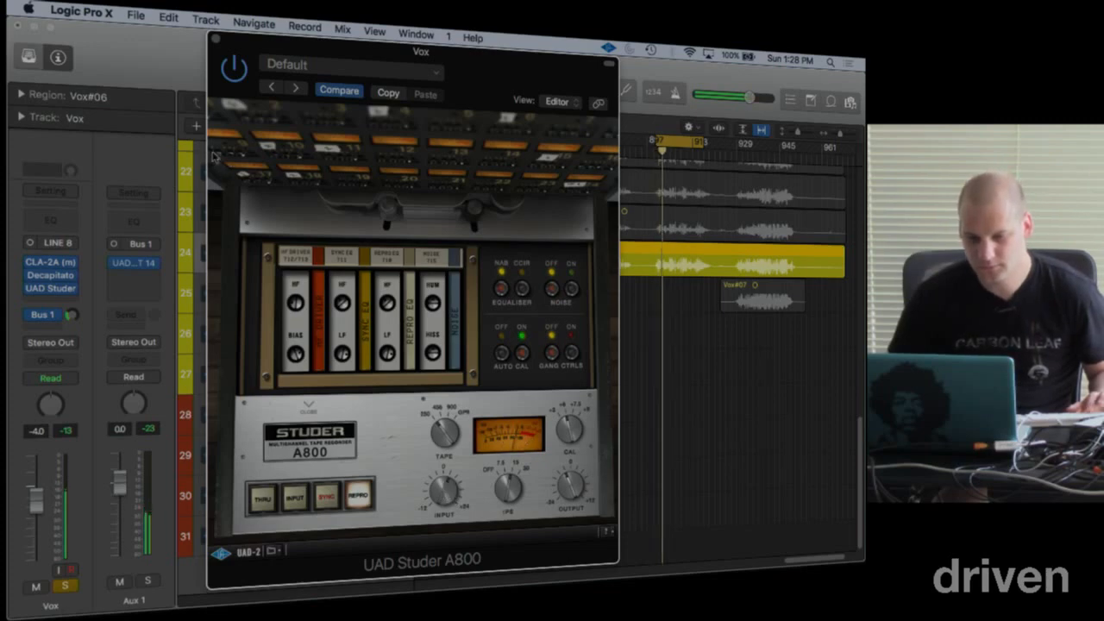
# Step: Bypass the three vocal inserts and Bus 1 send, close the Studer window, and turn off solo
pyautogui.moveTo(33, 265)
pyautogui.moveTo(33, 264); pyautogui.dragTo(36, 347)
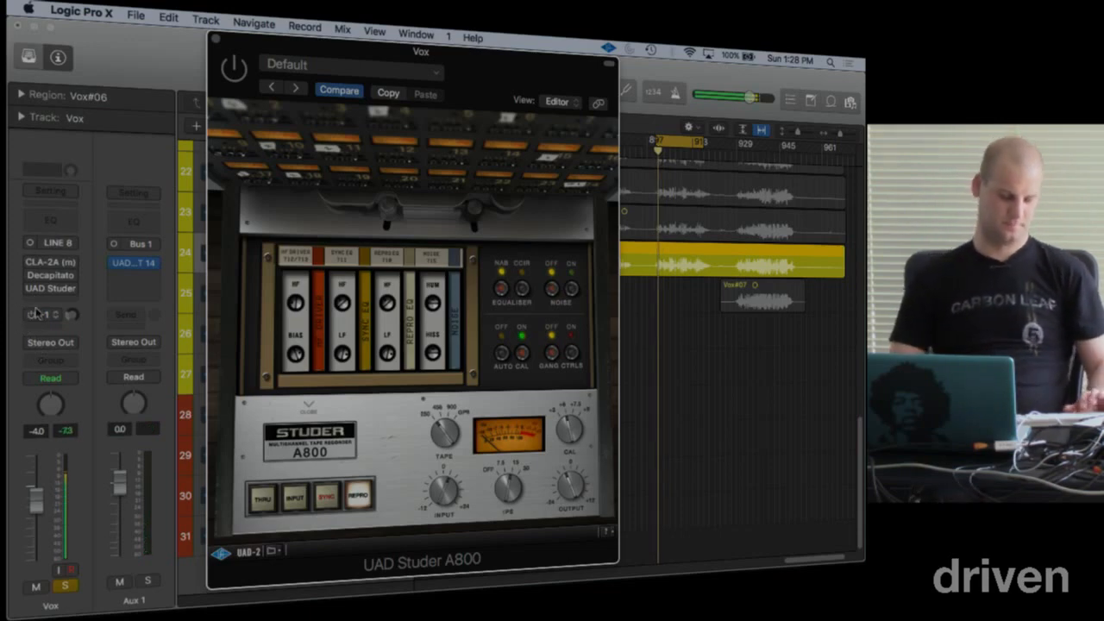
pyautogui.moveTo(31, 264)
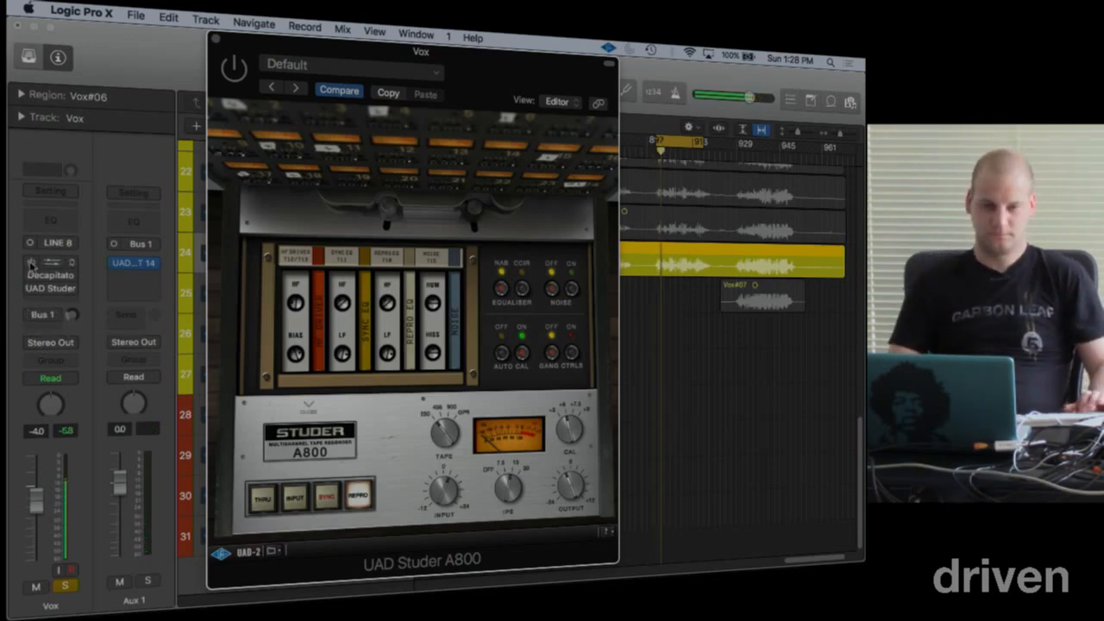
pyautogui.click(32, 317)
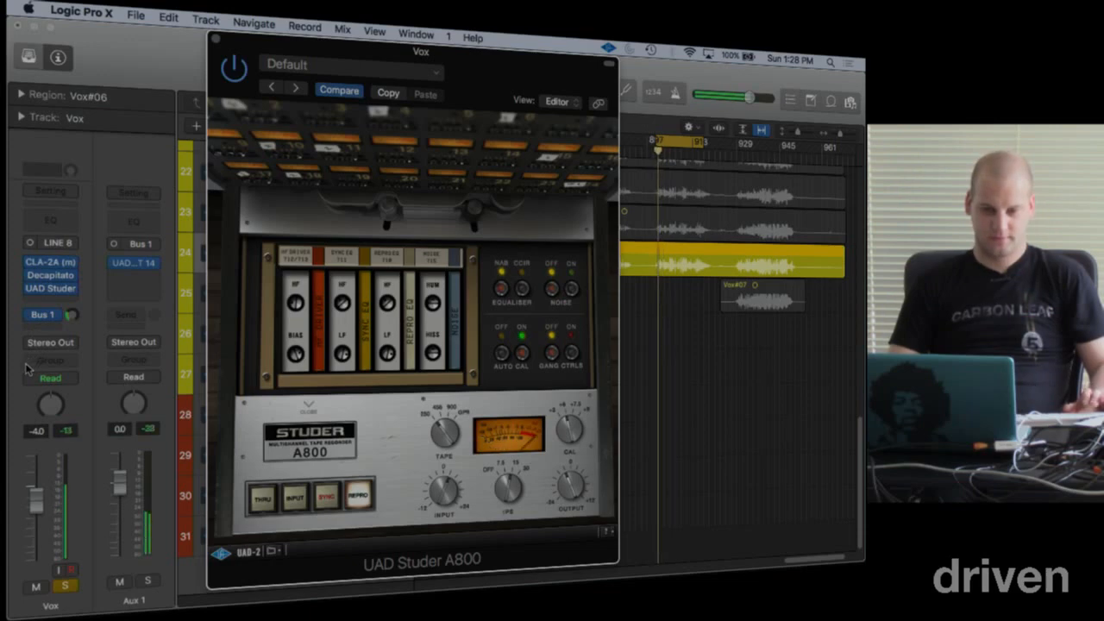
pyautogui.click(215, 39)
pyautogui.click(262, 128)
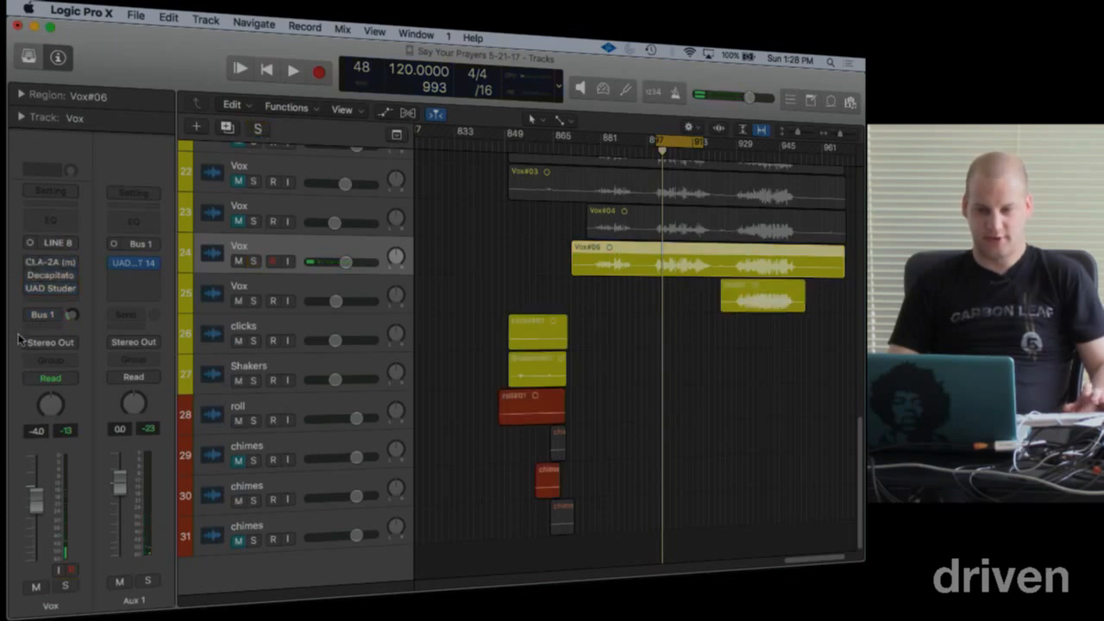
# Step: During full-mix playback, re-enable the vocal's CLA-2A, Decapitator and Studer inserts and Bus 1 send
pyautogui.press('space')
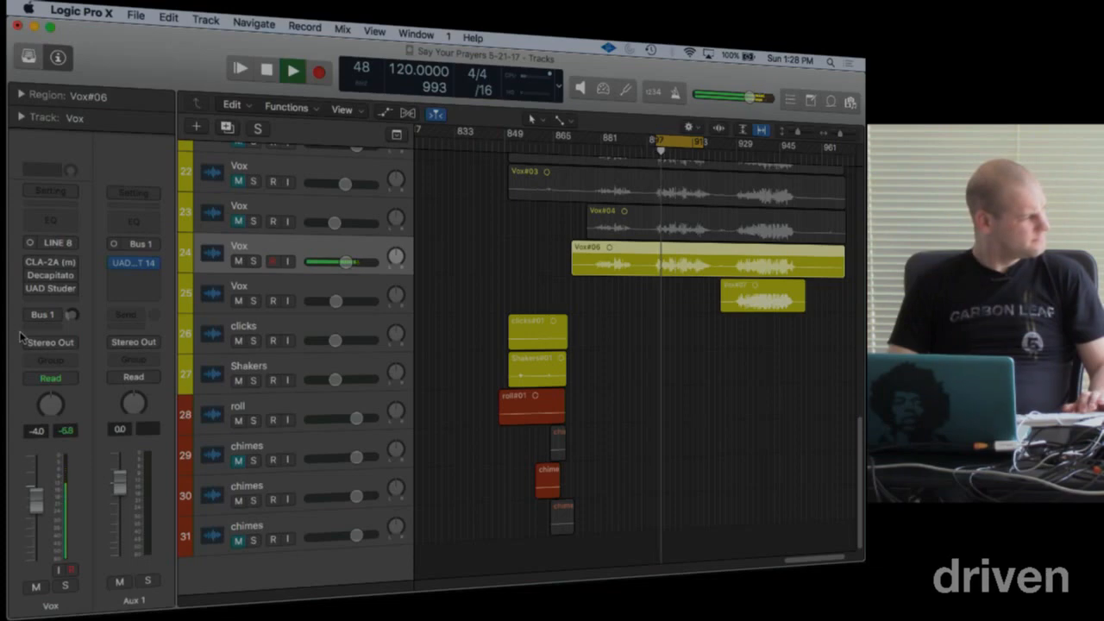
pyautogui.click(30, 315)
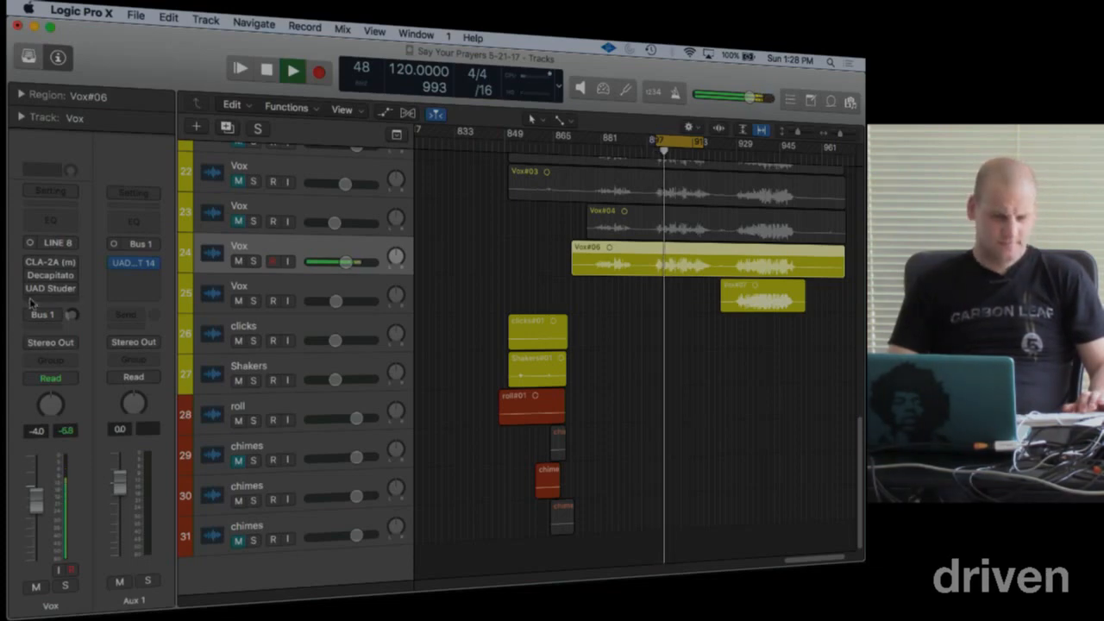
pyautogui.click(29, 289)
pyautogui.click(30, 275)
pyautogui.click(30, 262)
pyautogui.press('space')
pyautogui.press('space')
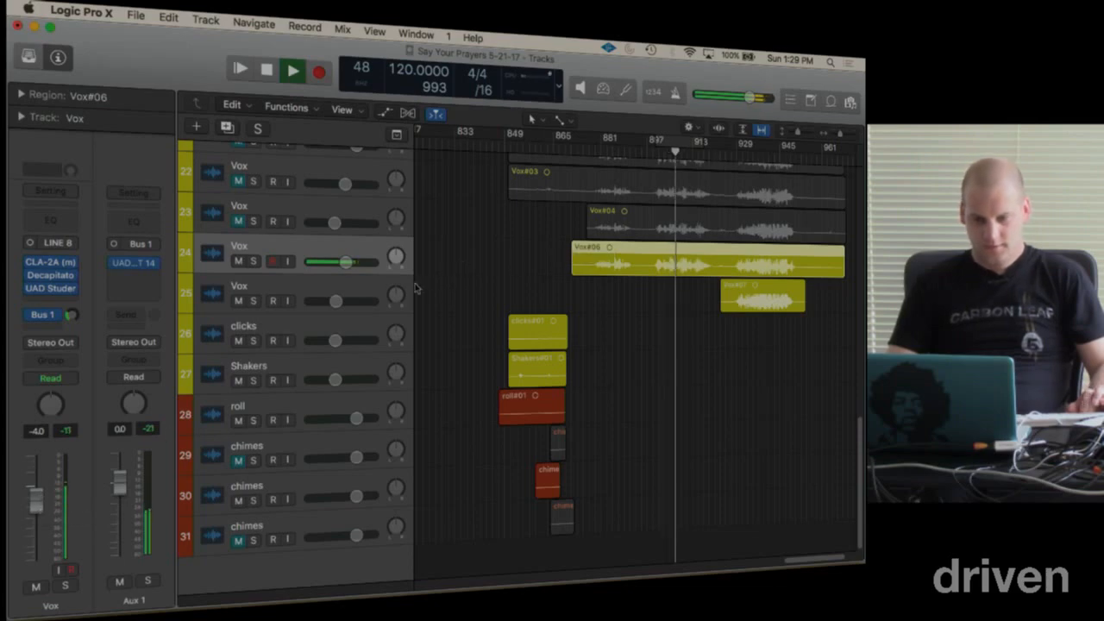
# Step: Select Vox track 25 and fit all 31 tracks into the view
pyautogui.click(372, 295)
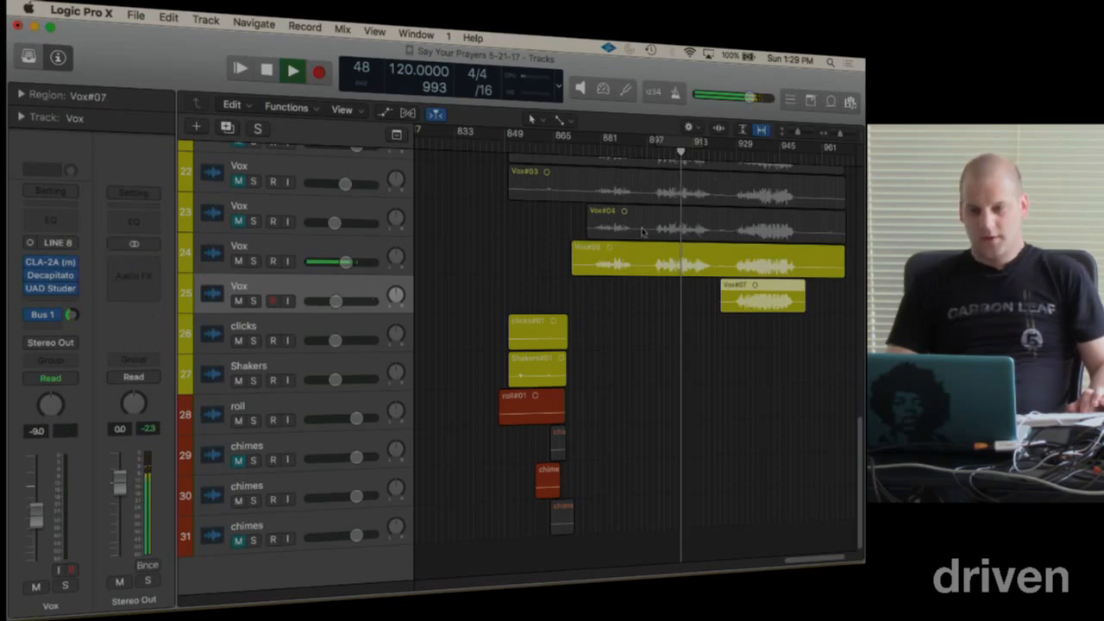
pyautogui.scroll(10, 664, 278)
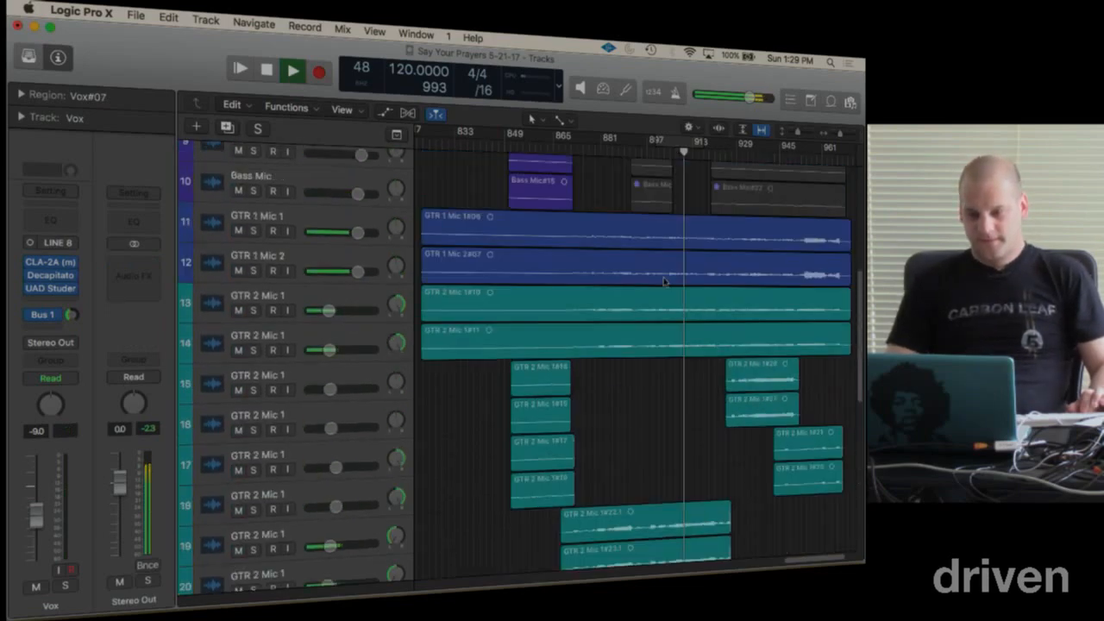
pyautogui.scroll(-7, 663, 278)
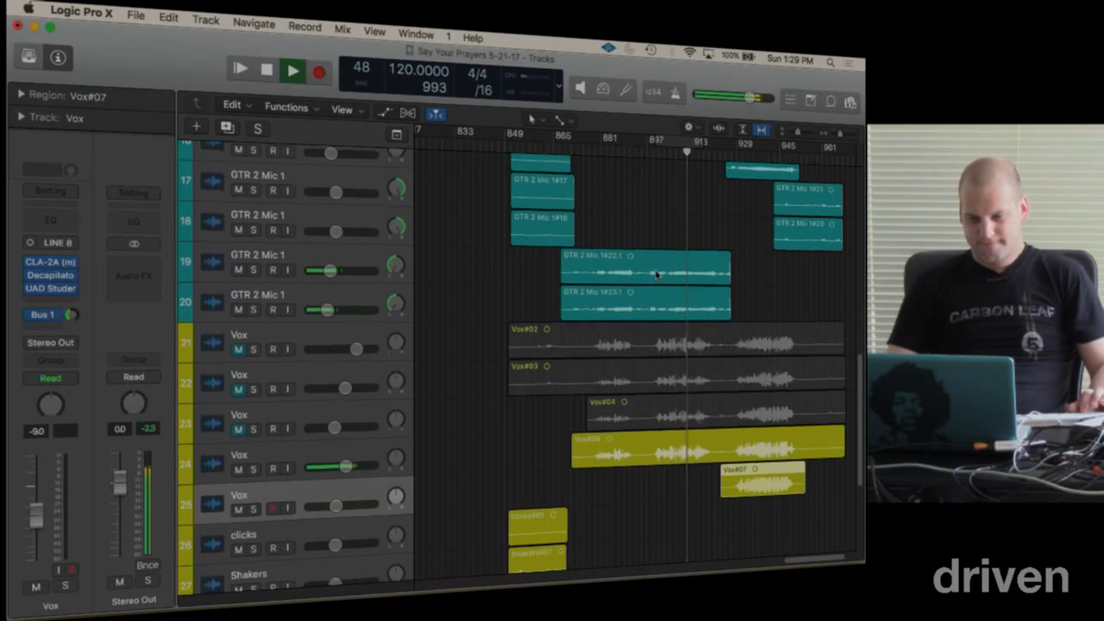
pyautogui.click(743, 130)
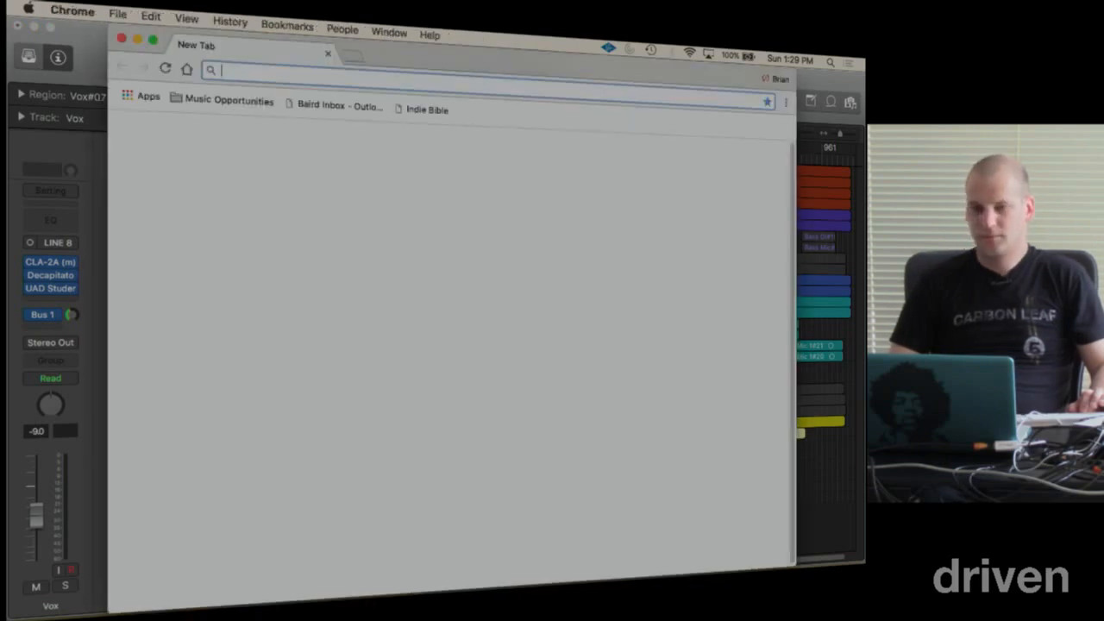
# Step: Move the empty Chrome New Tab window aside, deselect the Vox#07 region, and stop playback
pyautogui.moveTo(556, 67); pyautogui.dragTo(865, 79)
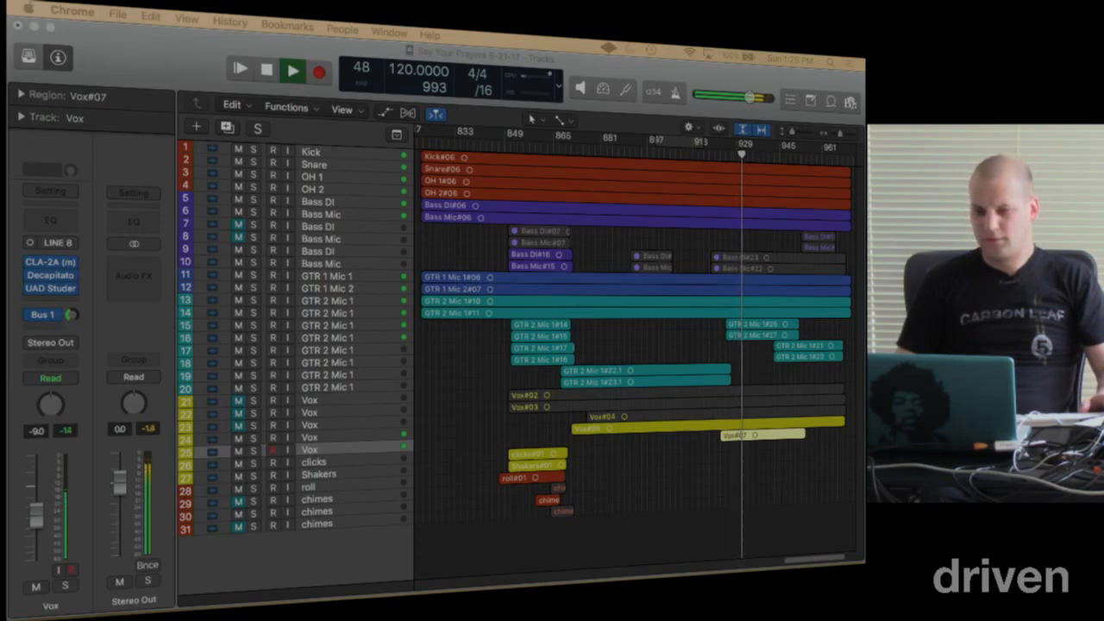
pyautogui.click(464, 480)
pyautogui.press('space')
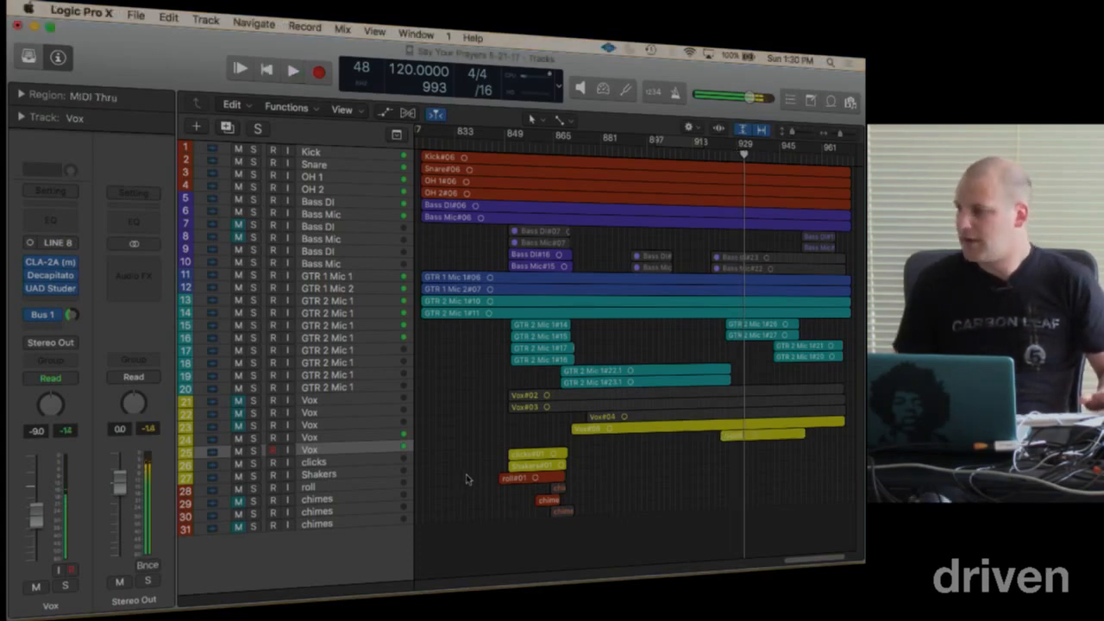